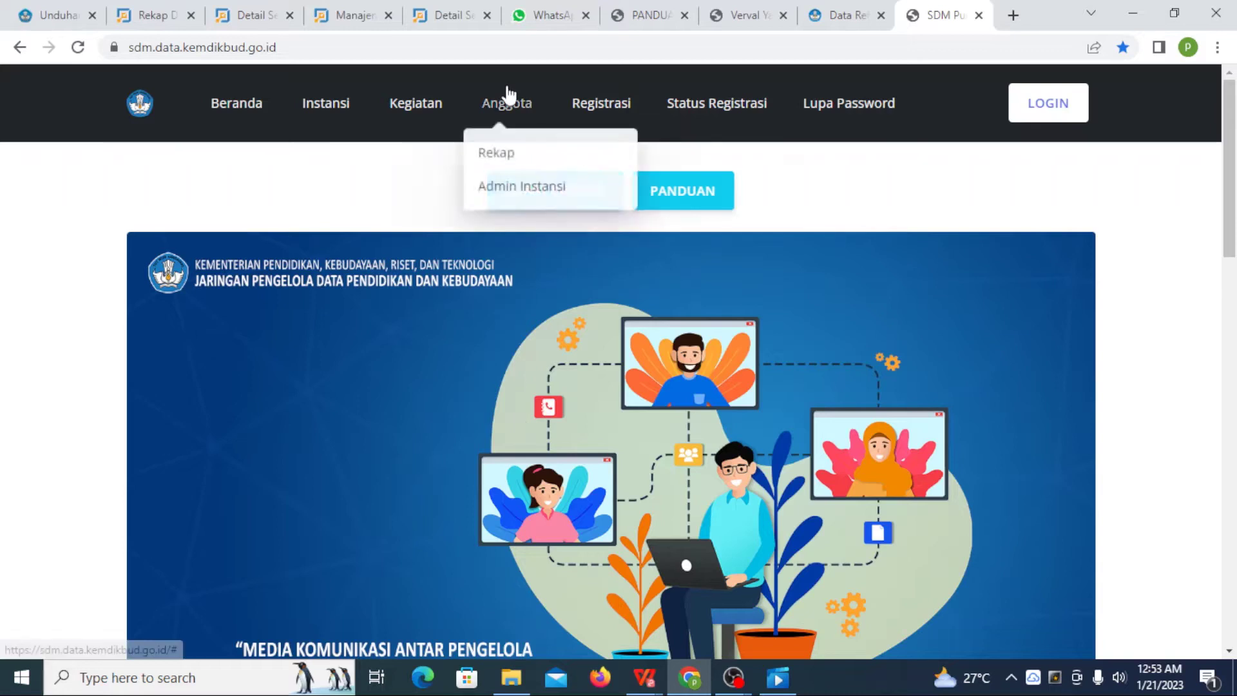
Step: Open the Yayasan member registration form and look over its biodata and foundation fields
mouse_move(588, 93)
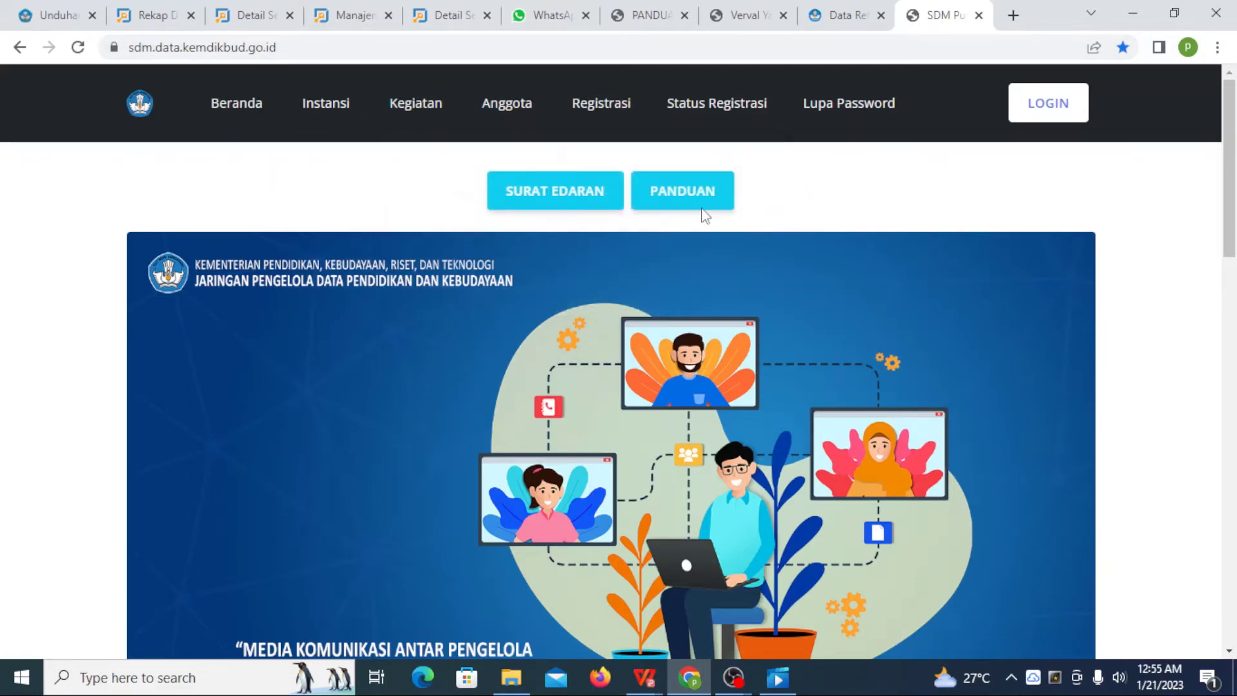
mouse_move(602, 110)
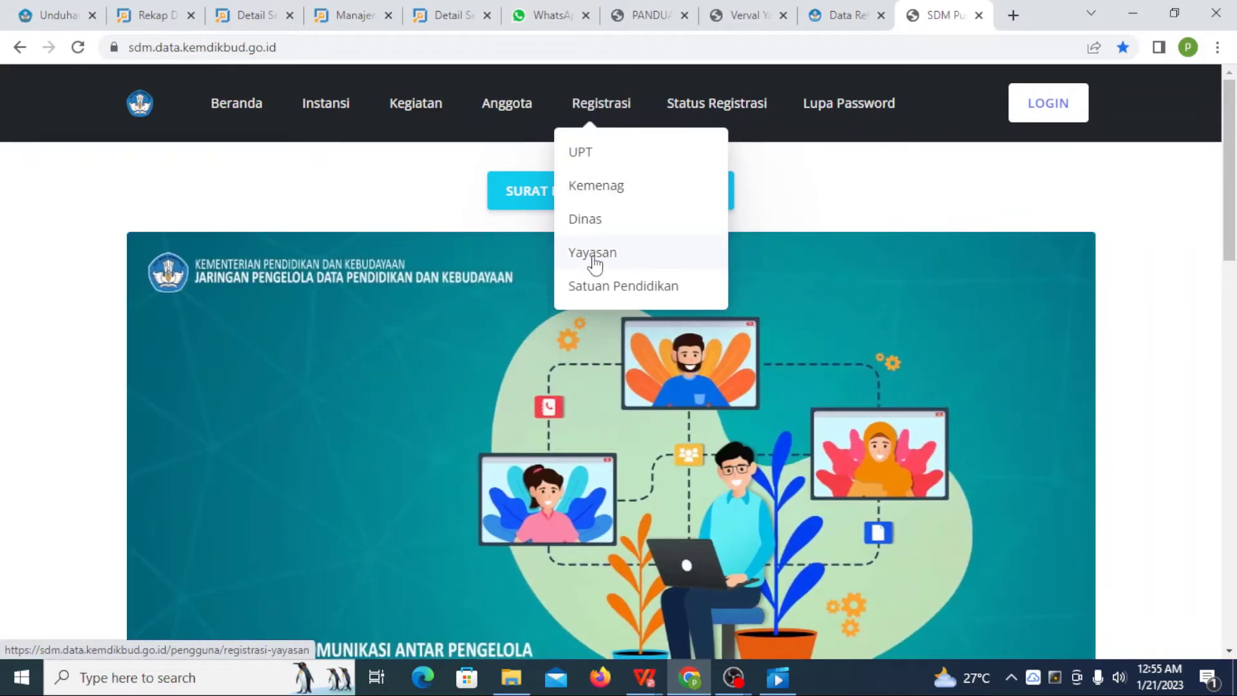
left_click(593, 253)
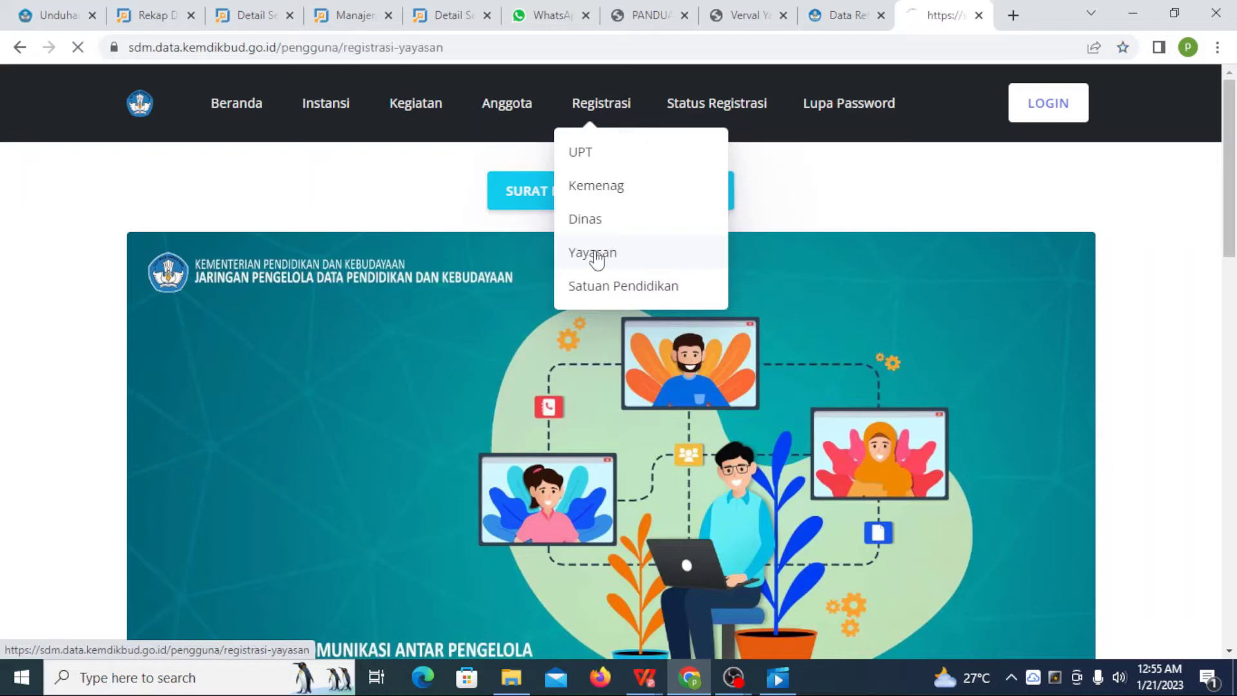
scroll(596, 259, "down", 1)
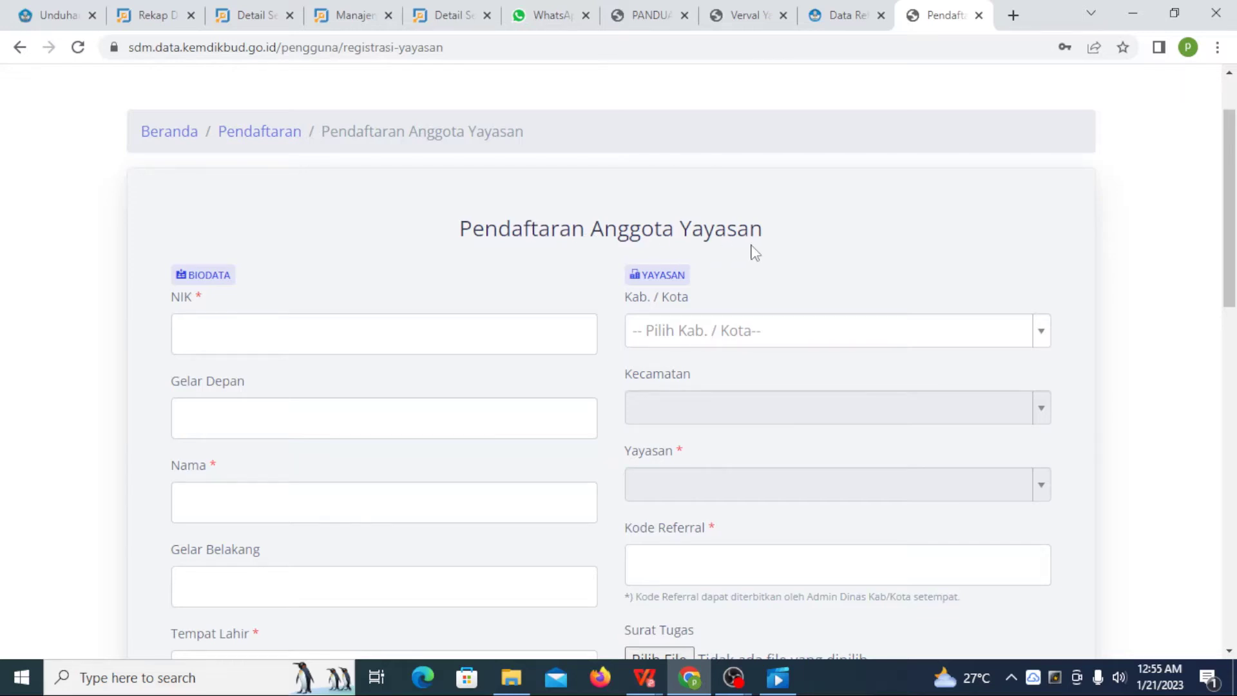
scroll(755, 253, "down", 1)
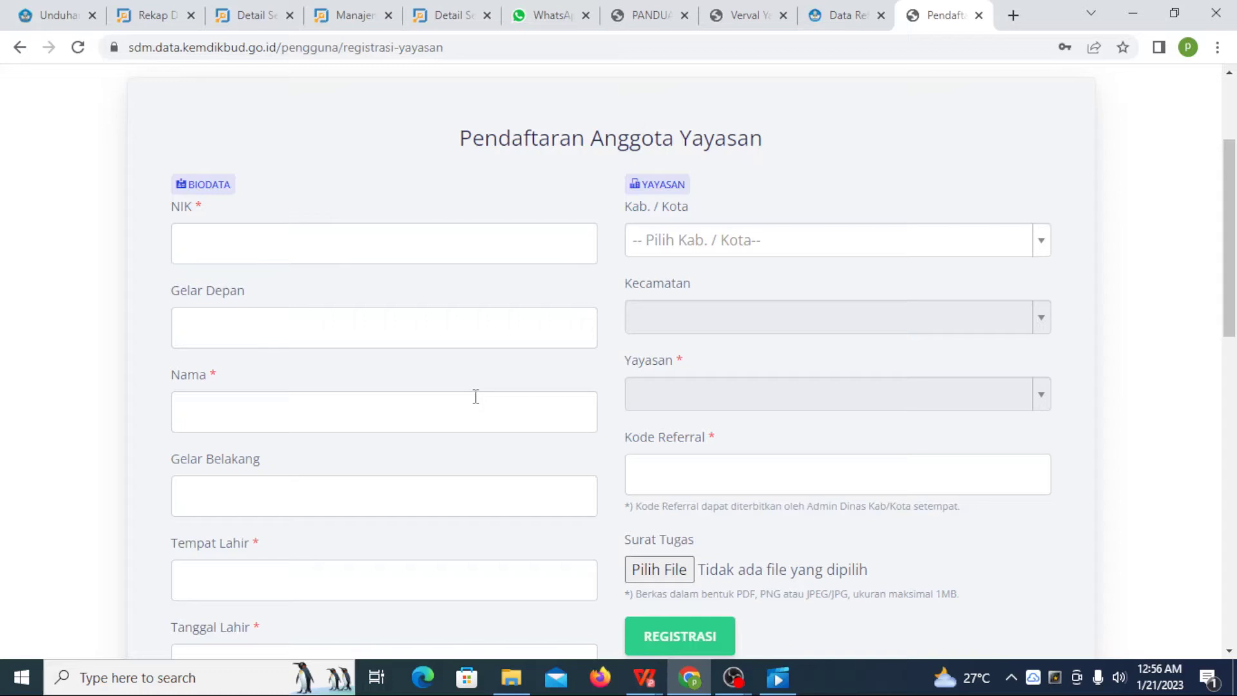
scroll(516, 387, "down", 3)
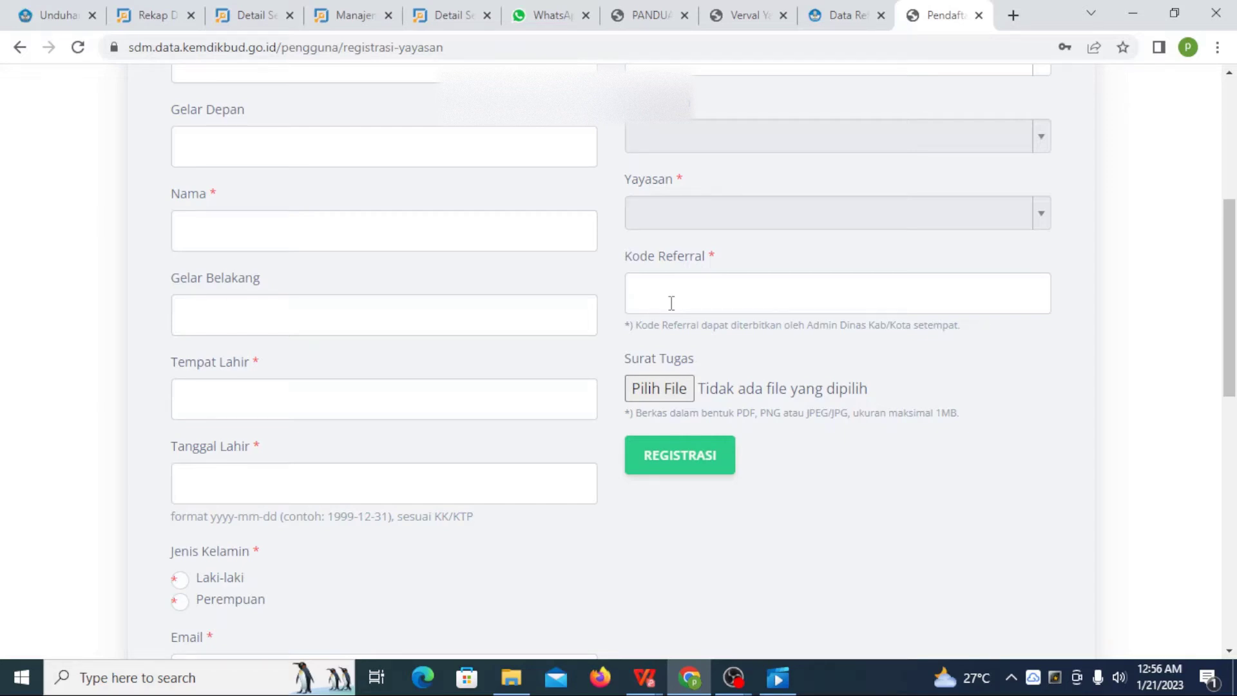
scroll(454, 320, "up", 3)
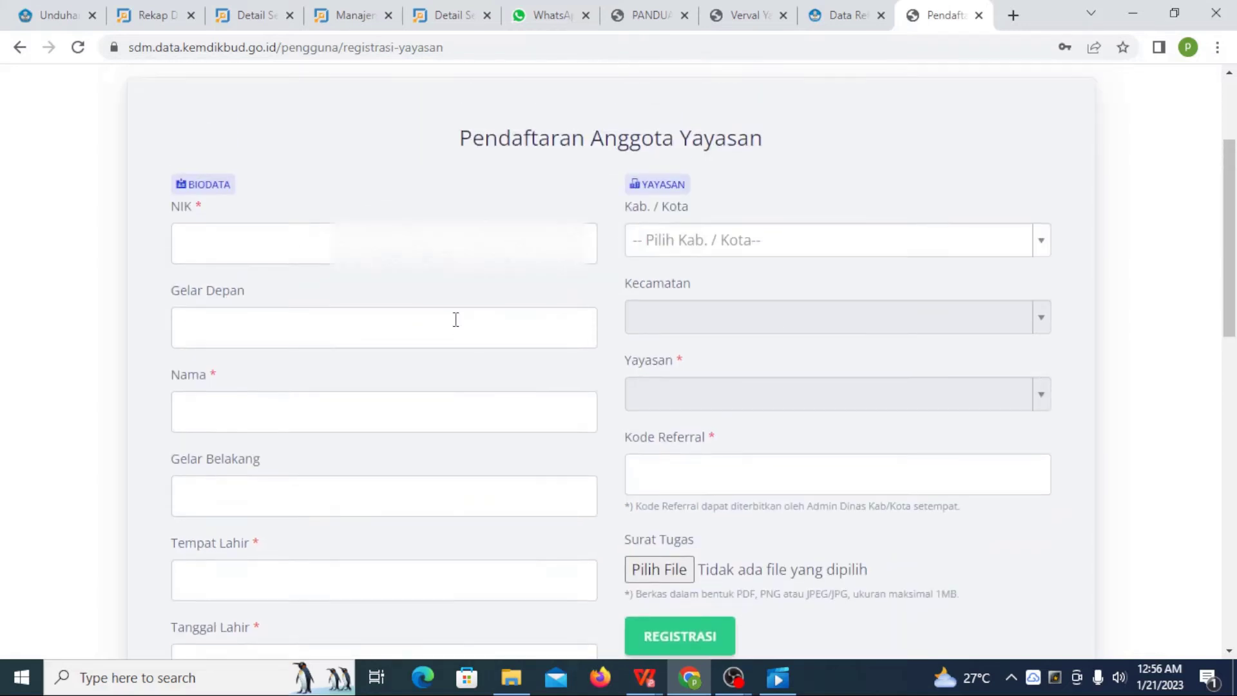
Step: Fill in the NIK field with a saved national ID number
left_click(243, 247)
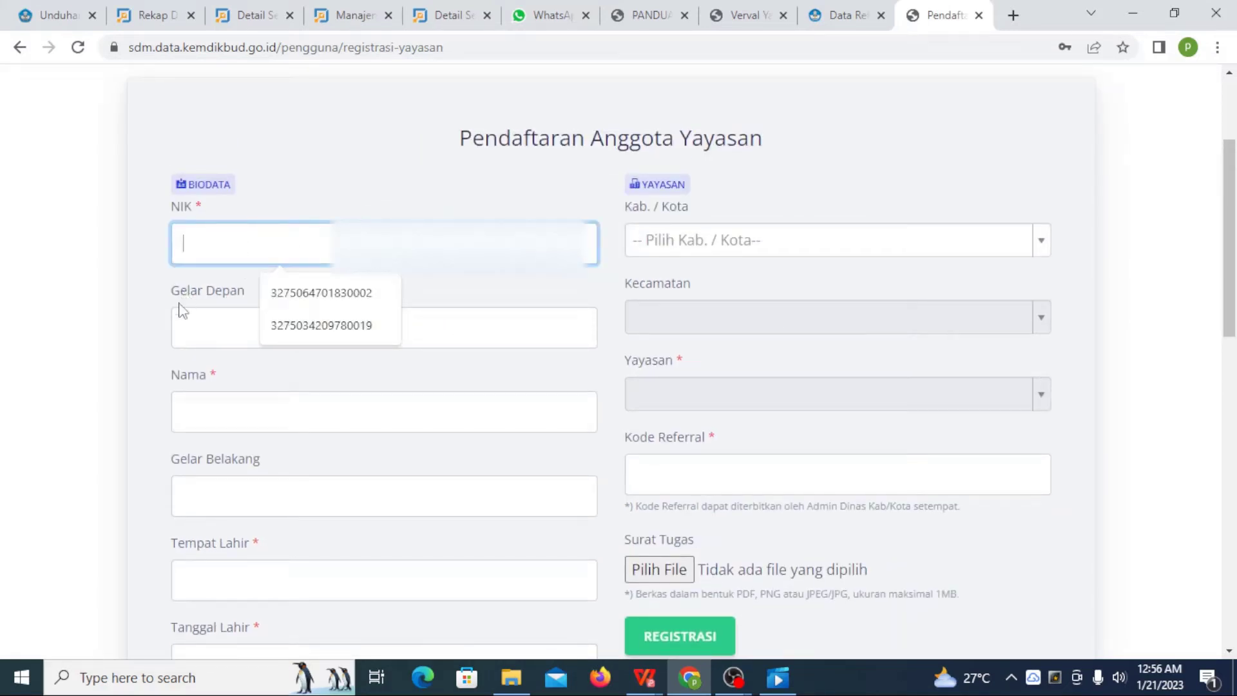
left_click(187, 278)
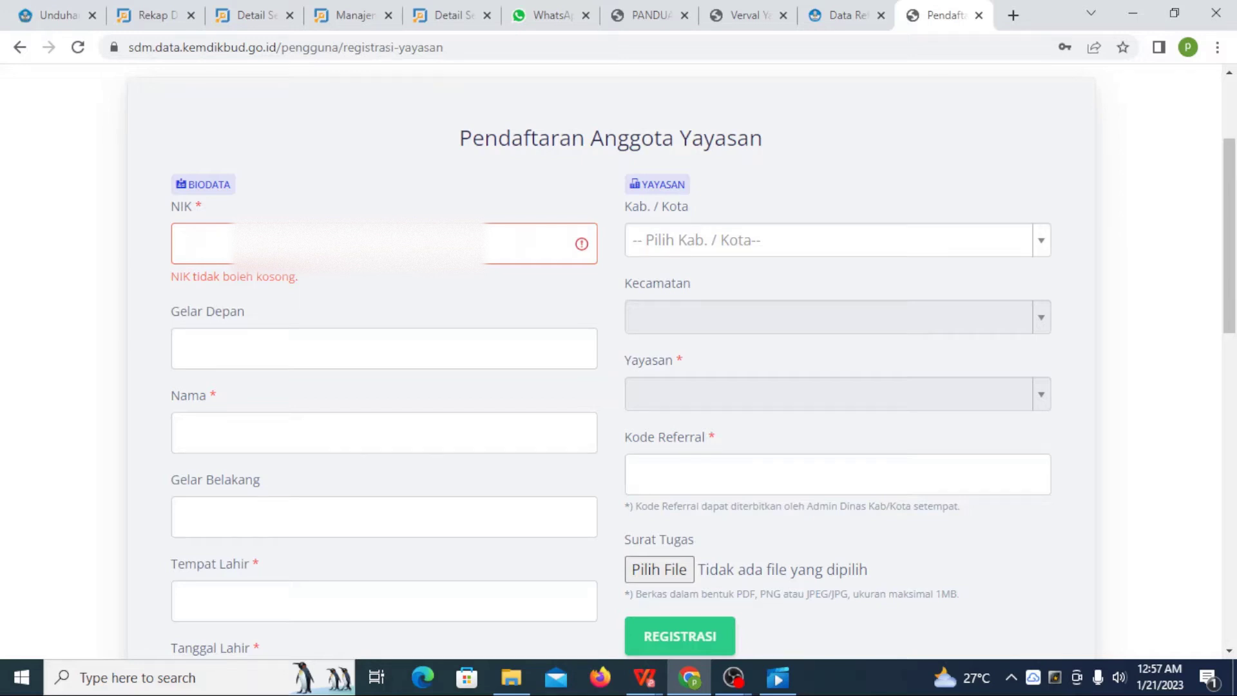
left_click(277, 254)
left_click(279, 288)
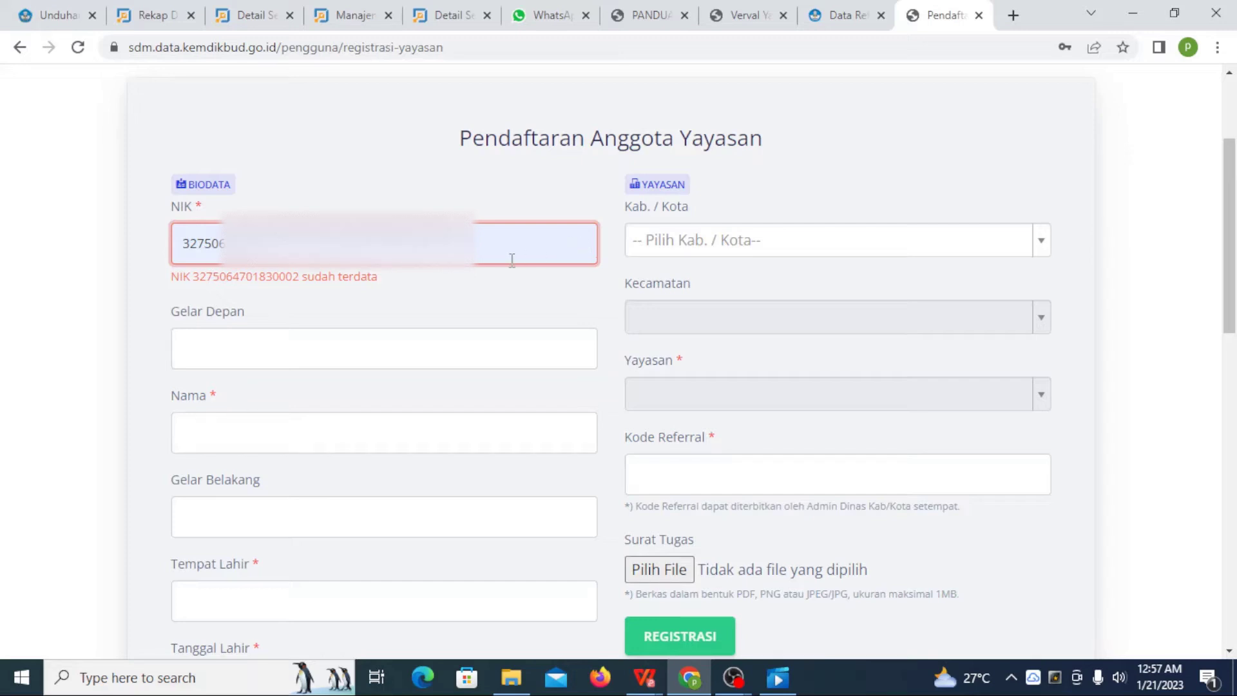
left_click(308, 306)
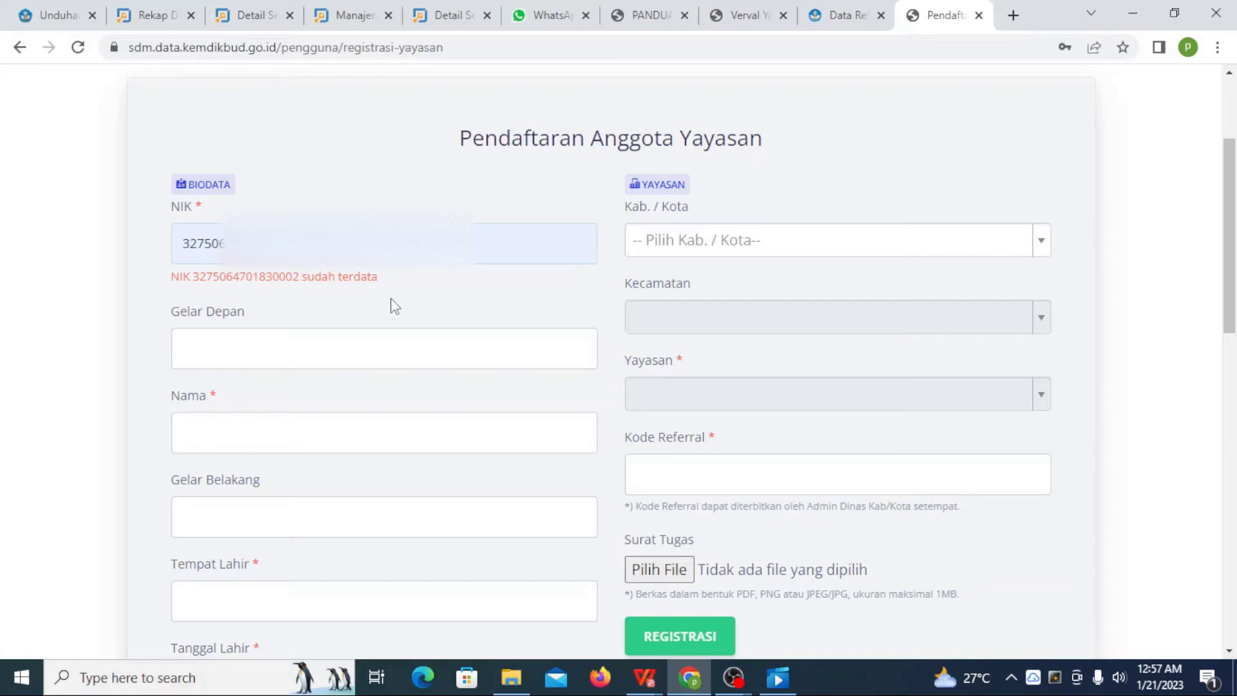
Step: Examine the name, academic title, place of birth and date of birth fields in the biodata section
scroll(395, 304, "down", 1)
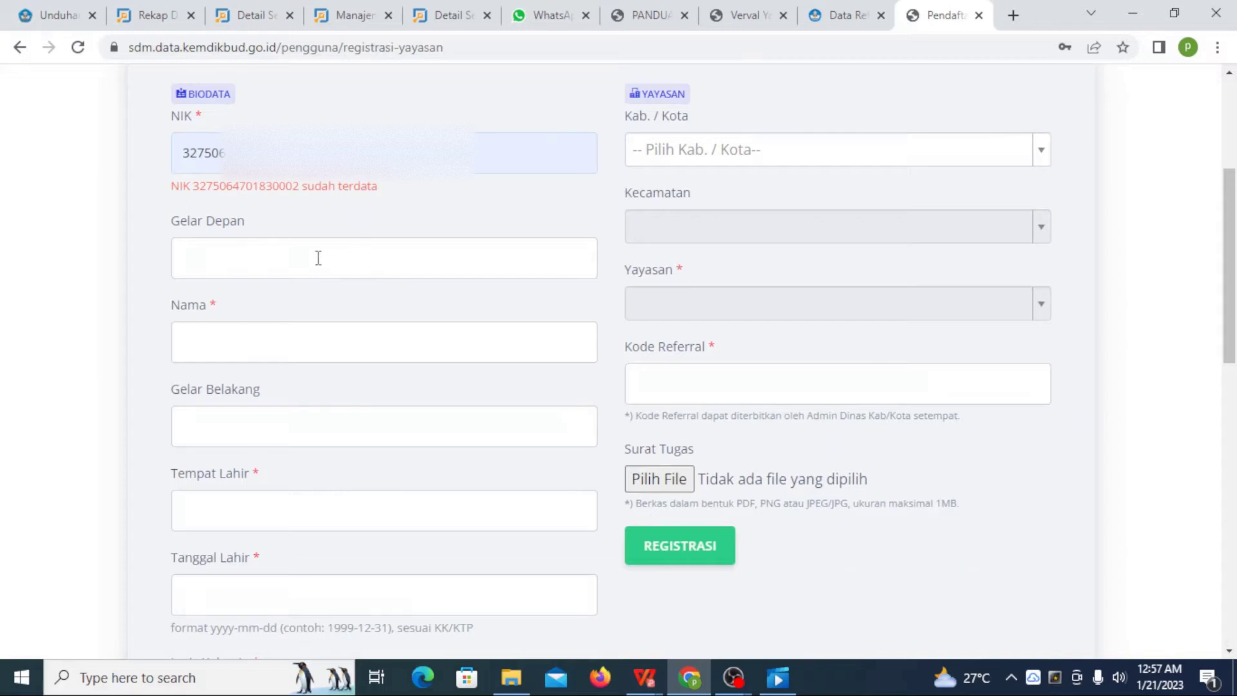
left_click(212, 333)
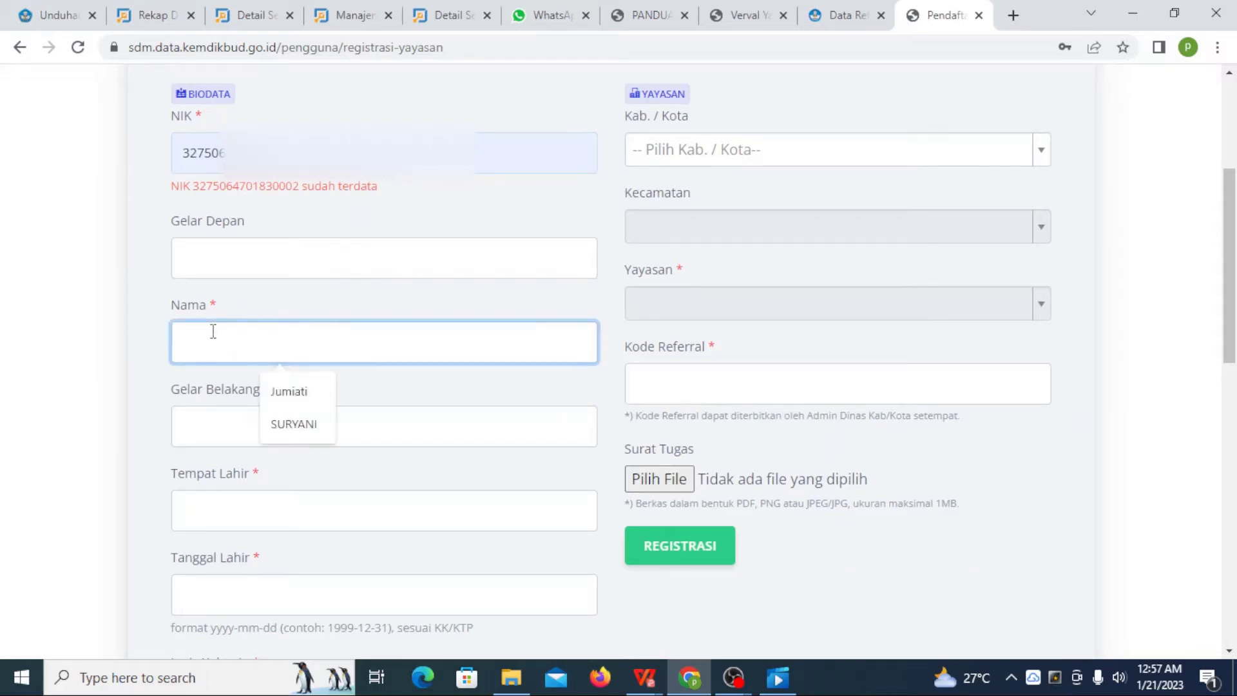
left_click(143, 297)
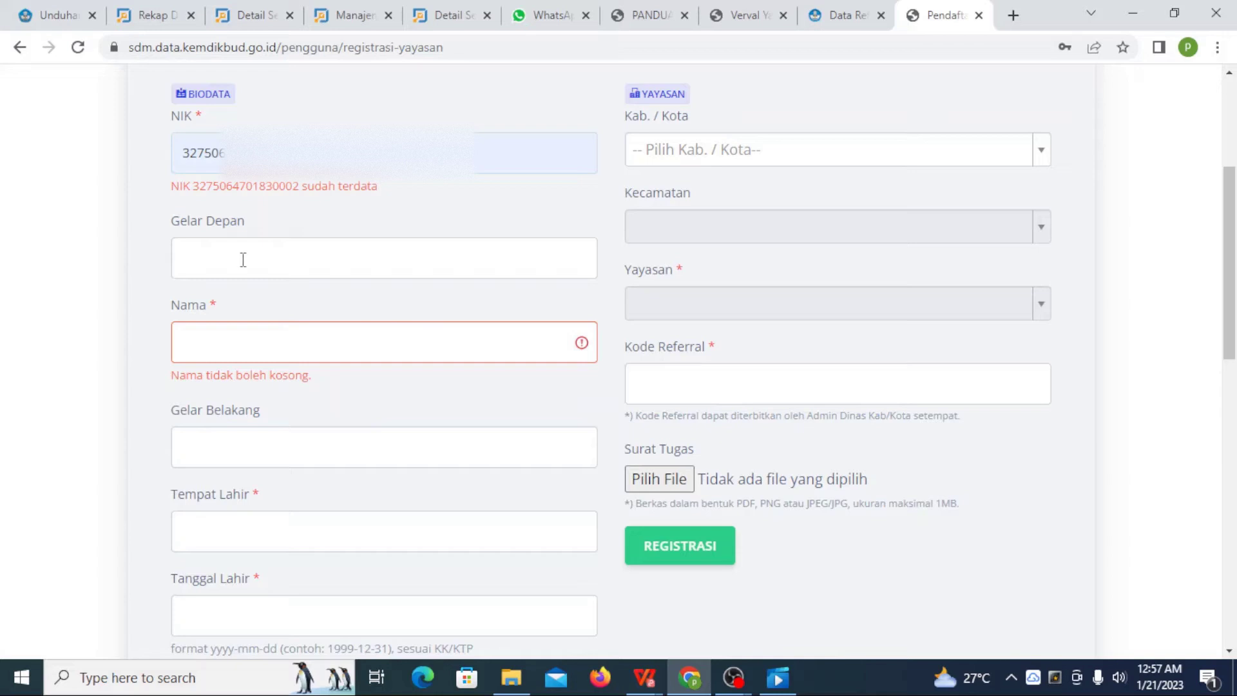
scroll(243, 259, "down", 1)
scroll(205, 250, "up", 1)
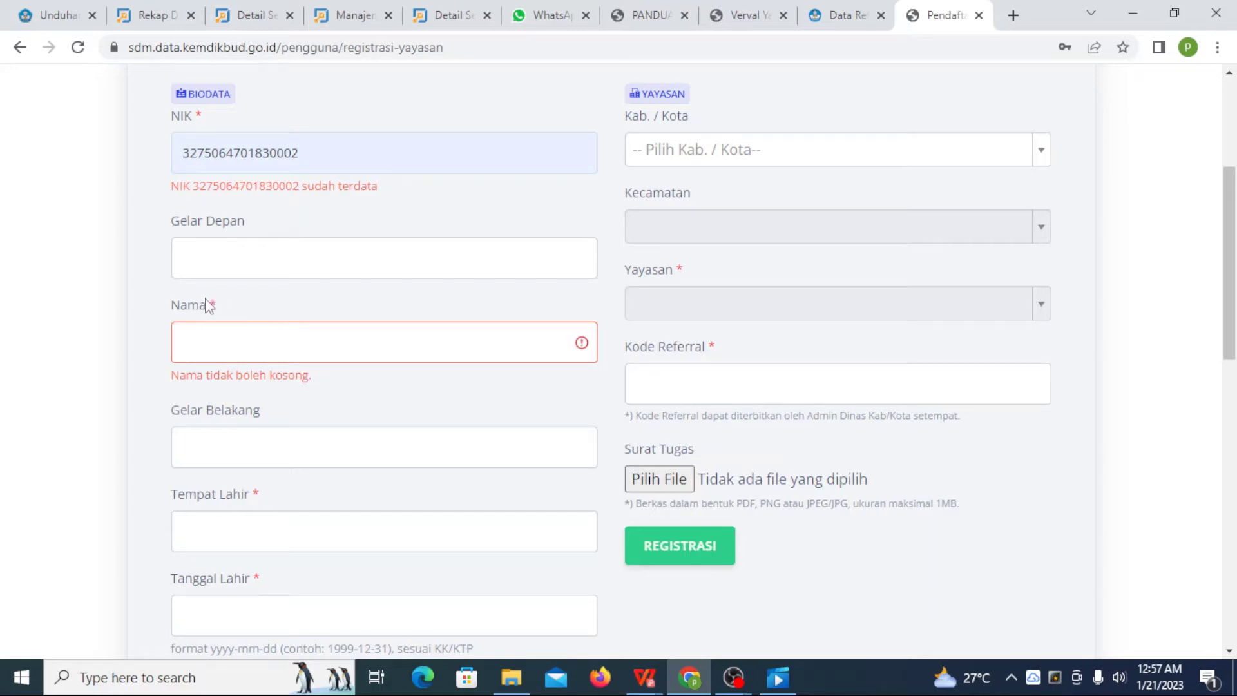
scroll(286, 319, "down", 1)
left_click(254, 344)
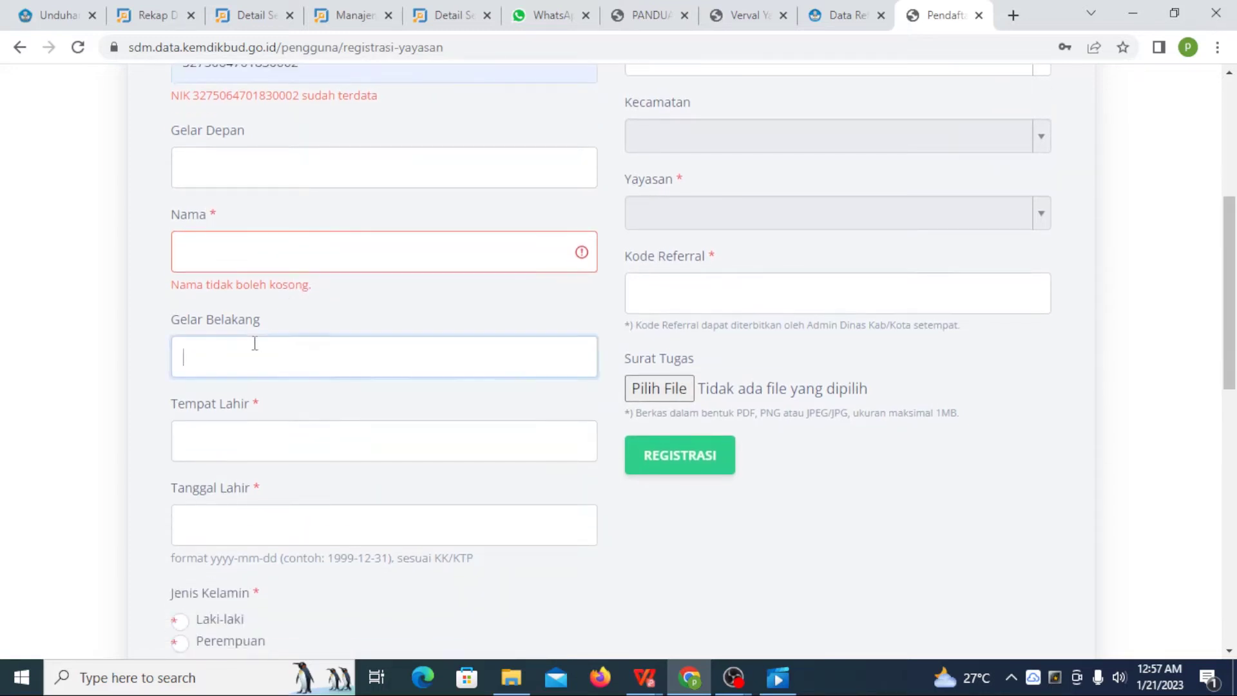
scroll(256, 340, "down", 1)
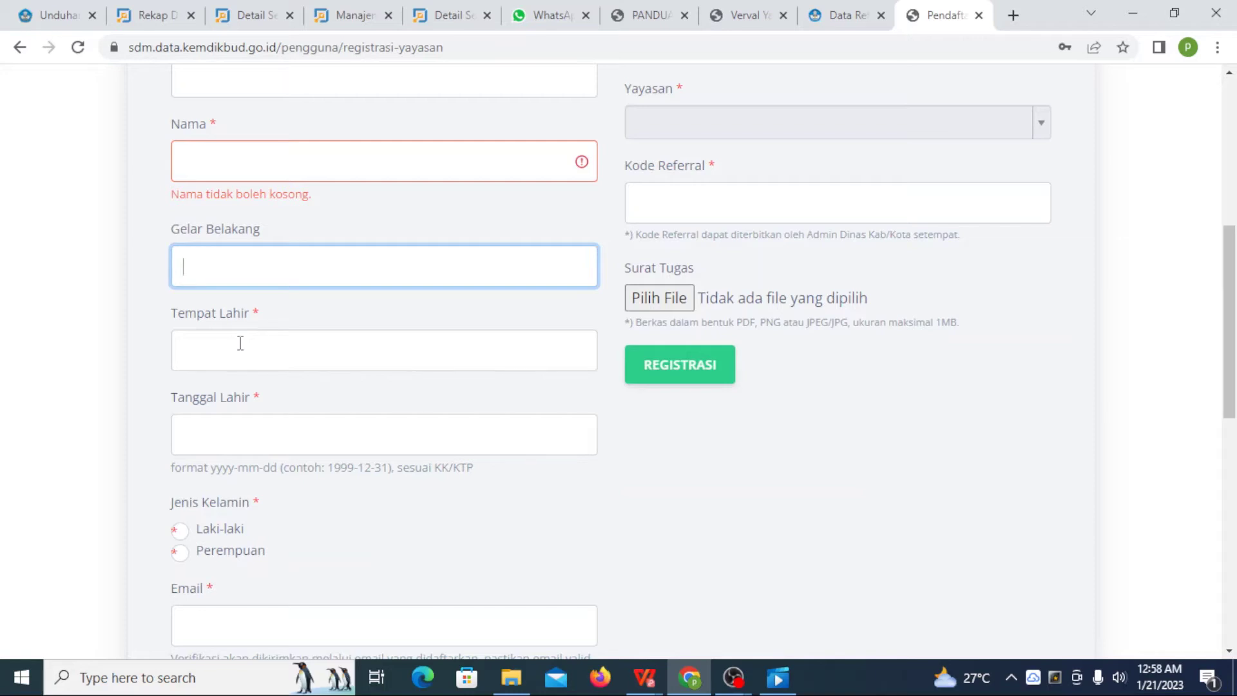
left_click(240, 343)
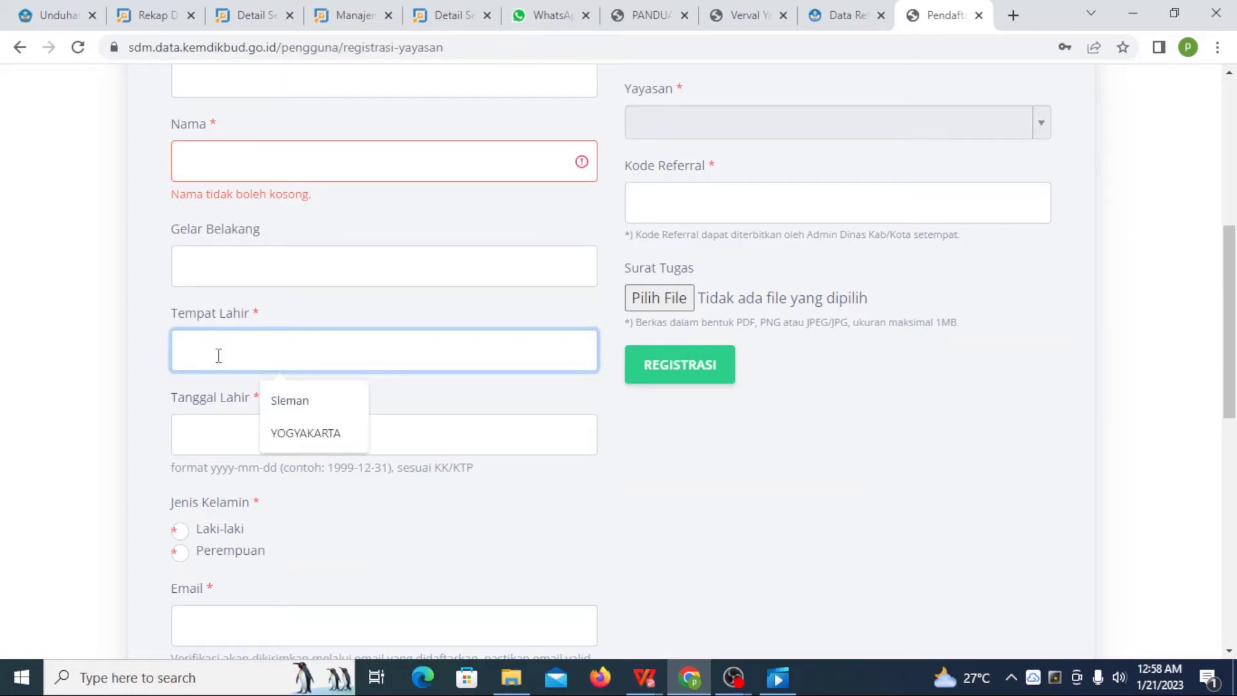
scroll(269, 333, "down", 1)
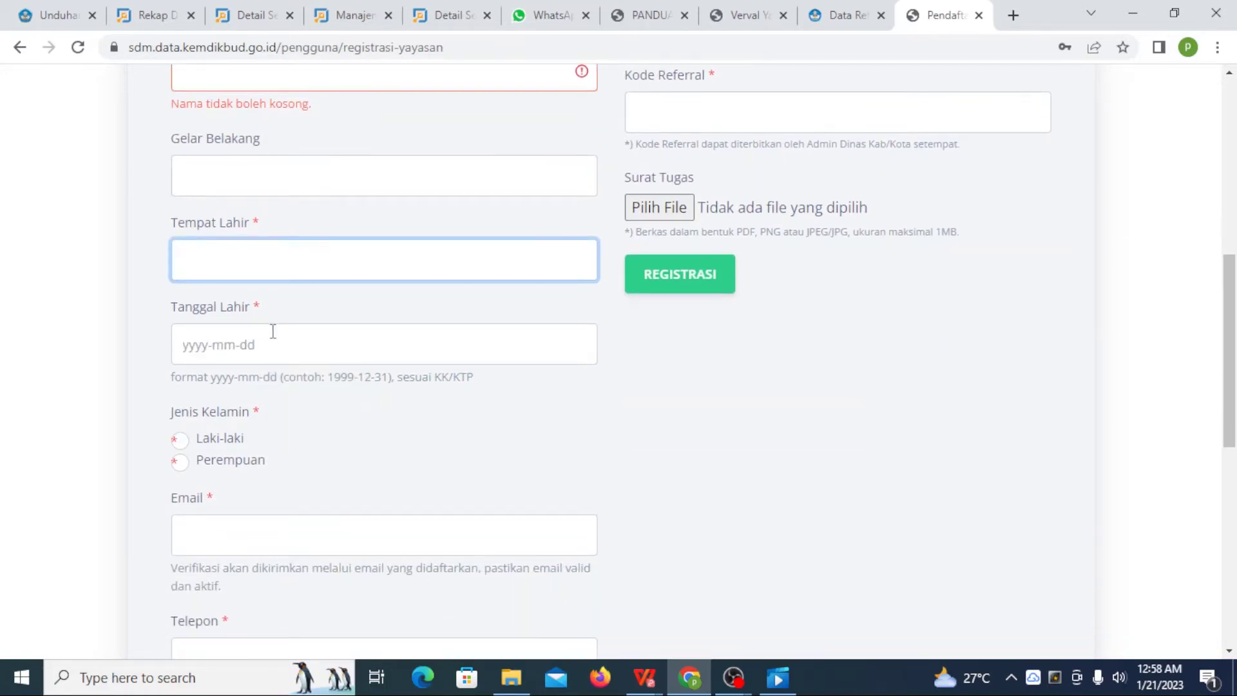
left_click(191, 344)
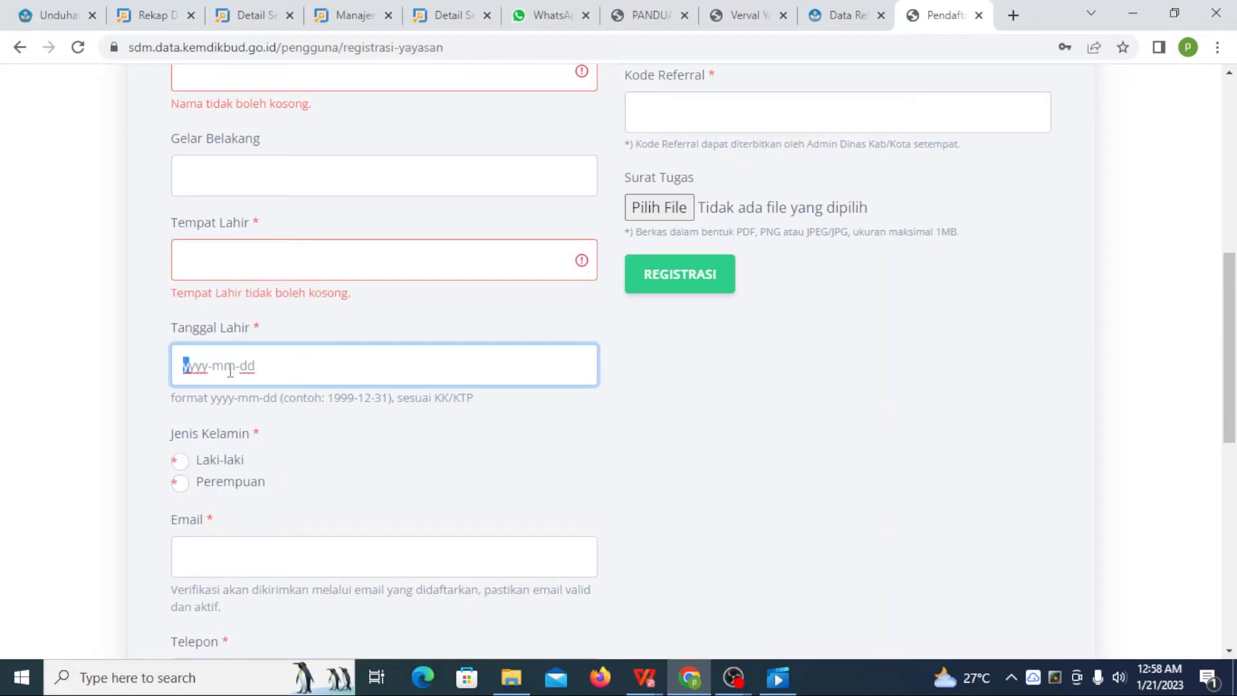
Step: Set Jenis Kelamin to Laki-laki in the biodata section
scroll(230, 372, "down", 1)
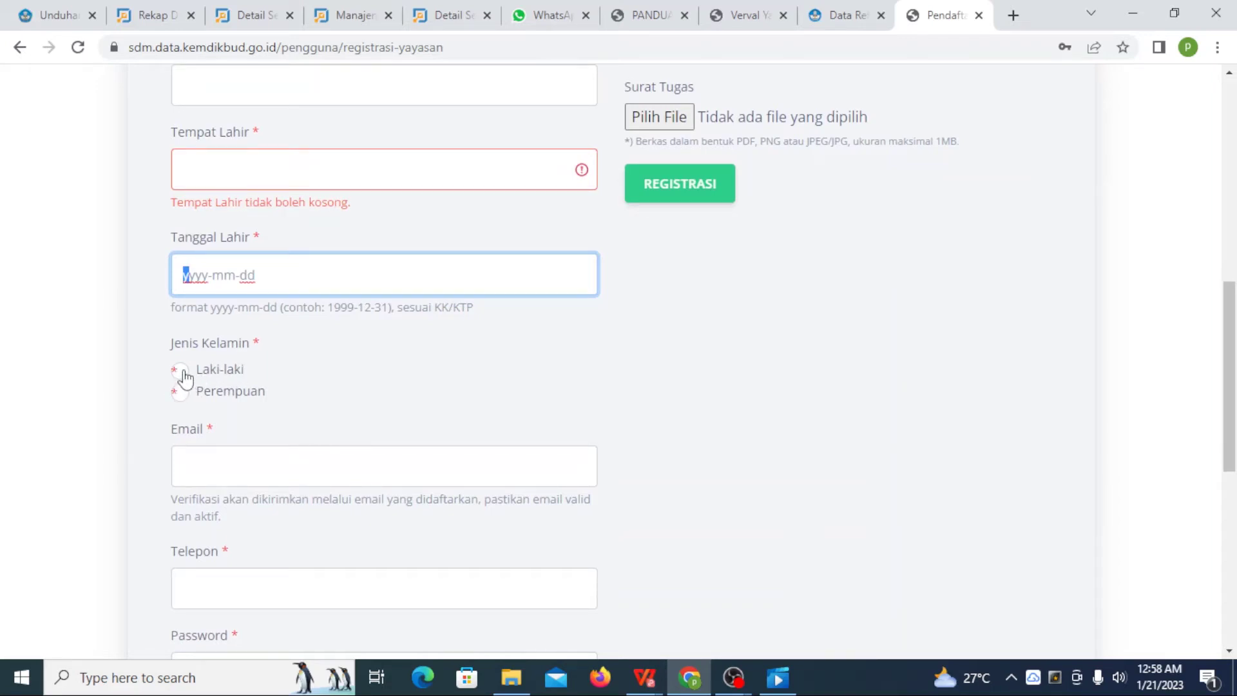
left_click(181, 371)
scroll(309, 384, "down", 1)
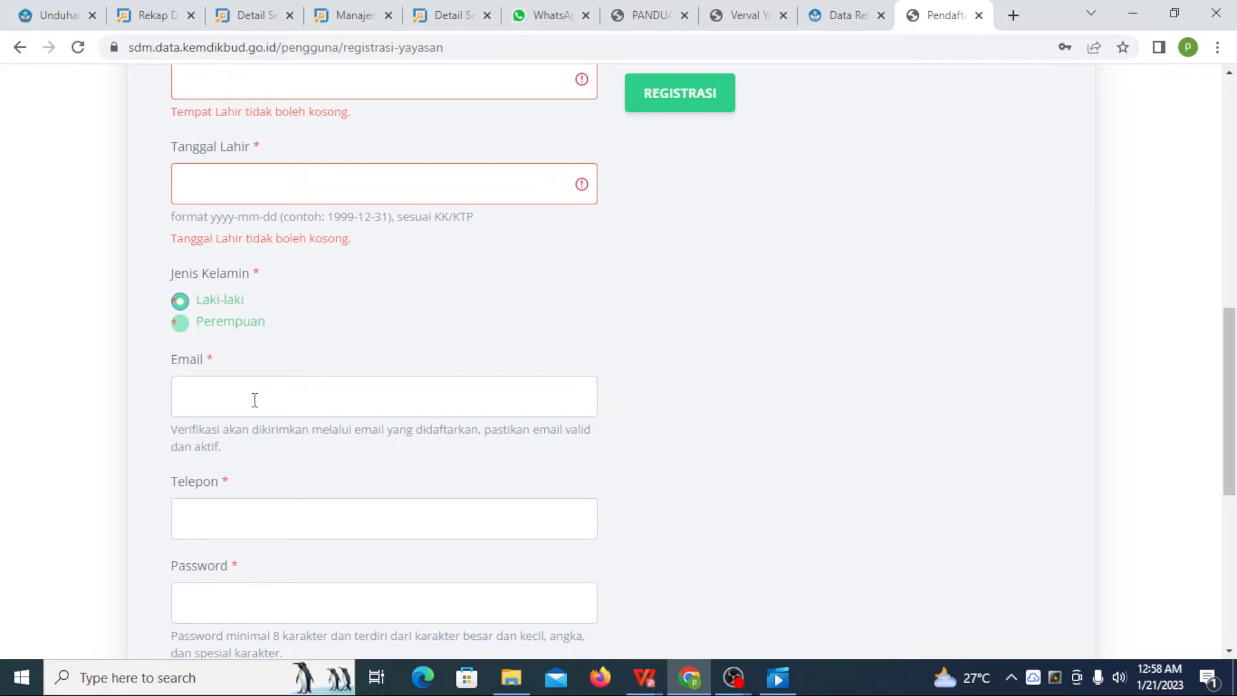
Step: Examine the email, phone, password and password confirmation fields and their requirements
scroll(254, 397, "down", 1)
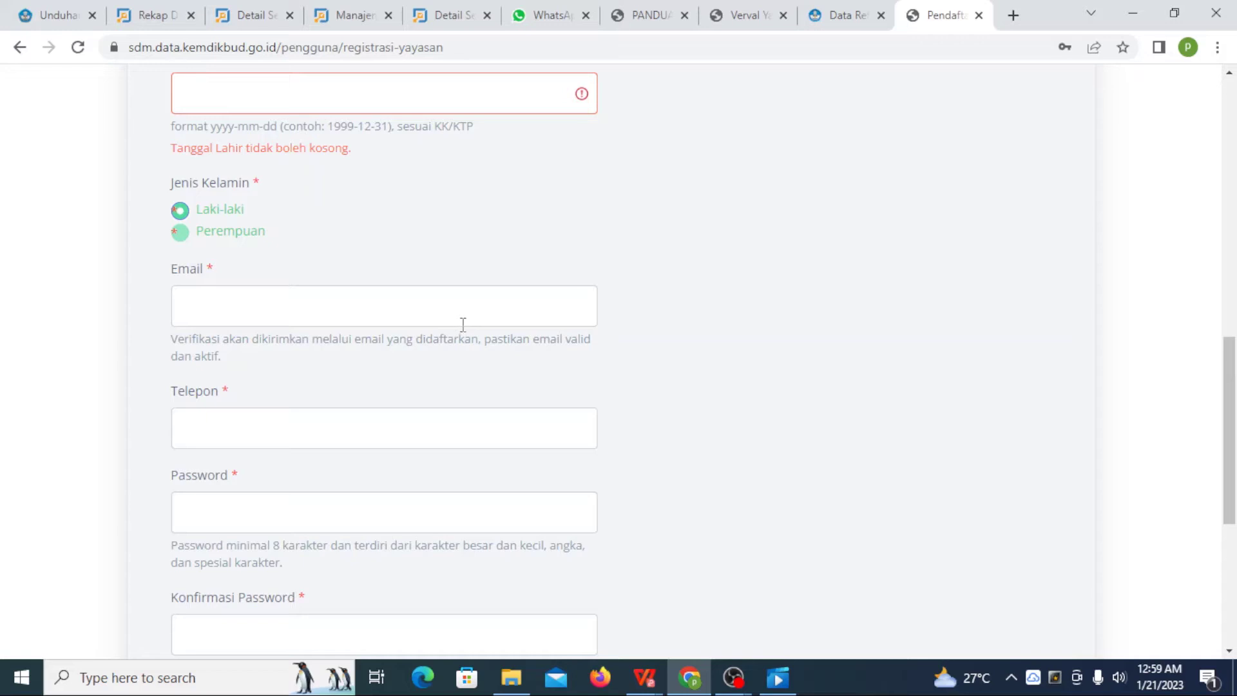
scroll(466, 324, "down", 1)
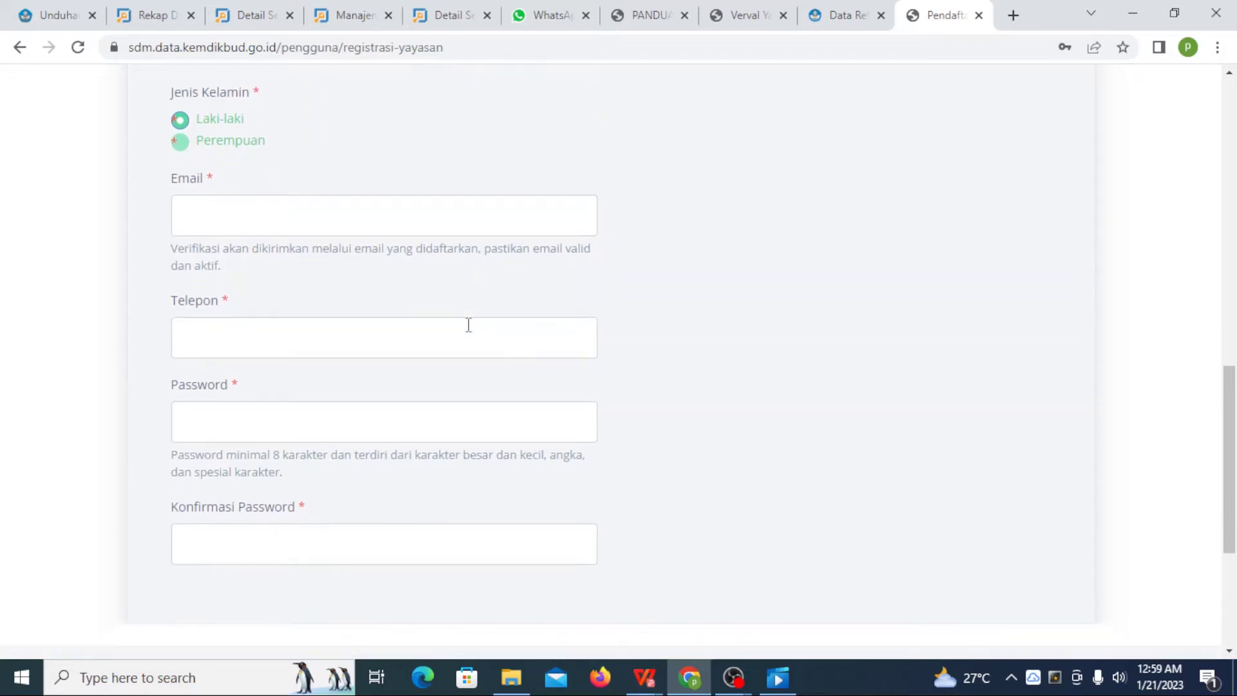
left_click(371, 346)
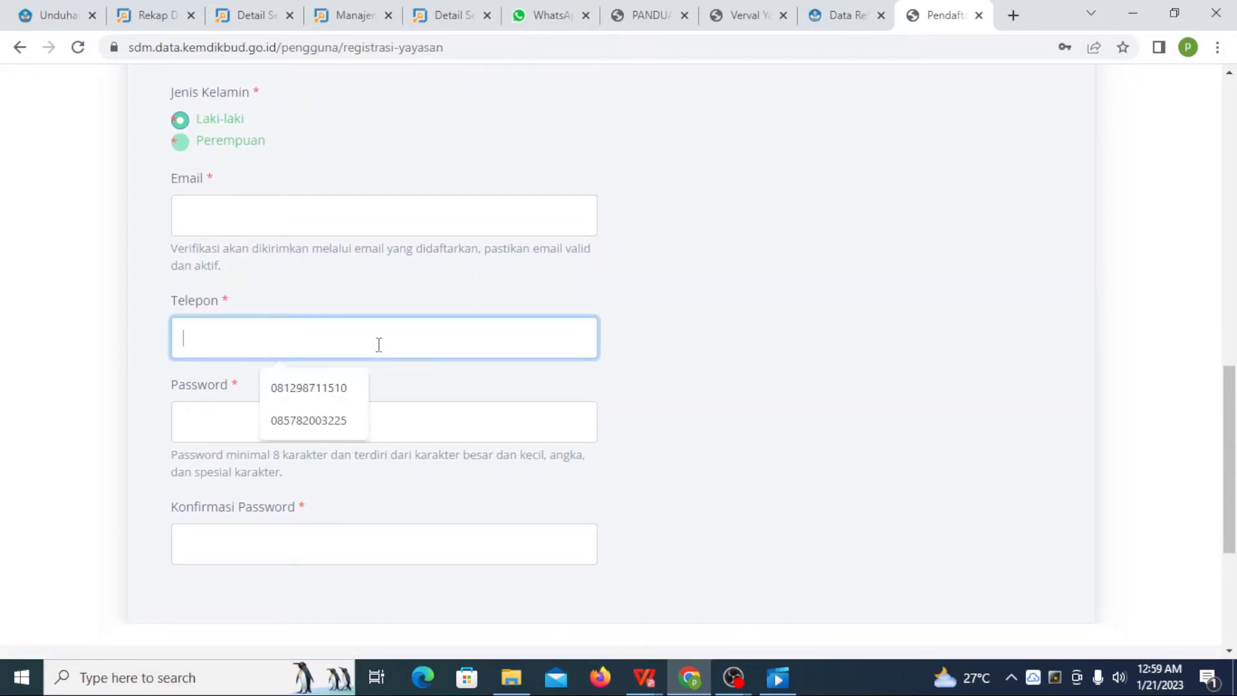
left_click(413, 380)
scroll(425, 381, "down", 1)
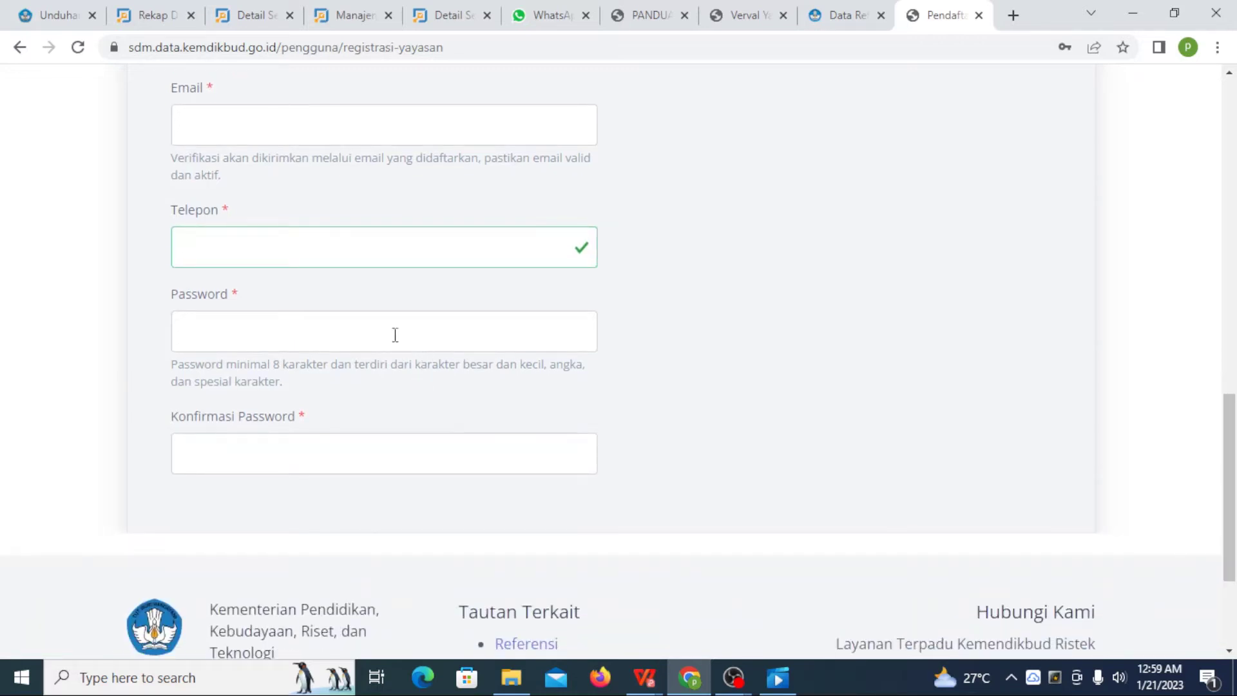
left_click(337, 338)
scroll(331, 354, "down", 1)
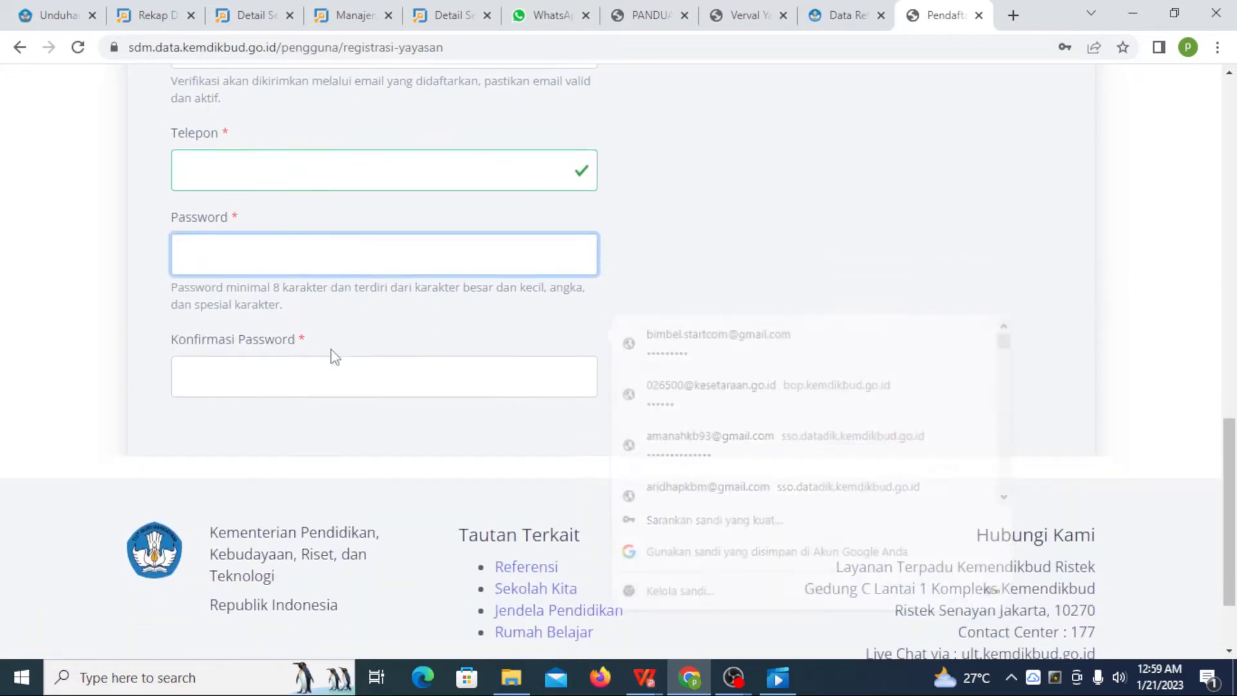
left_click(223, 314)
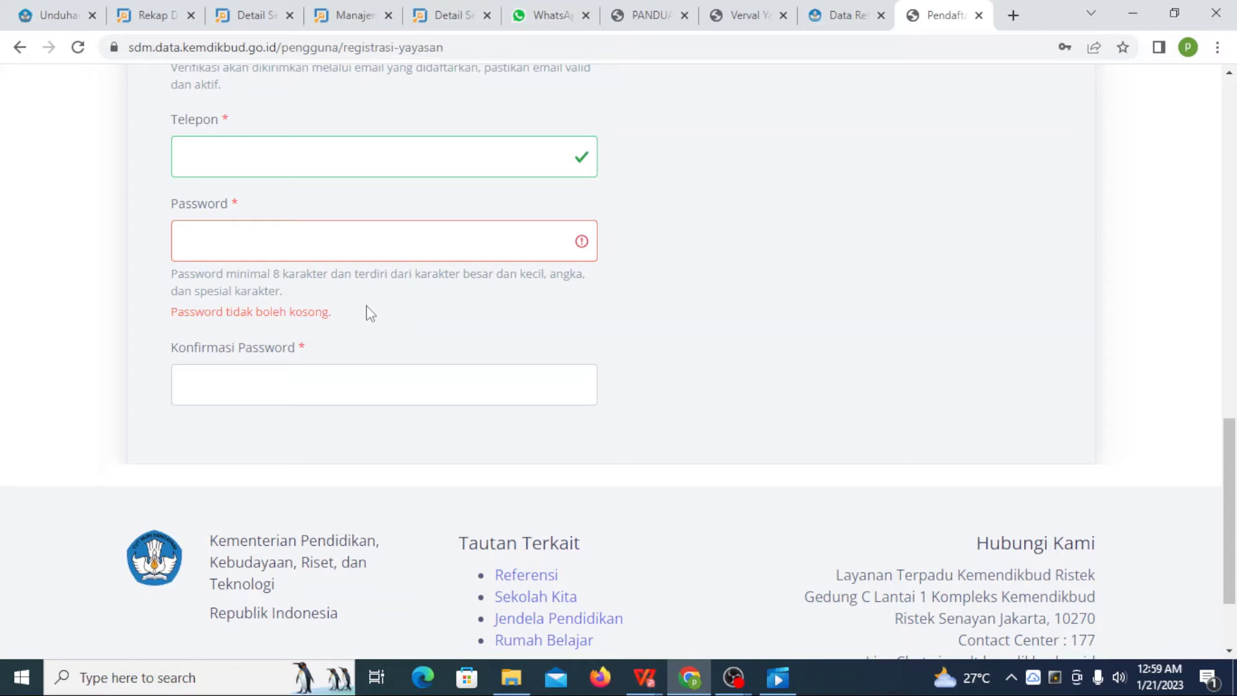
scroll(311, 354, "down", 1)
scroll(311, 355, "down", 1)
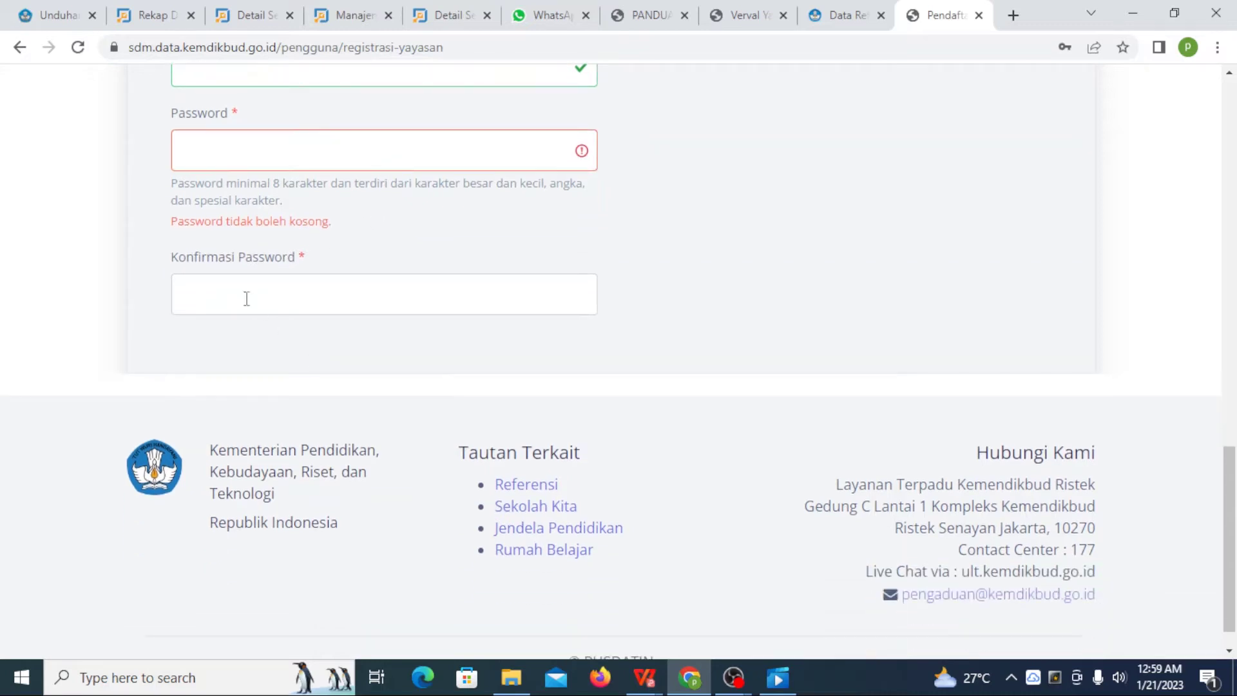
left_click(244, 296)
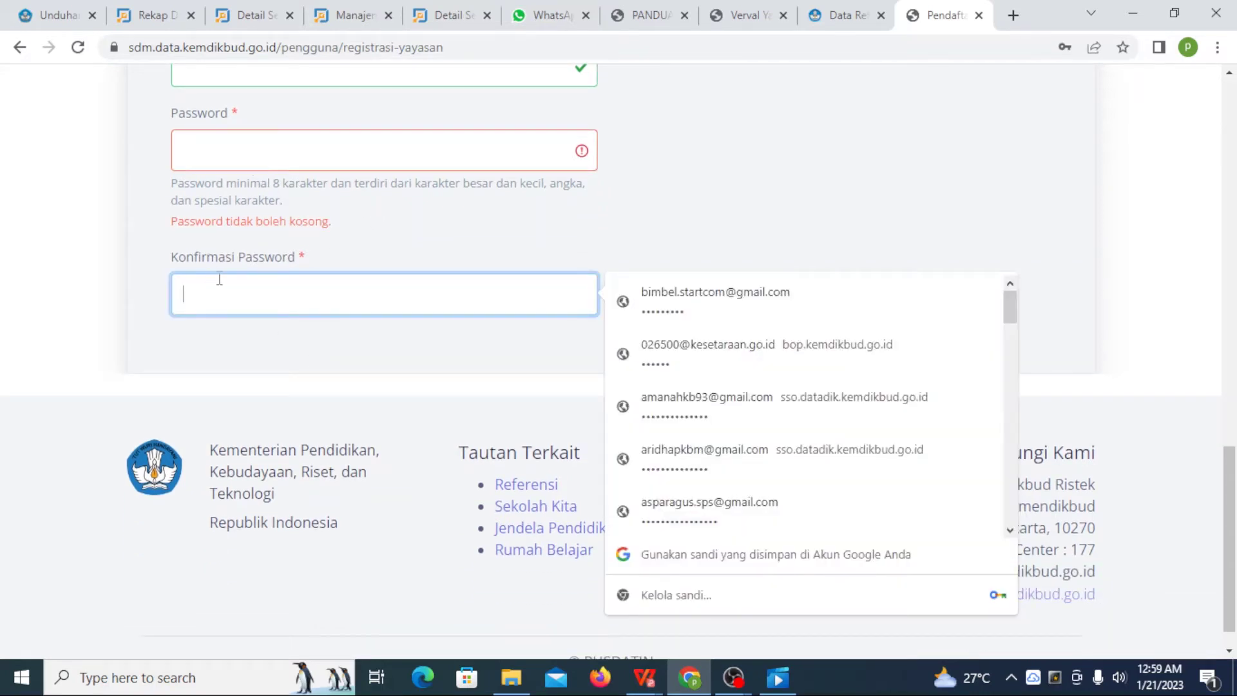
left_click(180, 335)
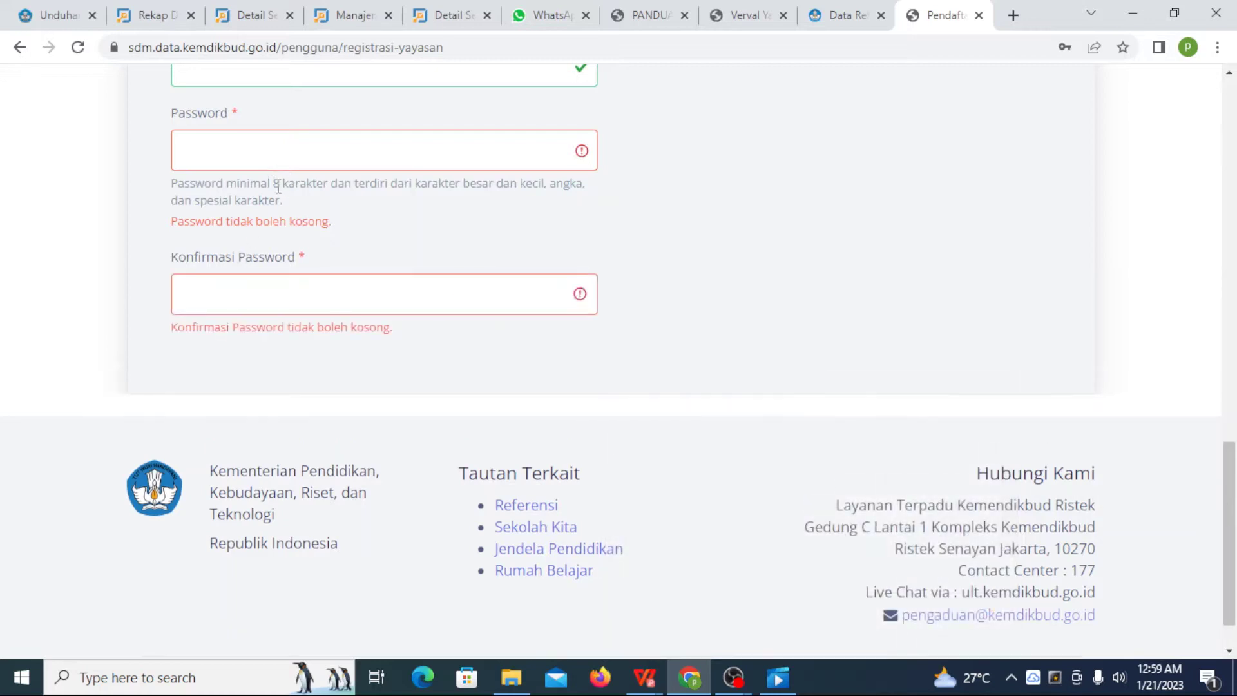
Step: Set Kab. / Kota to Kota Bekasi in the Yayasan section by searching for "bekas"
scroll(654, 326, "up", 14)
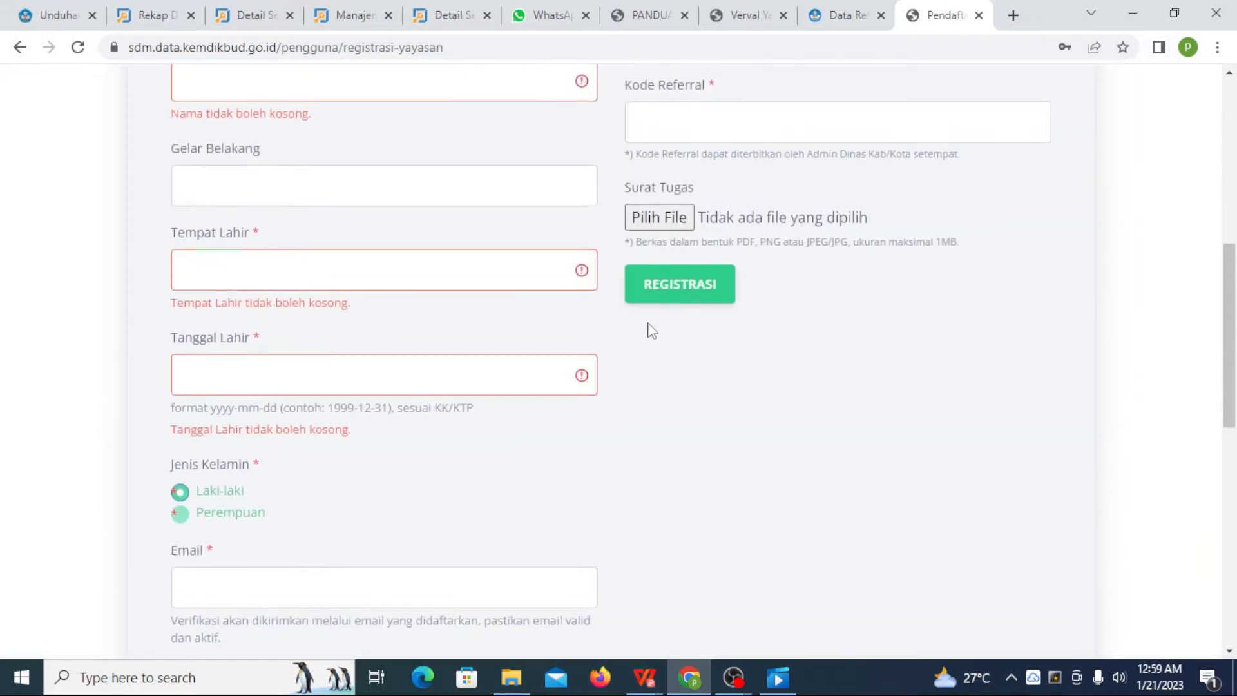
scroll(712, 212, "up", 2)
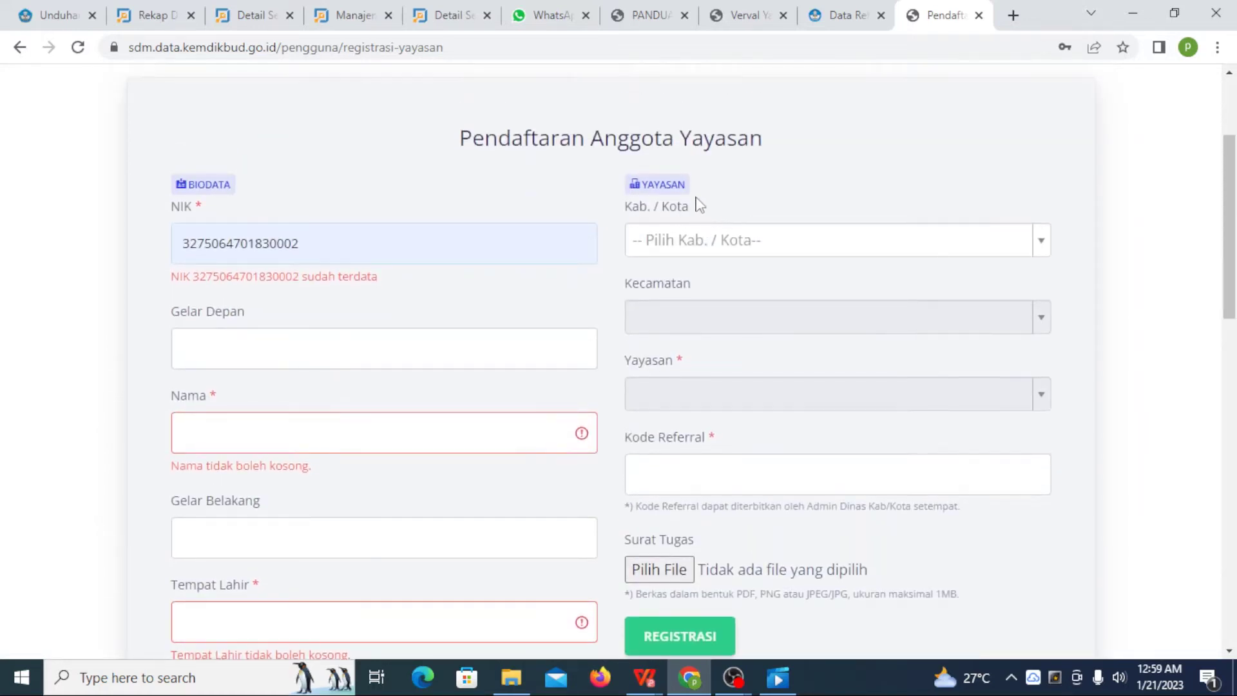
left_click(714, 245)
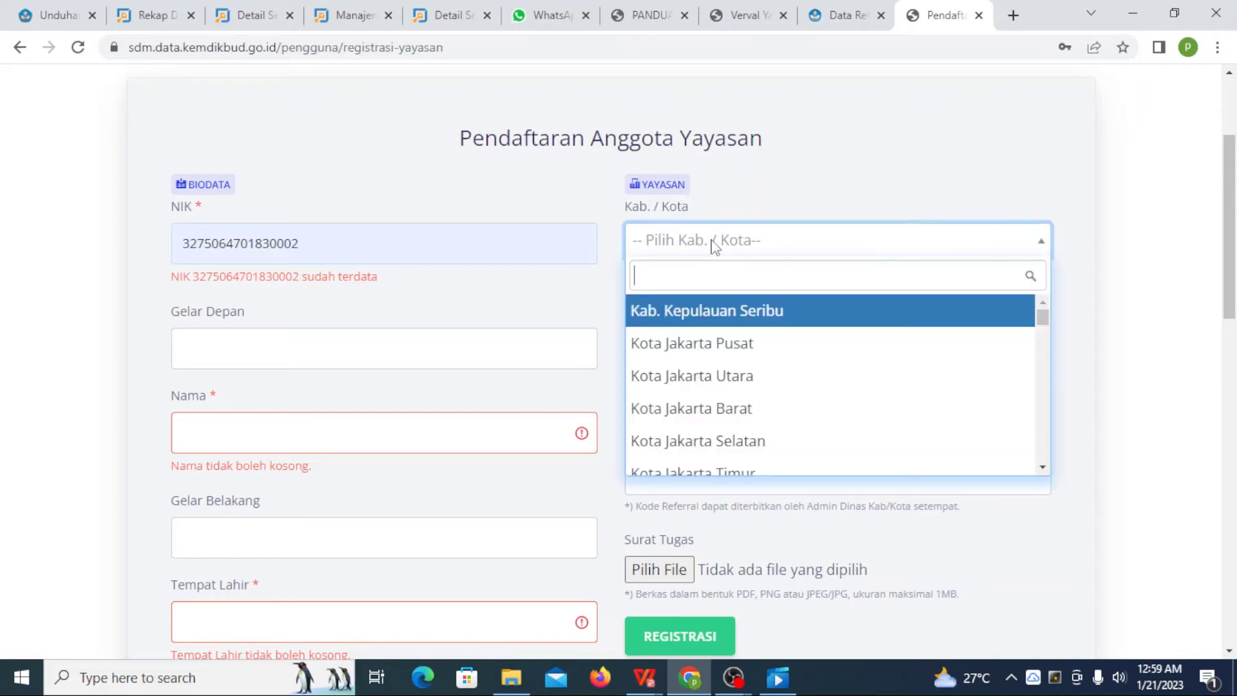
type("bekas")
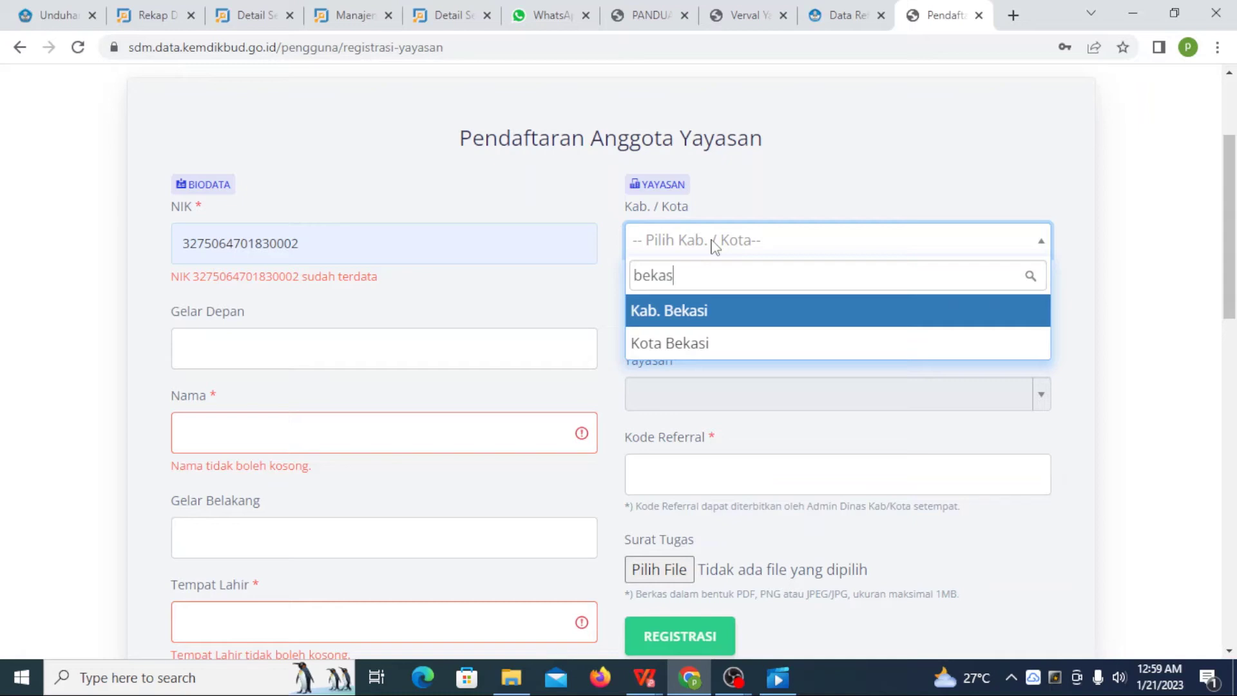
left_click(682, 347)
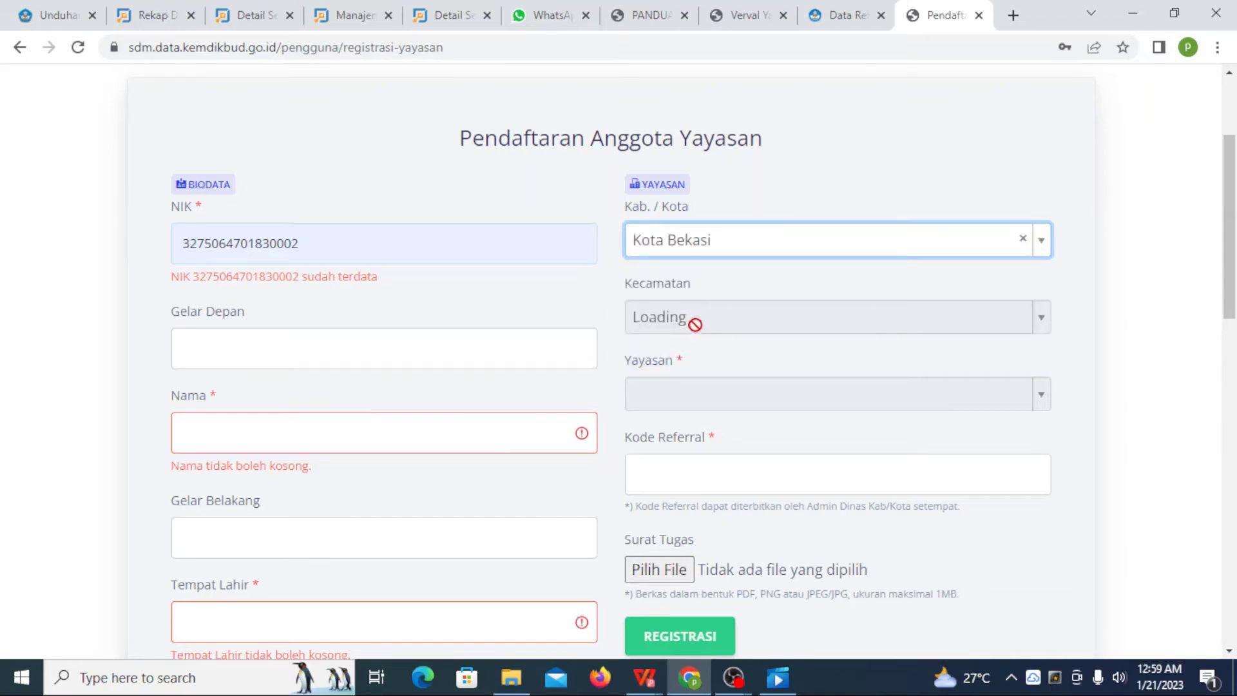
Step: Set Kecamatan to Kec. Bekasi Utara in the Yayasan section
left_click(721, 321)
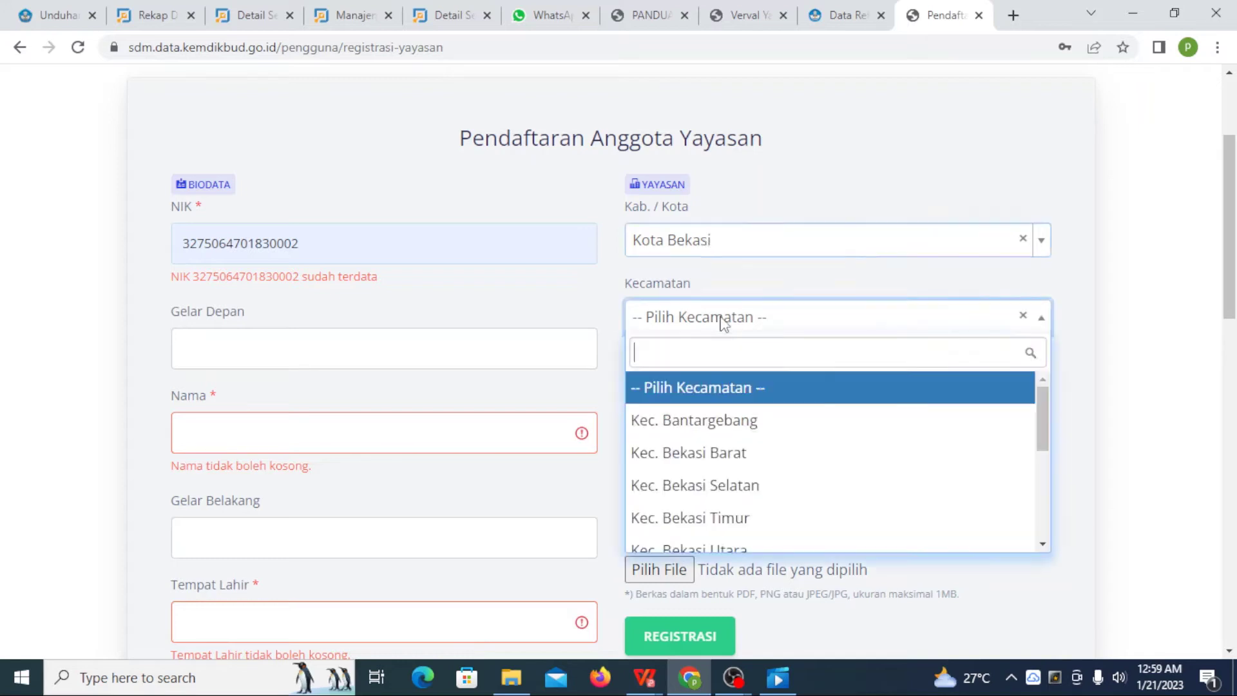
scroll(728, 400, "down", 1)
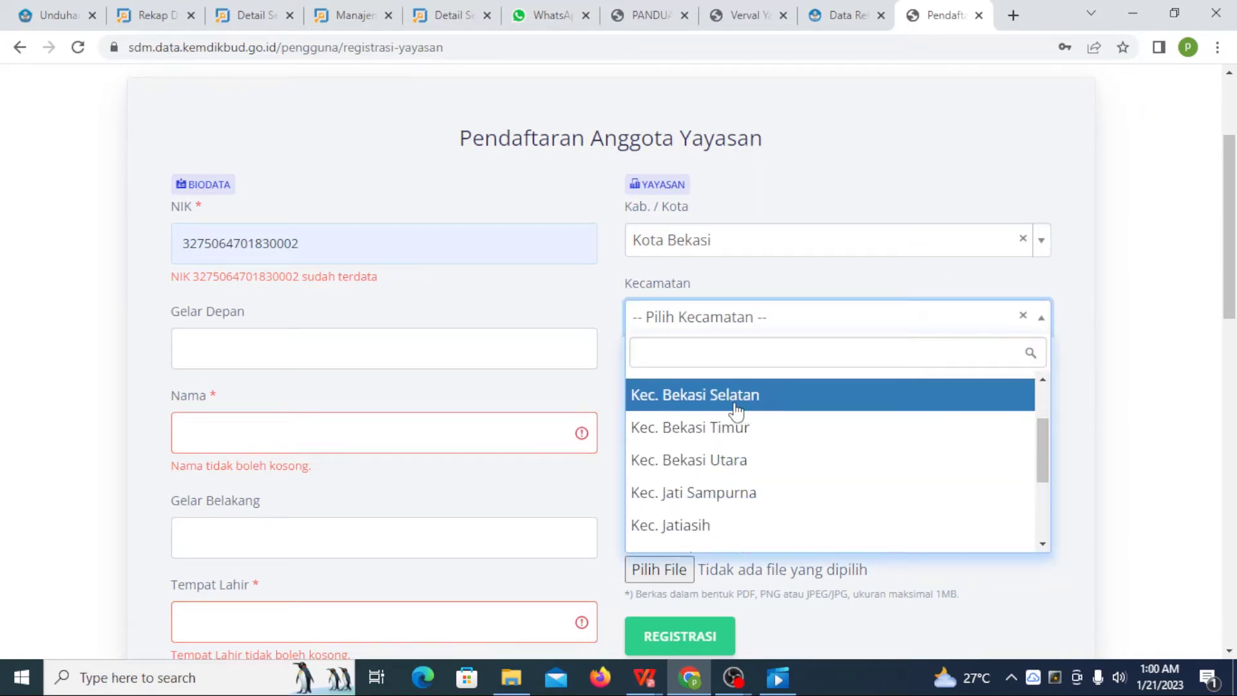
scroll(733, 409, "down", 1)
scroll(741, 477, "up", 1)
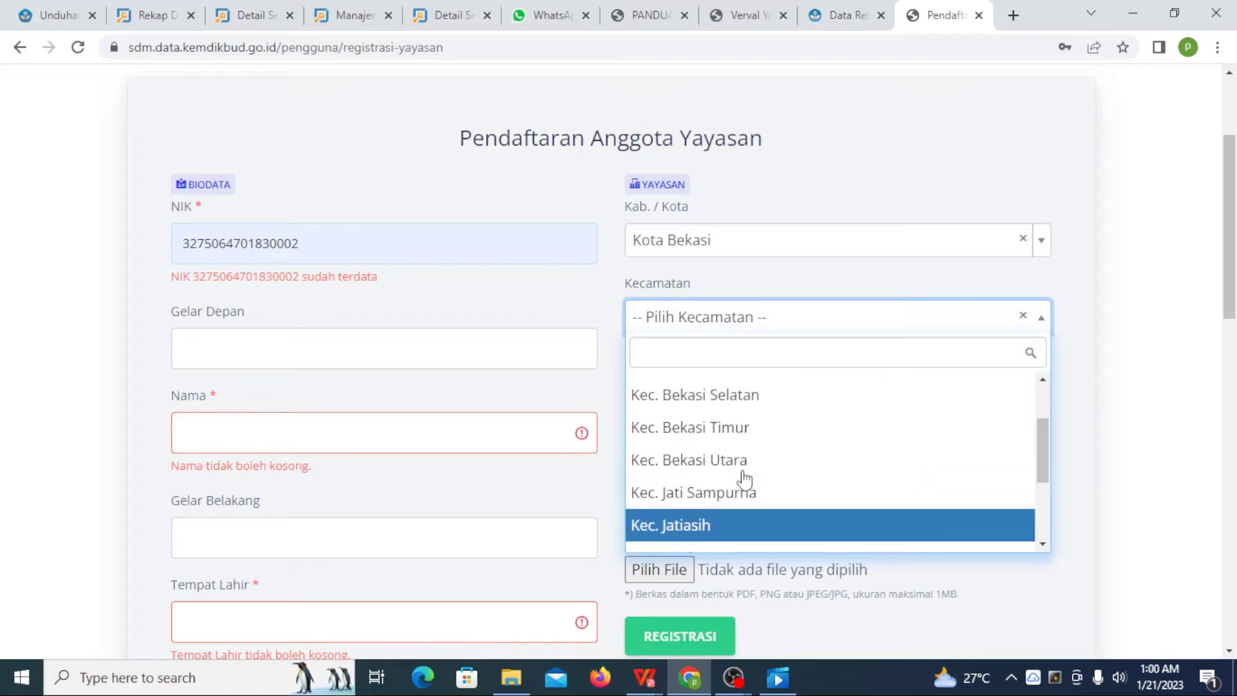
left_click(709, 459)
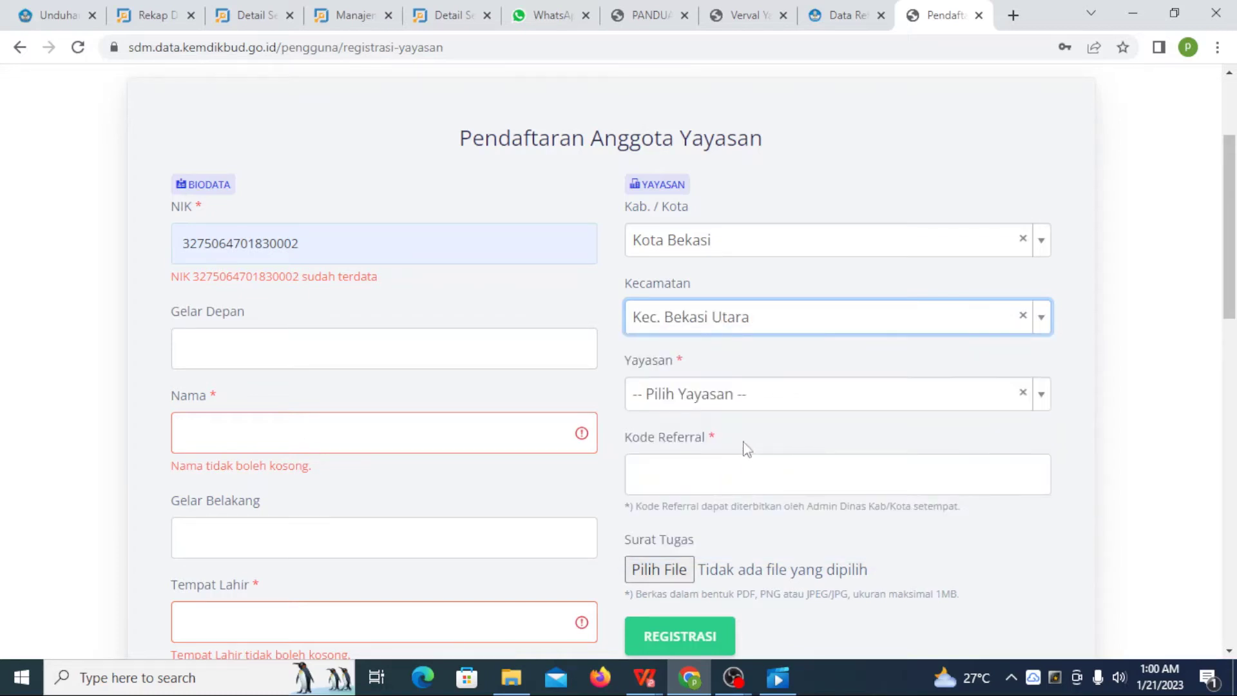
Step: Set the Yayasan field to (AL4200) YAYASAN BHAKTI PATRIOT BANGSA
left_click(693, 412)
scroll(705, 415, "down", 3)
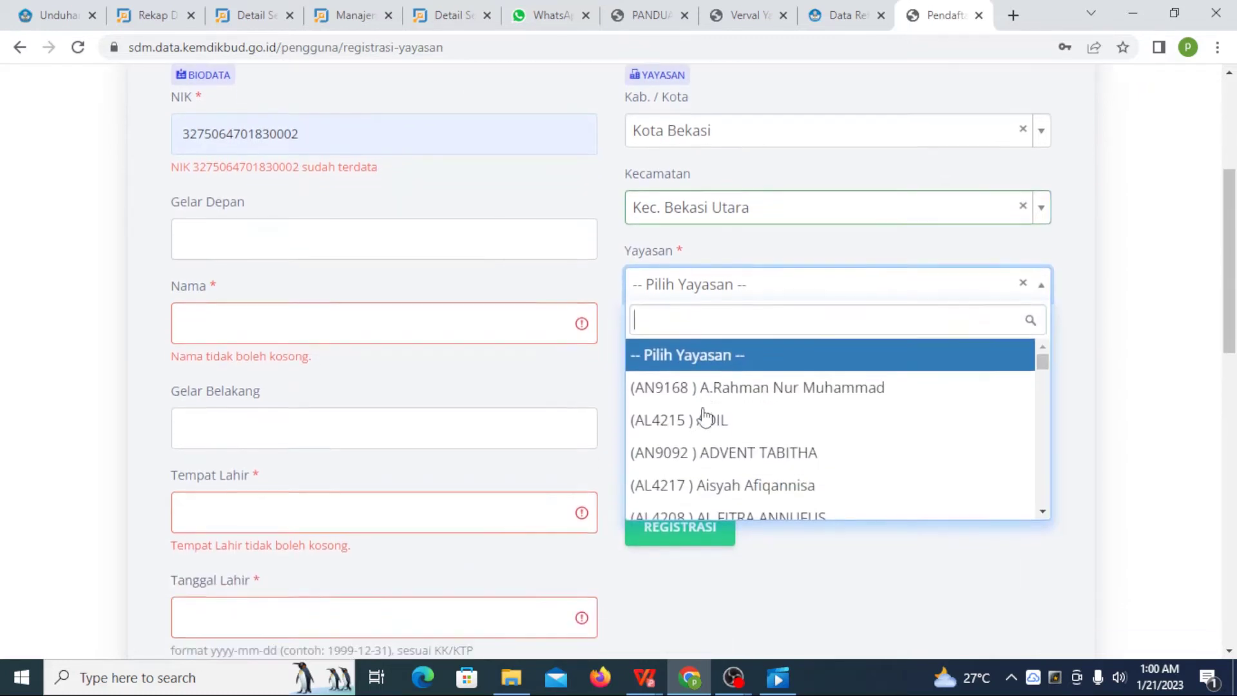
scroll(722, 380, "down", 5)
scroll(739, 393, "down", 15)
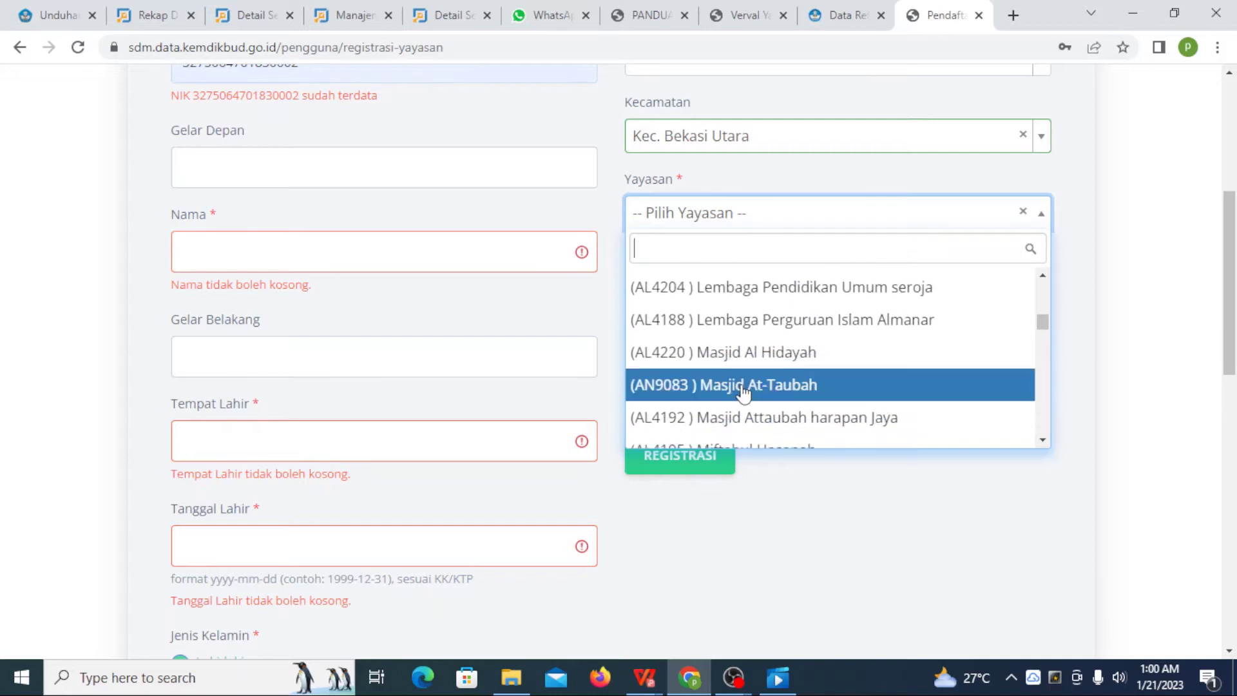
scroll(744, 393, "down", 15)
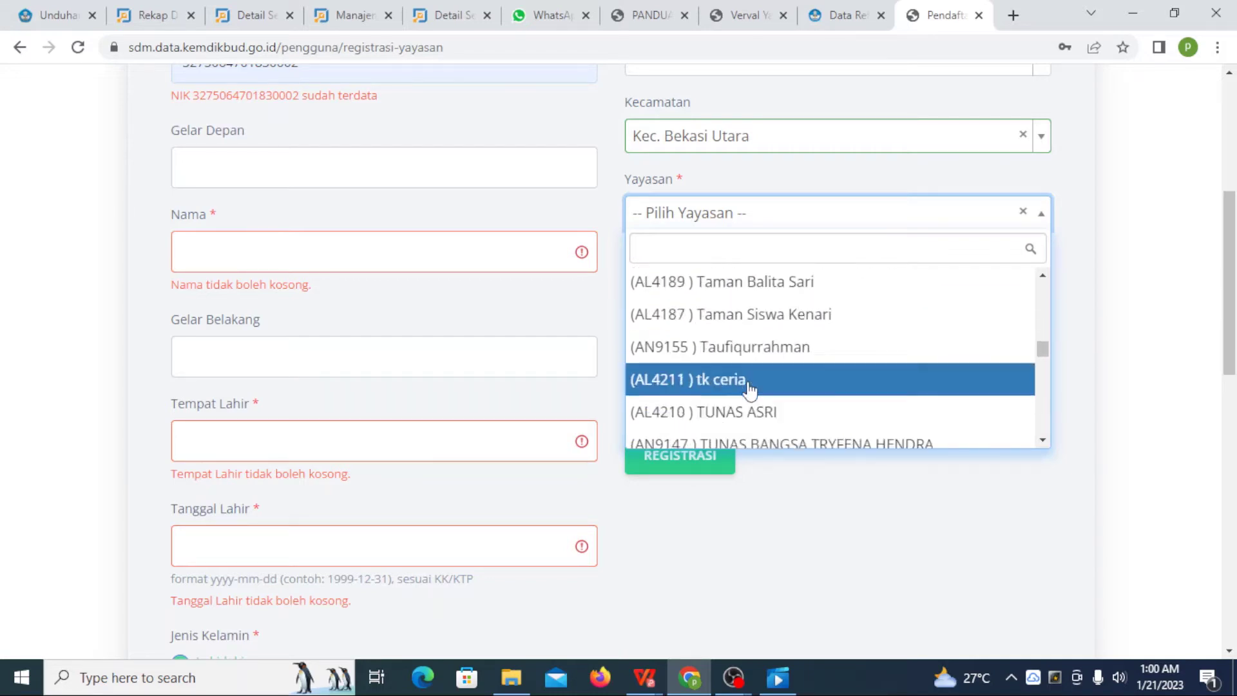
scroll(751, 389, "down", 8)
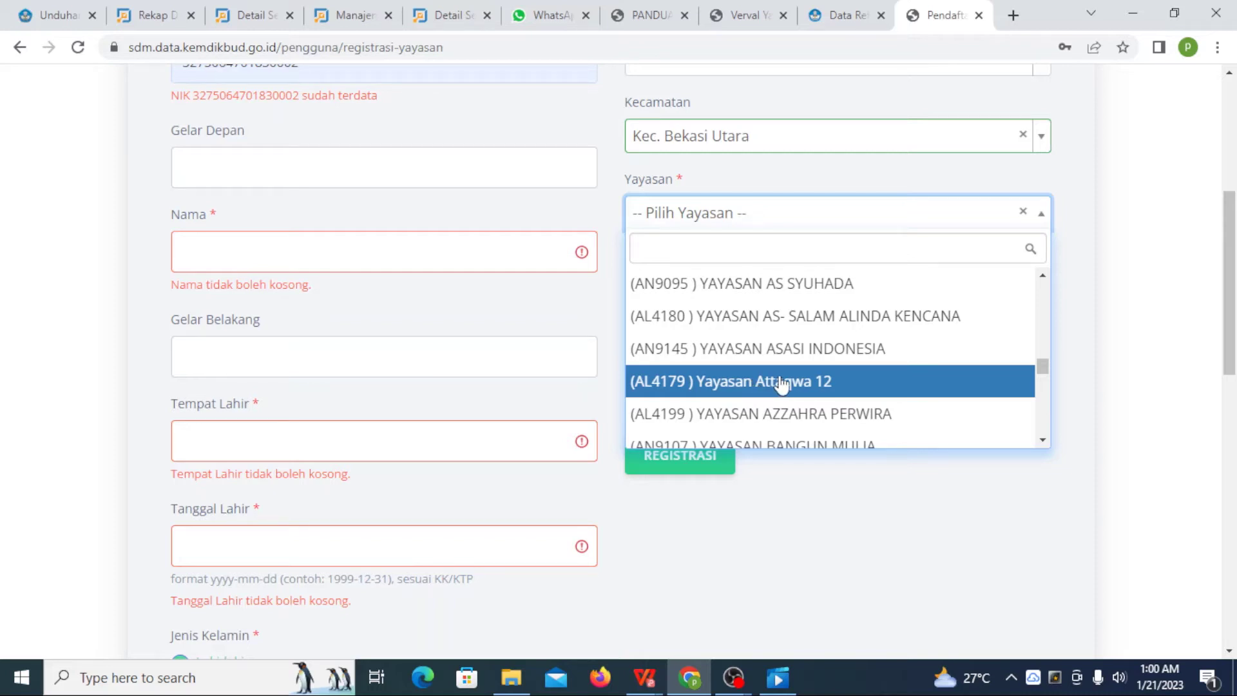
scroll(785, 379, "down", 1)
scroll(784, 379, "down", 3)
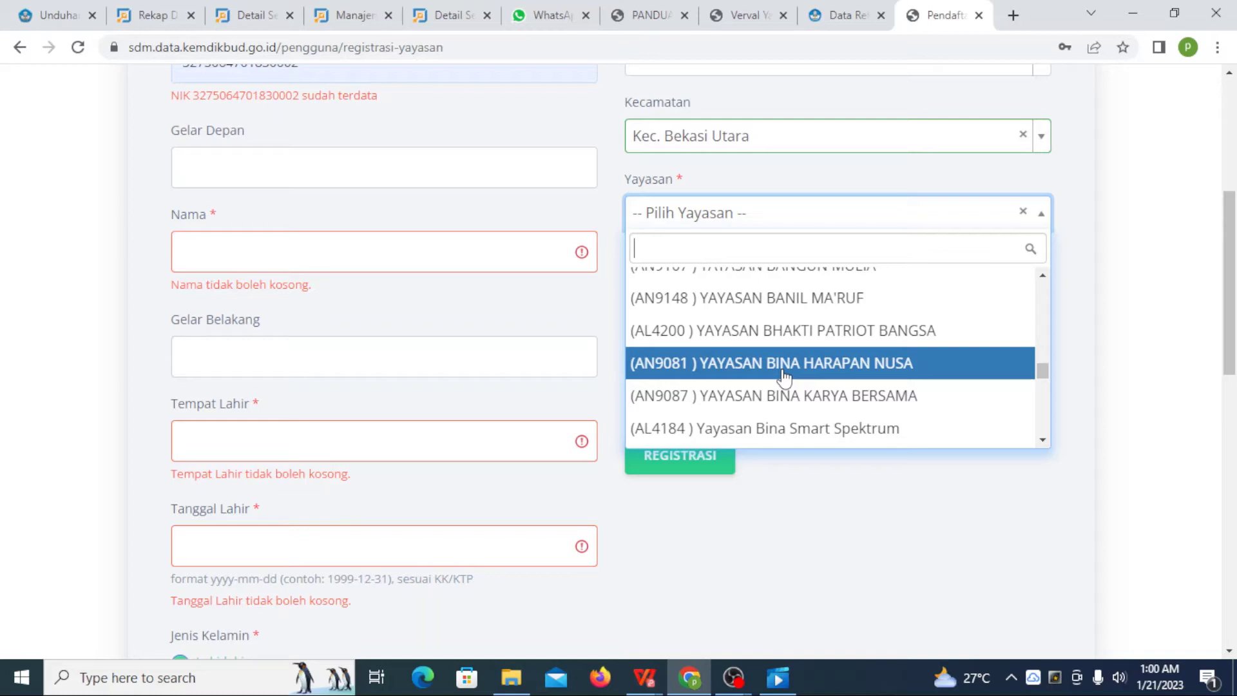
left_click(828, 334)
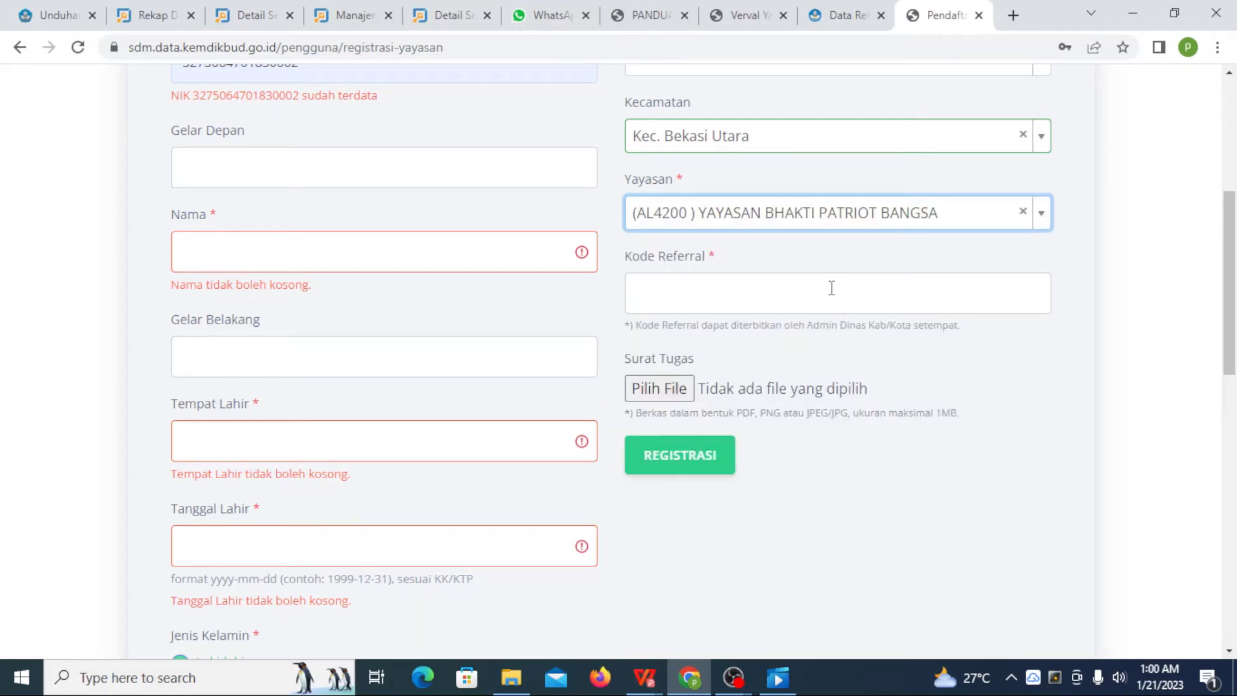
Step: Examine the Kode Referral field and the file format and size requirements for the Surat Tugas upload
left_click(687, 298)
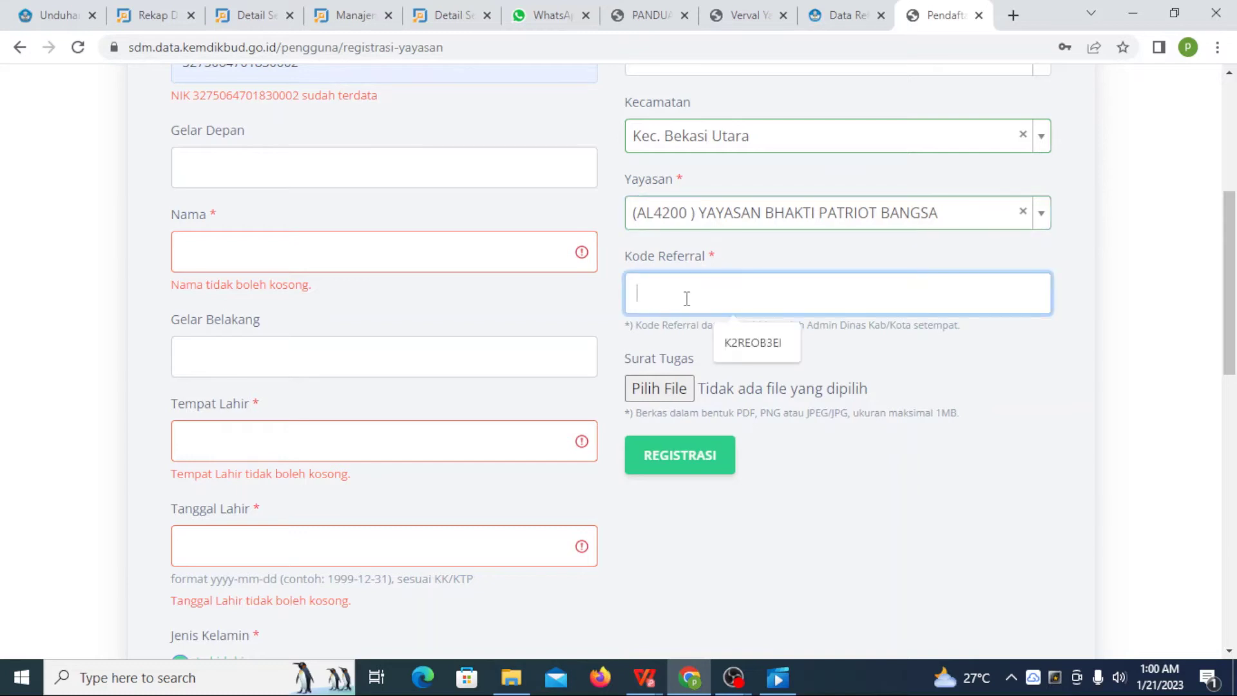
left_click(671, 342)
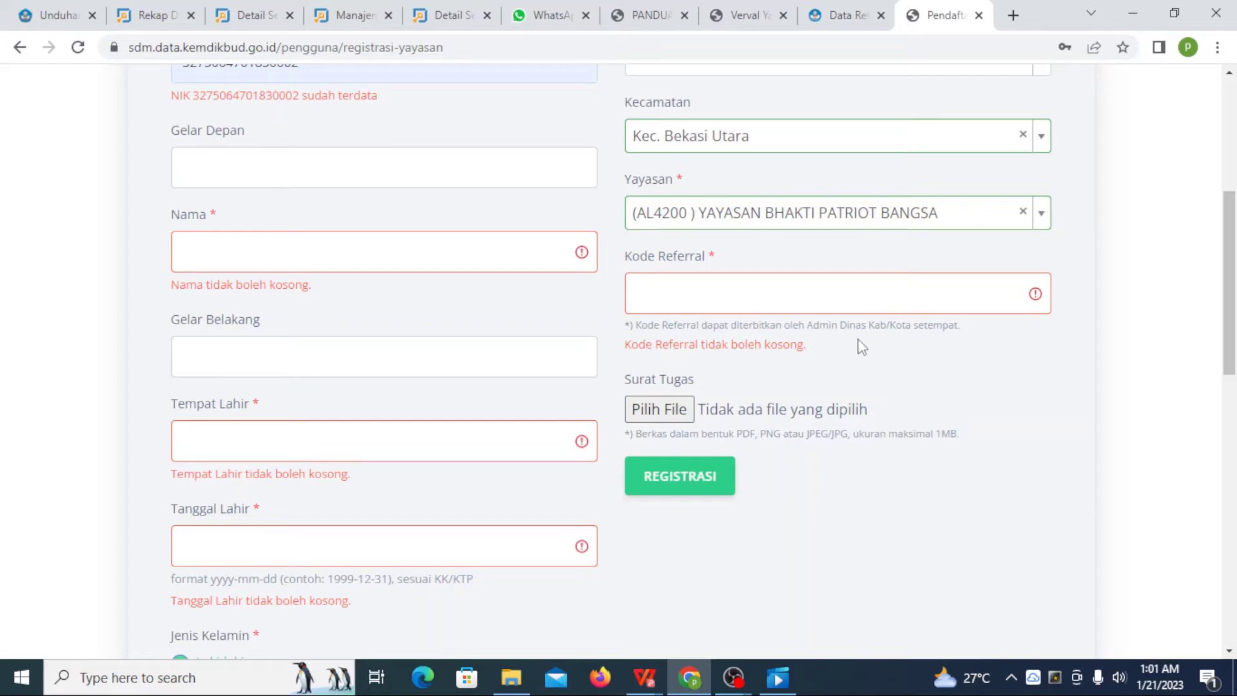
scroll(831, 342, "down", 3)
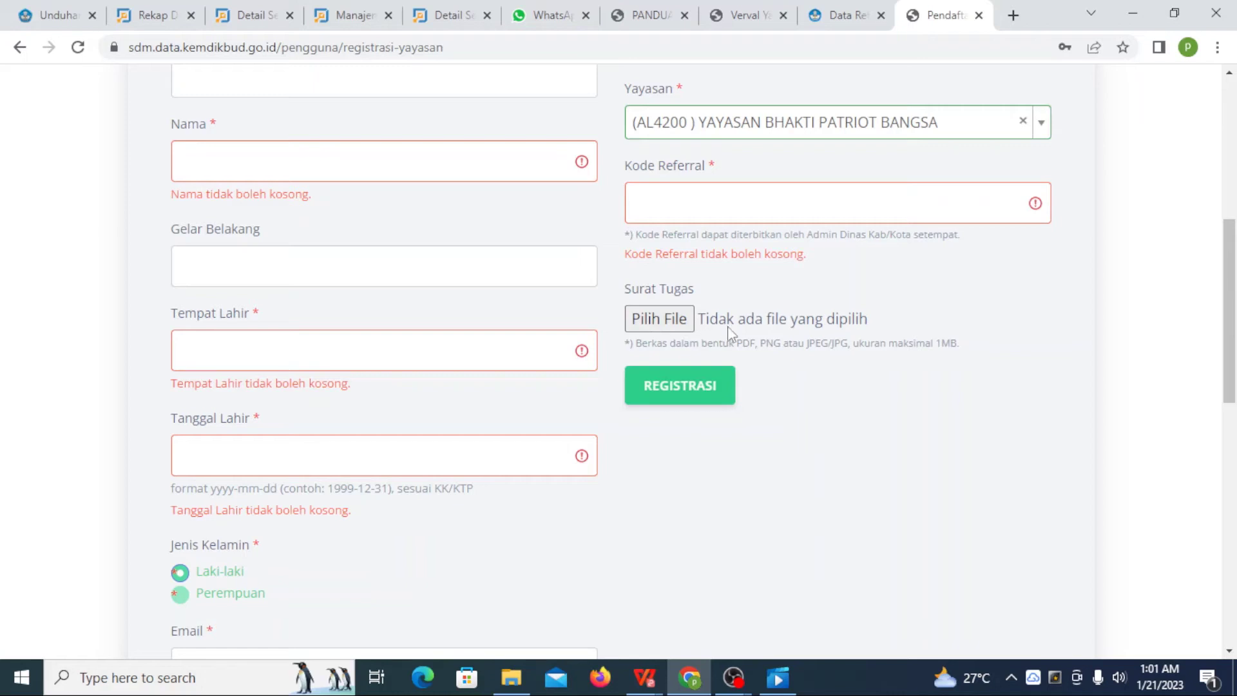
left_click_drag(647, 349, 897, 348)
left_click(693, 320)
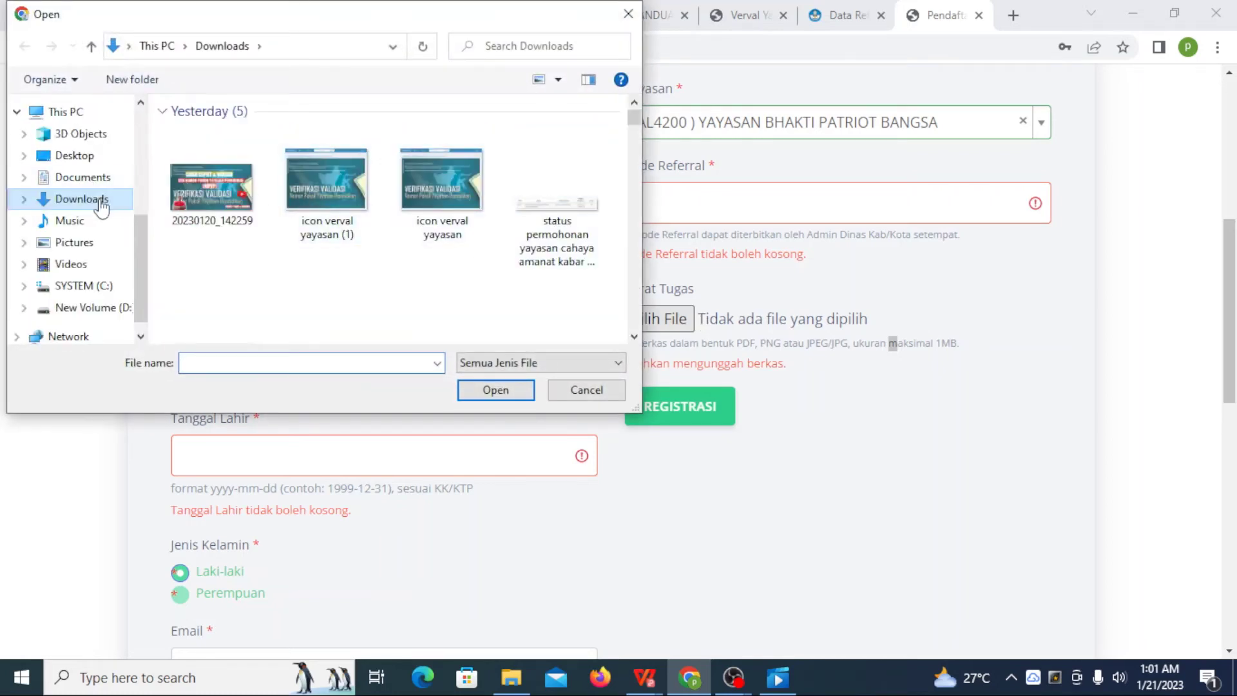
left_click(89, 201)
scroll(359, 206, "down", 6)
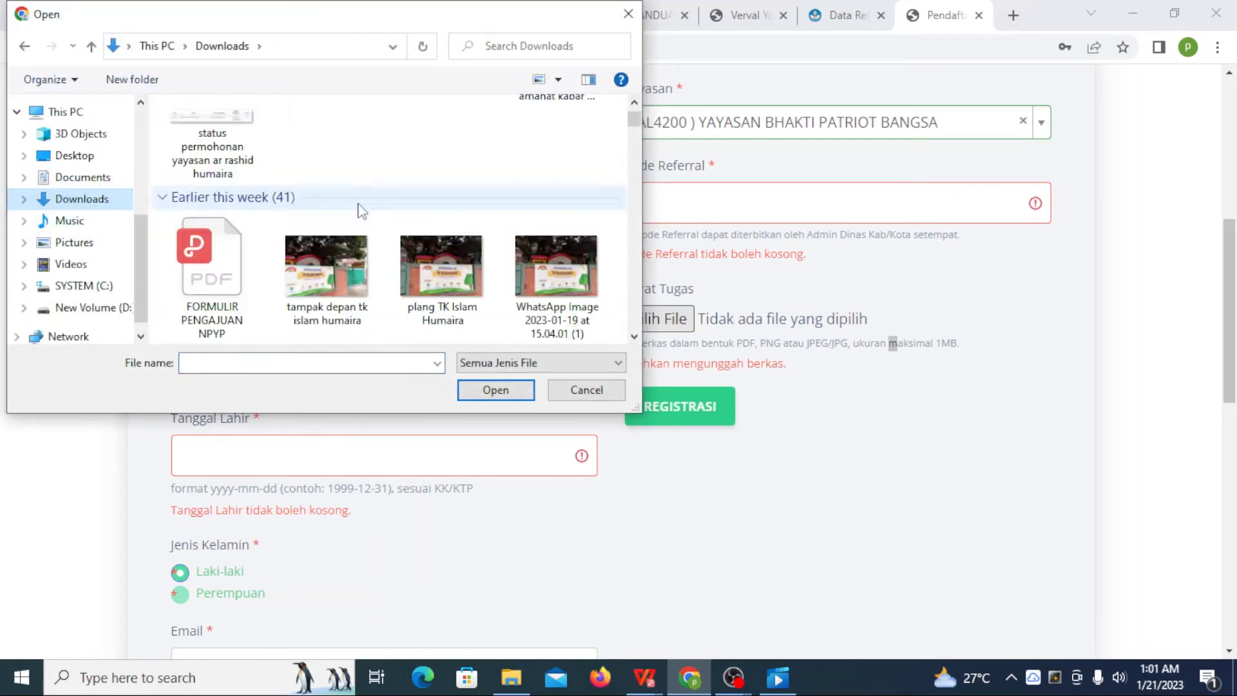
scroll(386, 206, "up", 2)
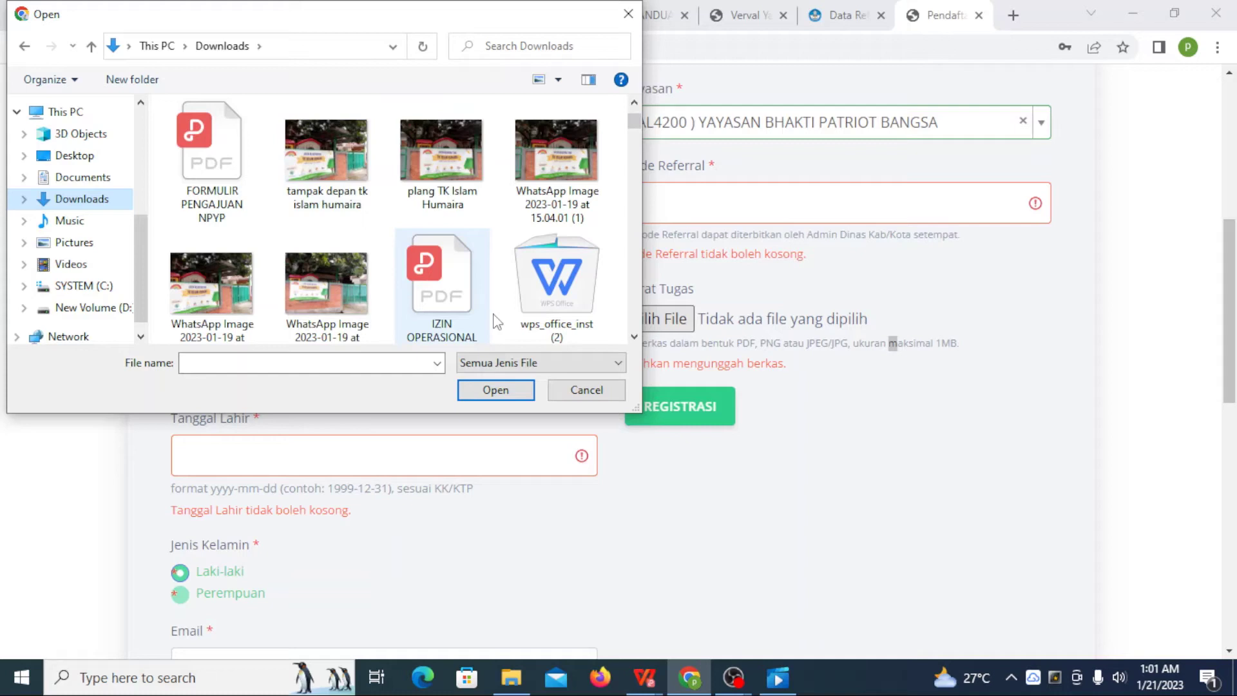
left_click(587, 390)
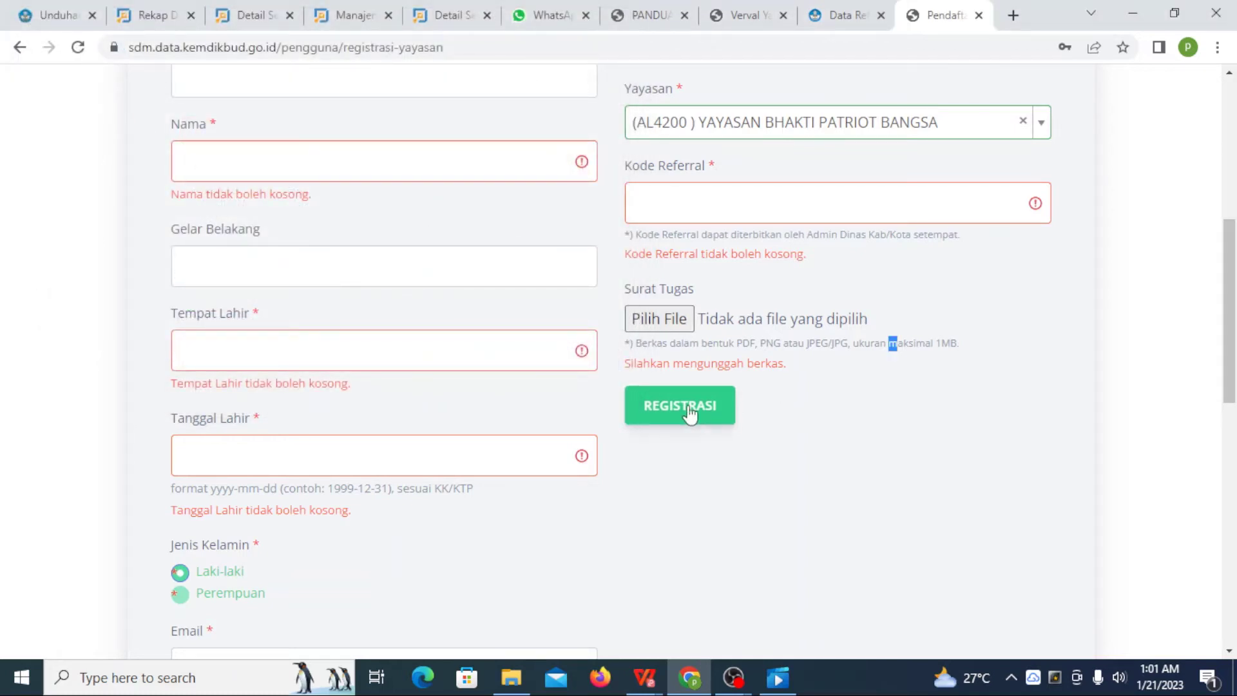
Step: Review the registration form's biodata, contact, password, Kode Referral and Surat Tugas fields and its Registrasi option
scroll(694, 413, "down", 1)
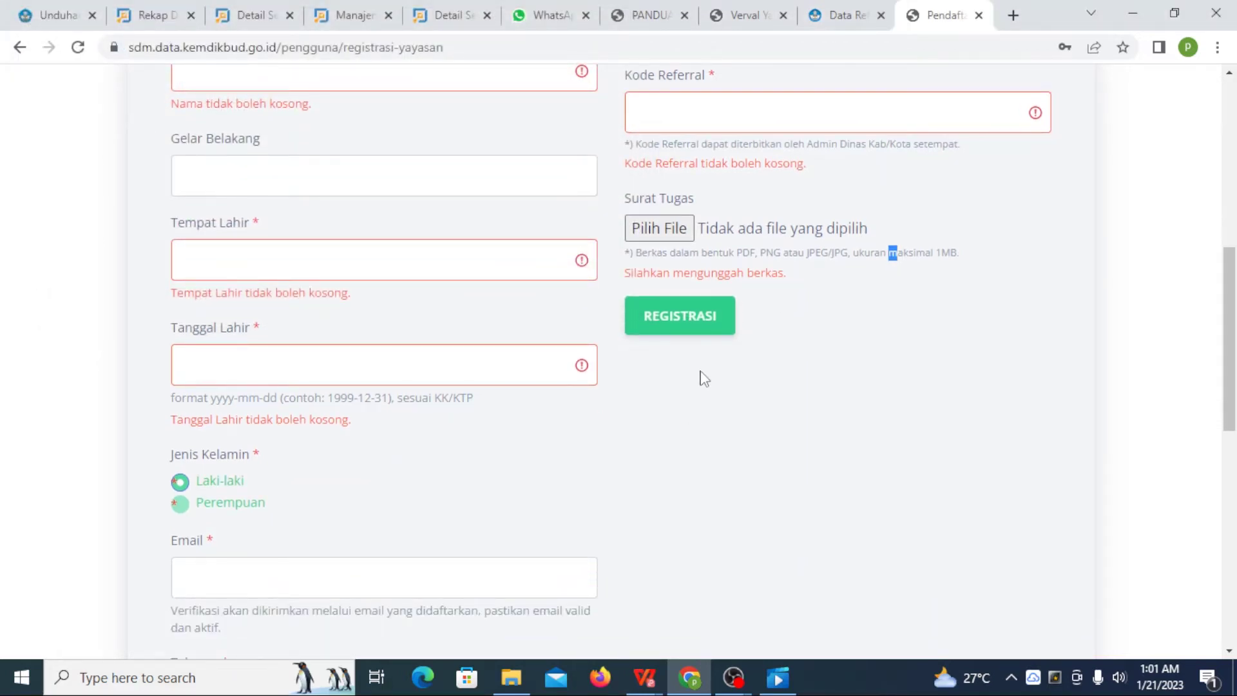
left_click(694, 322)
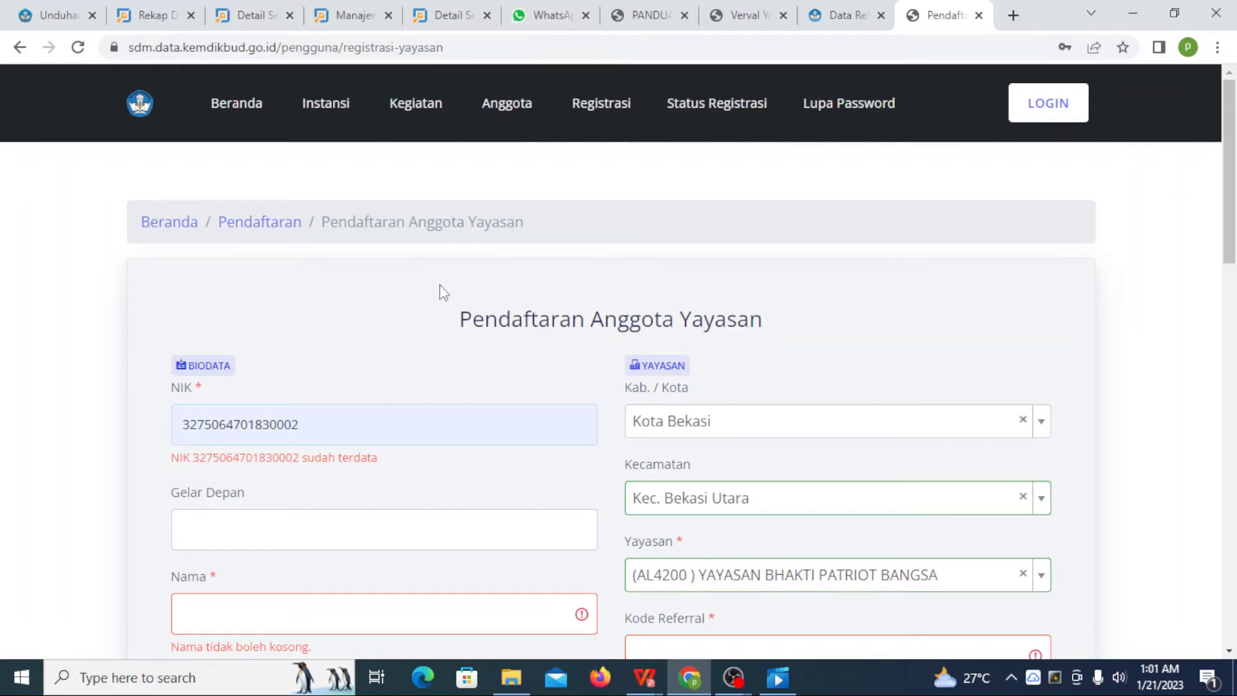
scroll(439, 288, "down", 10)
scroll(275, 349, "down", 3)
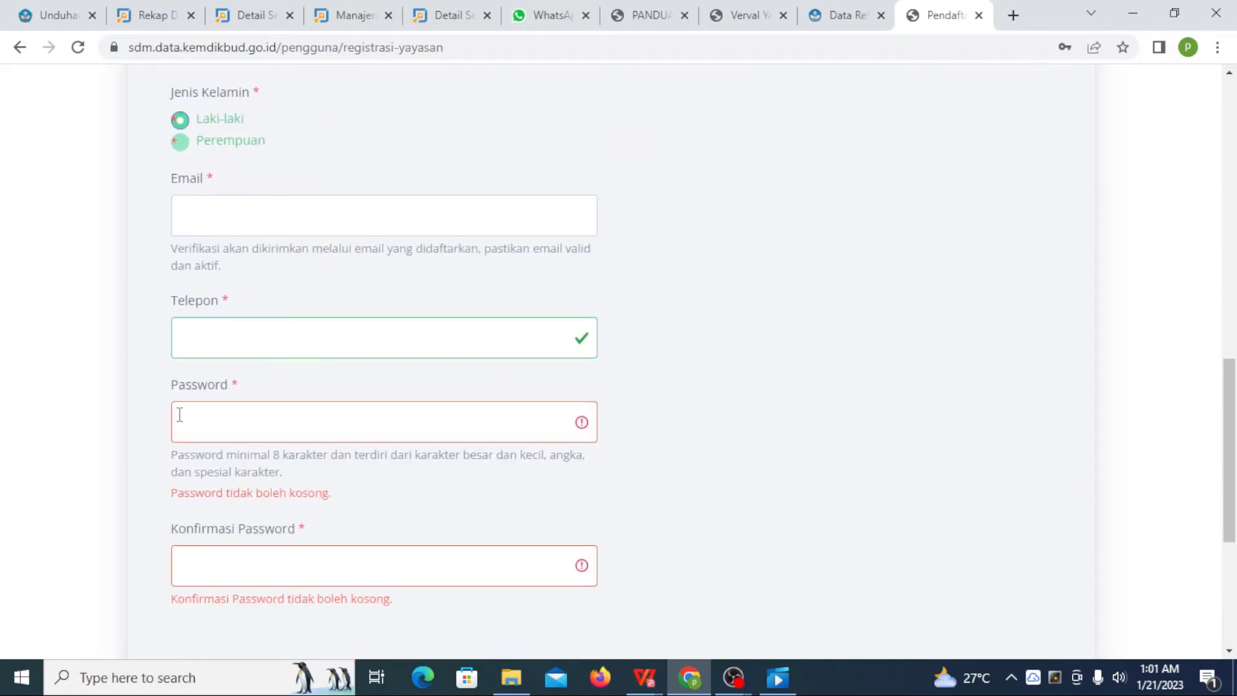
scroll(323, 492, "down", 1)
scroll(271, 433, "up", 3)
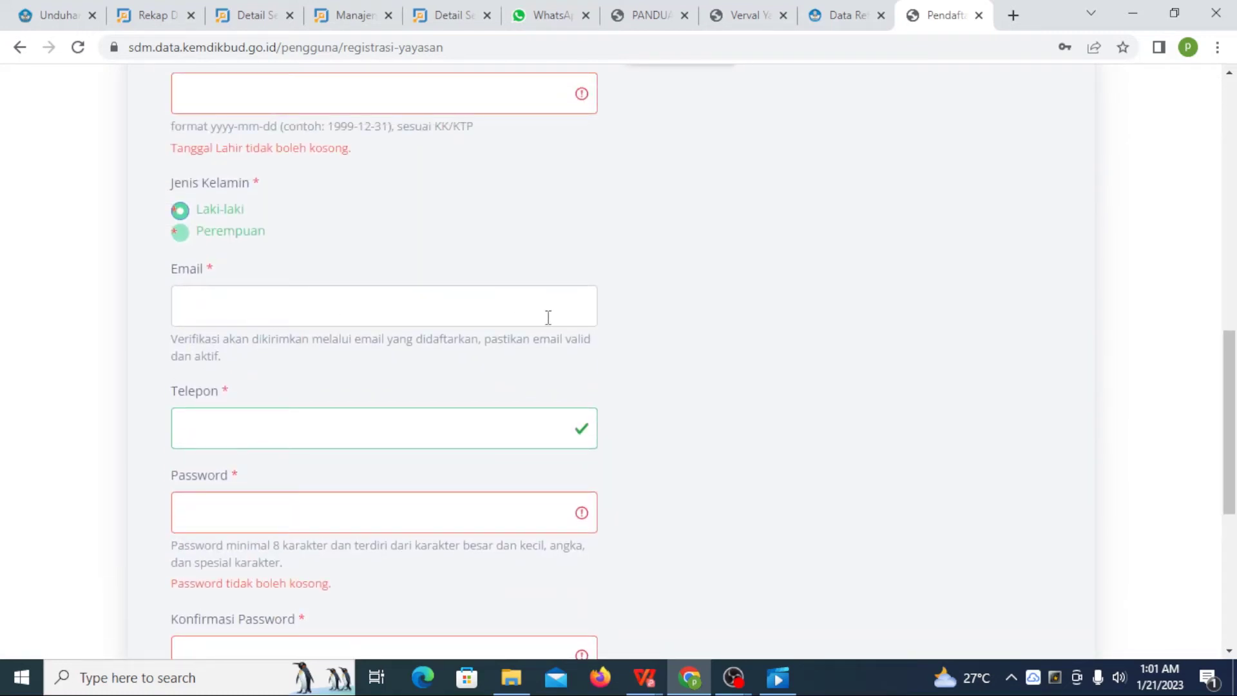
scroll(721, 309, "up", 5)
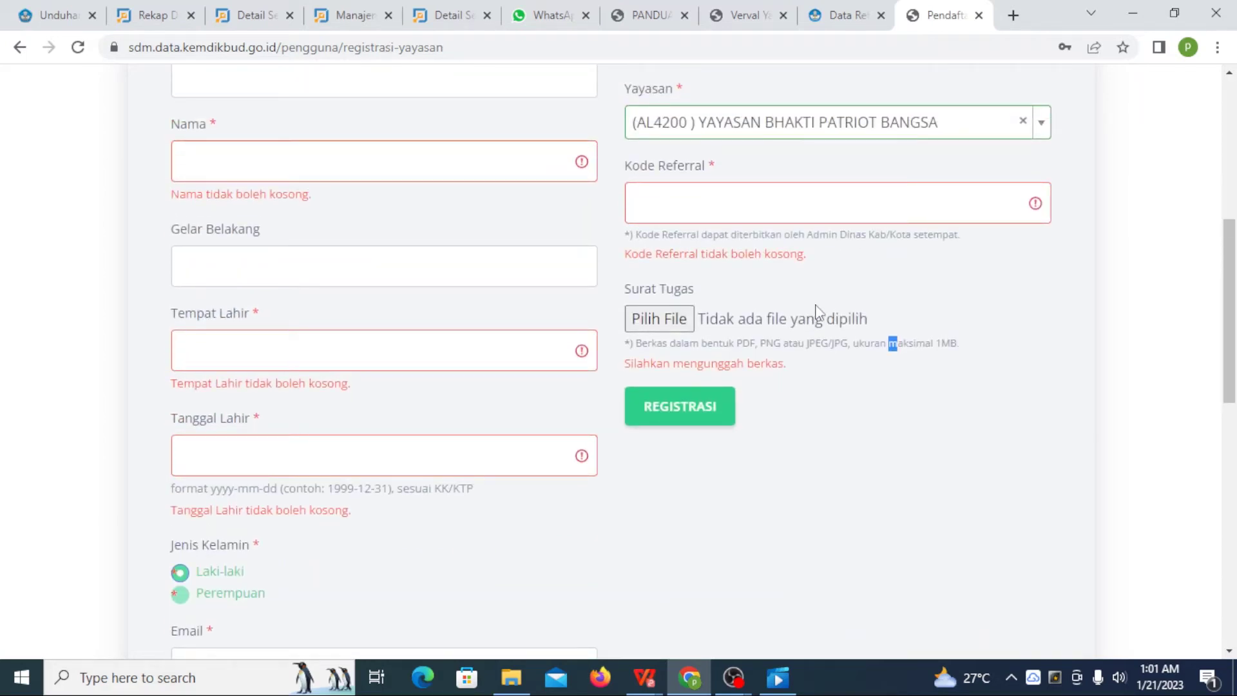
scroll(818, 312, "up", 1)
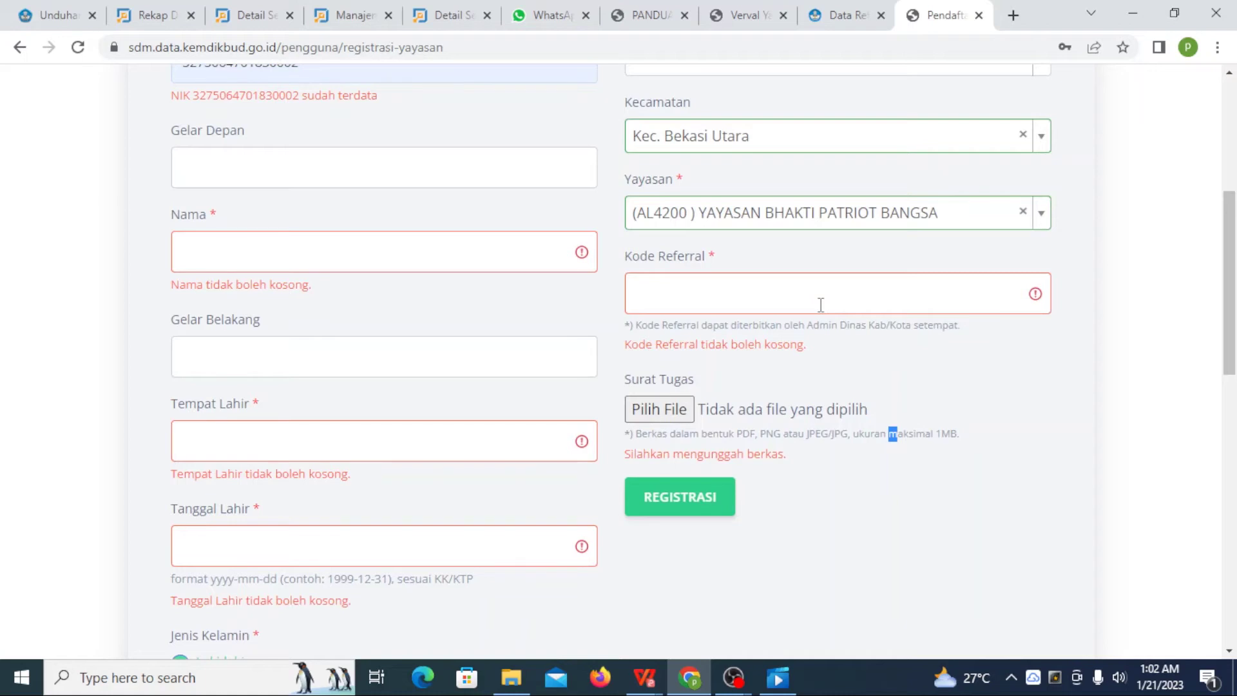
Step: Open the Status Registrasi page and fill in the email address used for registration
scroll(827, 304, "up", 4)
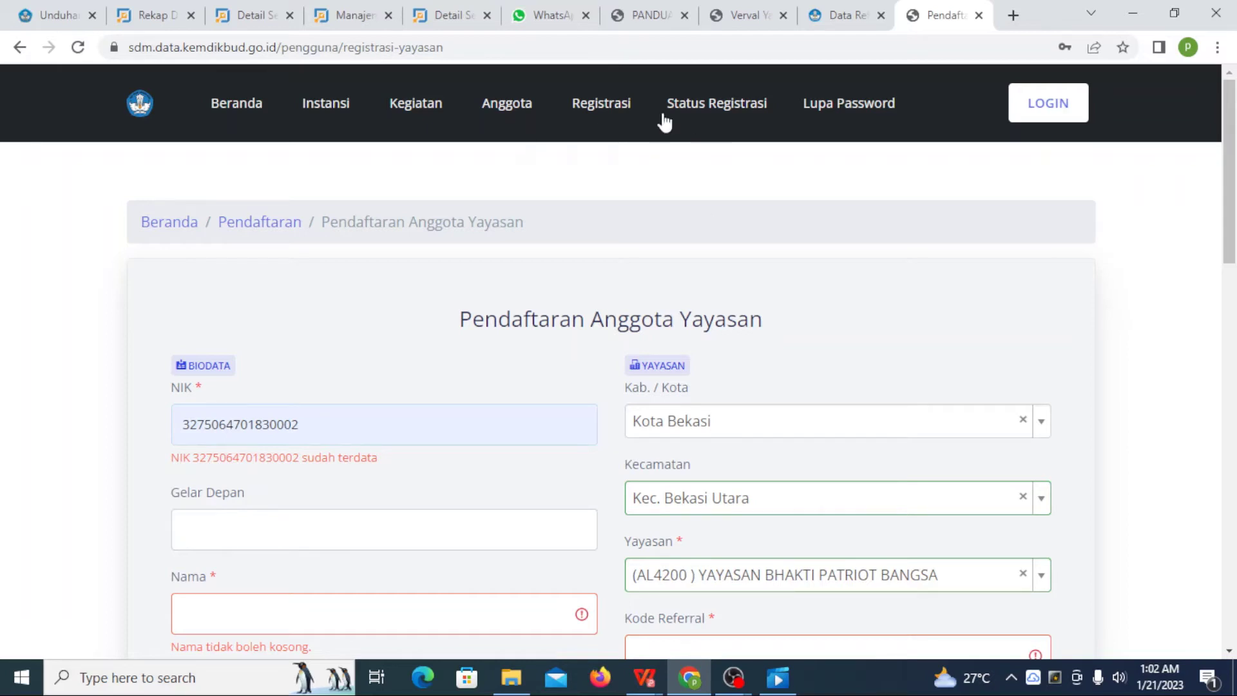
left_click(713, 105)
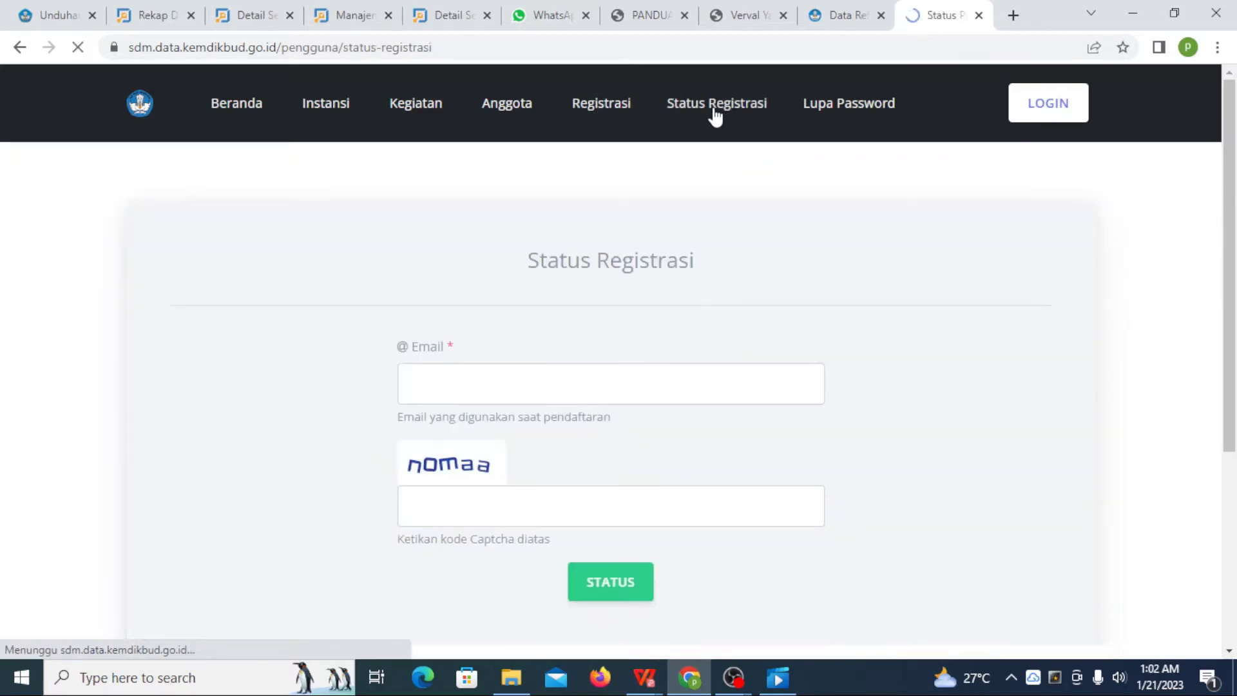
left_click(443, 391)
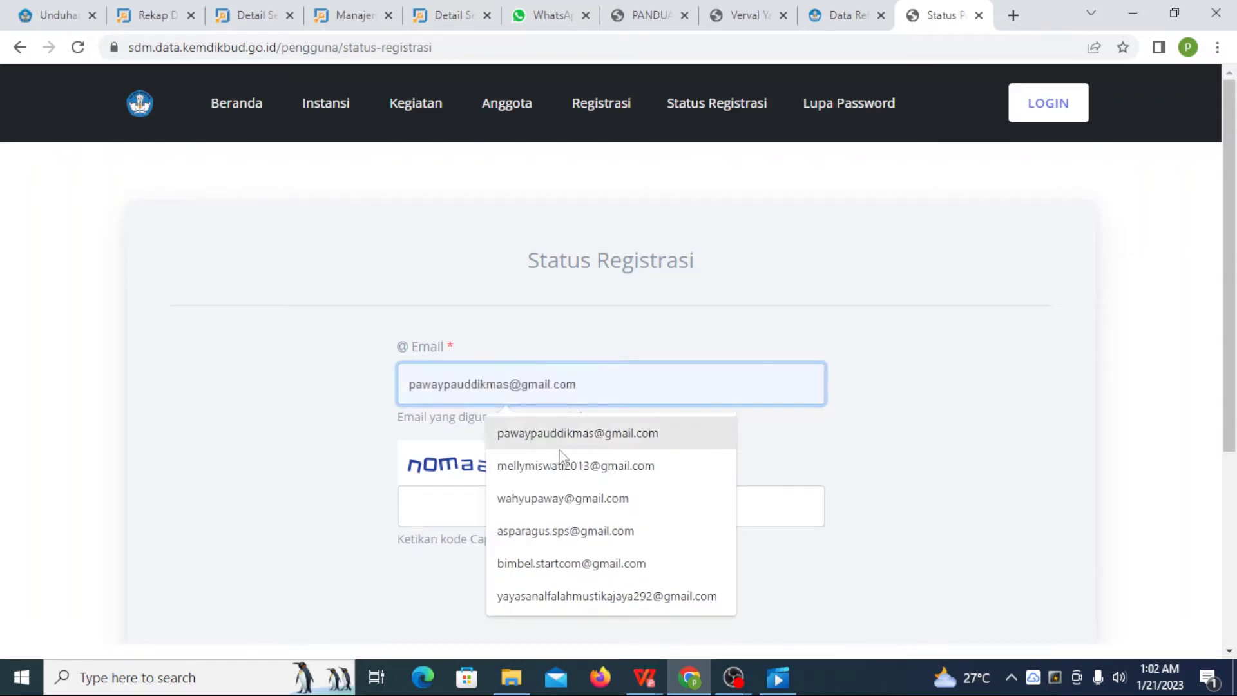
left_click(533, 498)
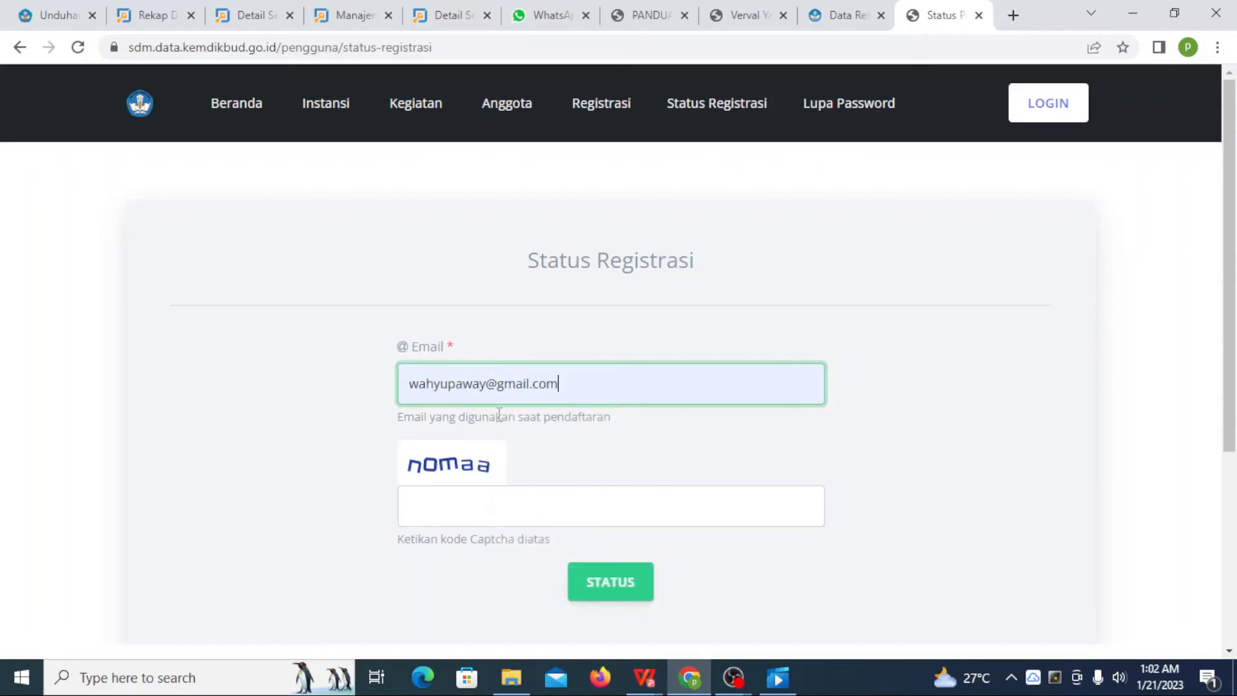
Step: Enter the displayed captcha code and request the account's registration status
scroll(477, 417, "down", 1)
left_click(475, 416)
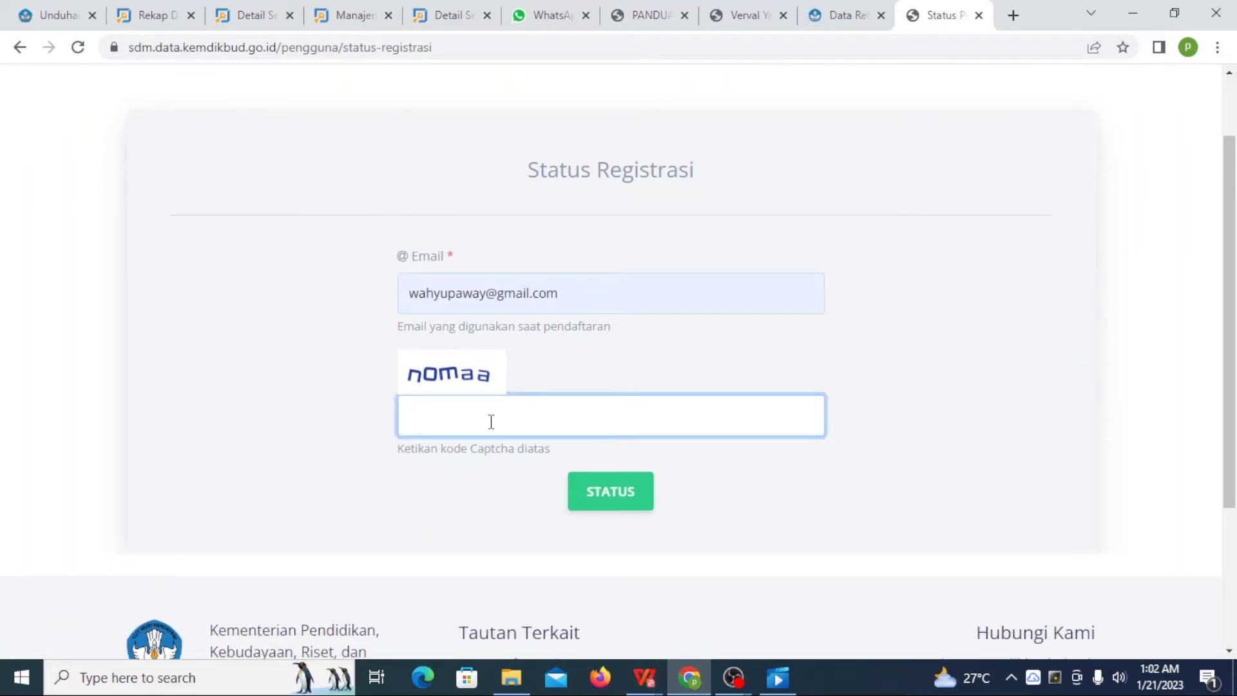
type("nomaa")
left_click(460, 484)
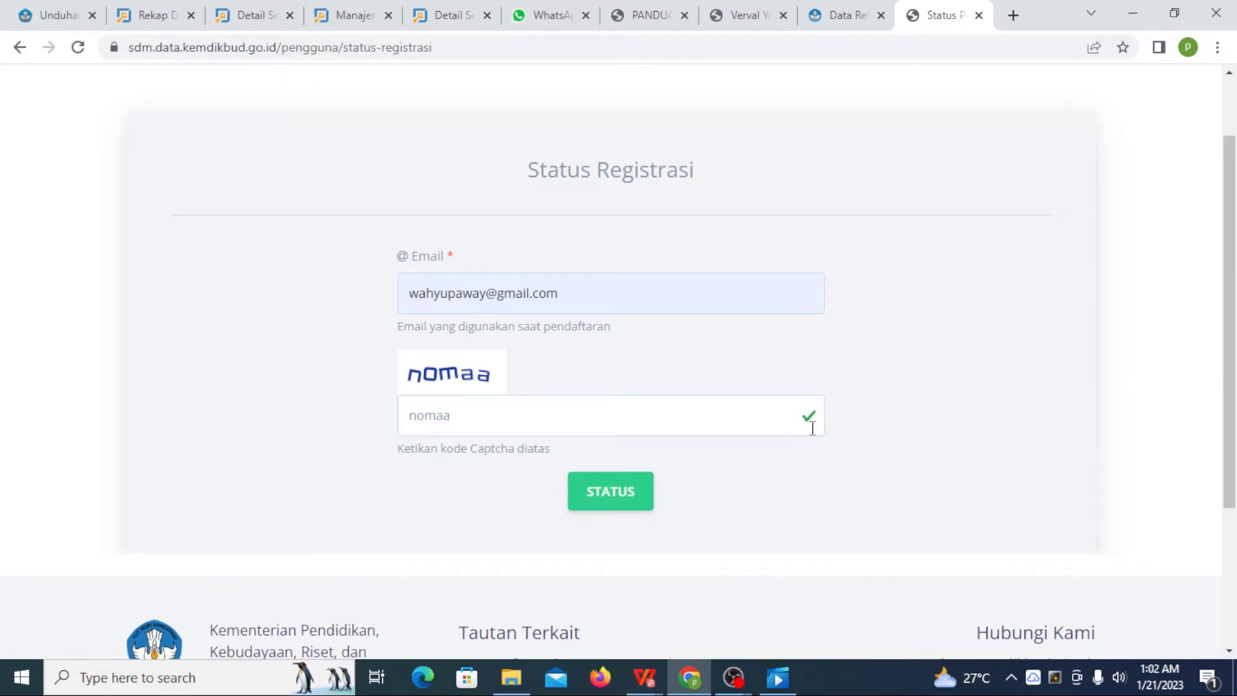
left_click(602, 498)
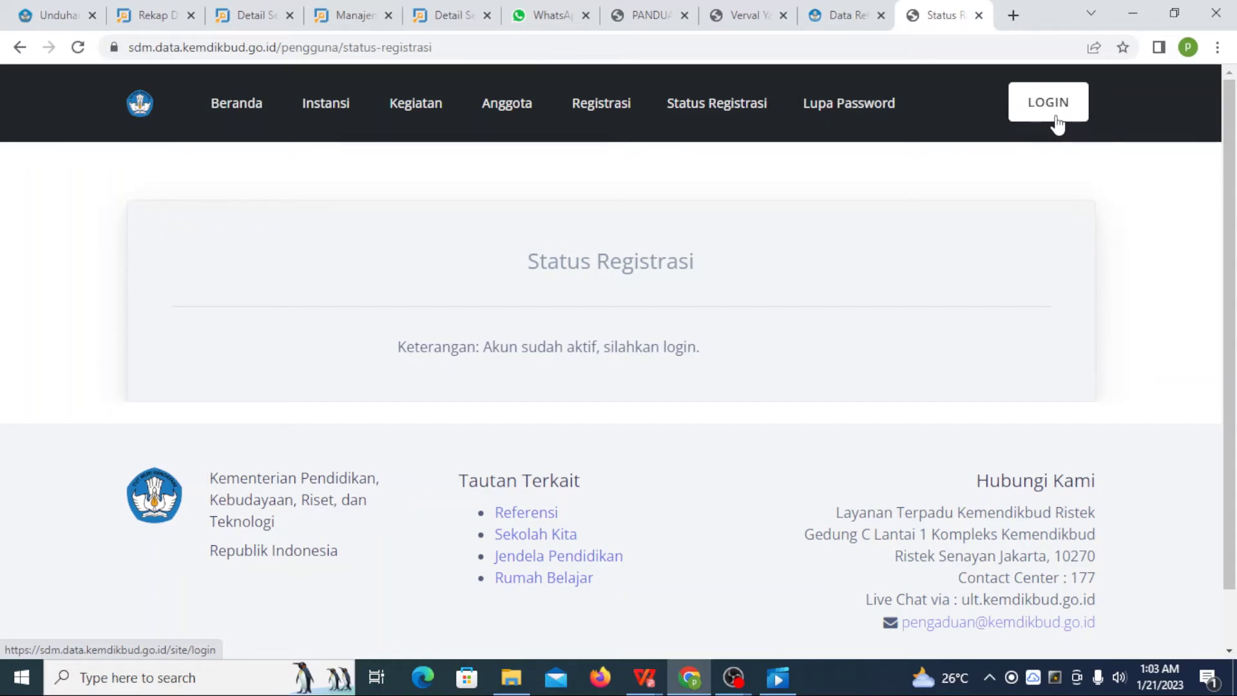
Step: Log in to the SDM site with the saved email and password, and dismiss the Info Pembaruan notice
mouse_move(593, 111)
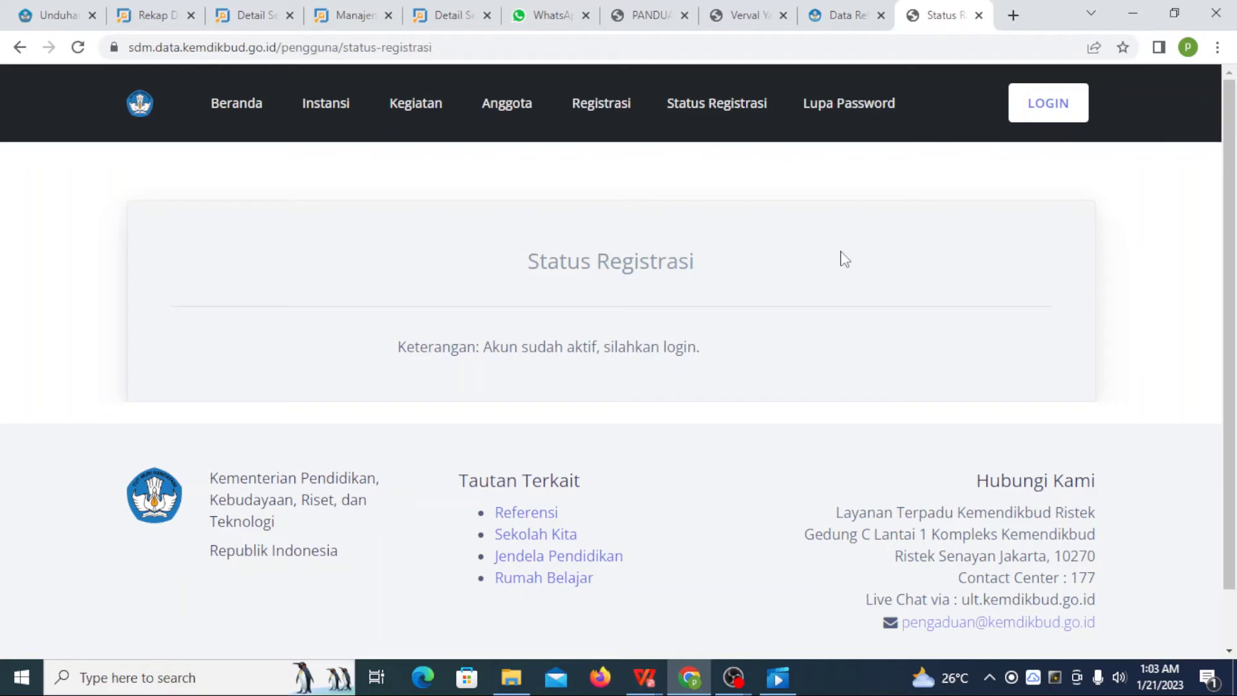
left_click(1049, 123)
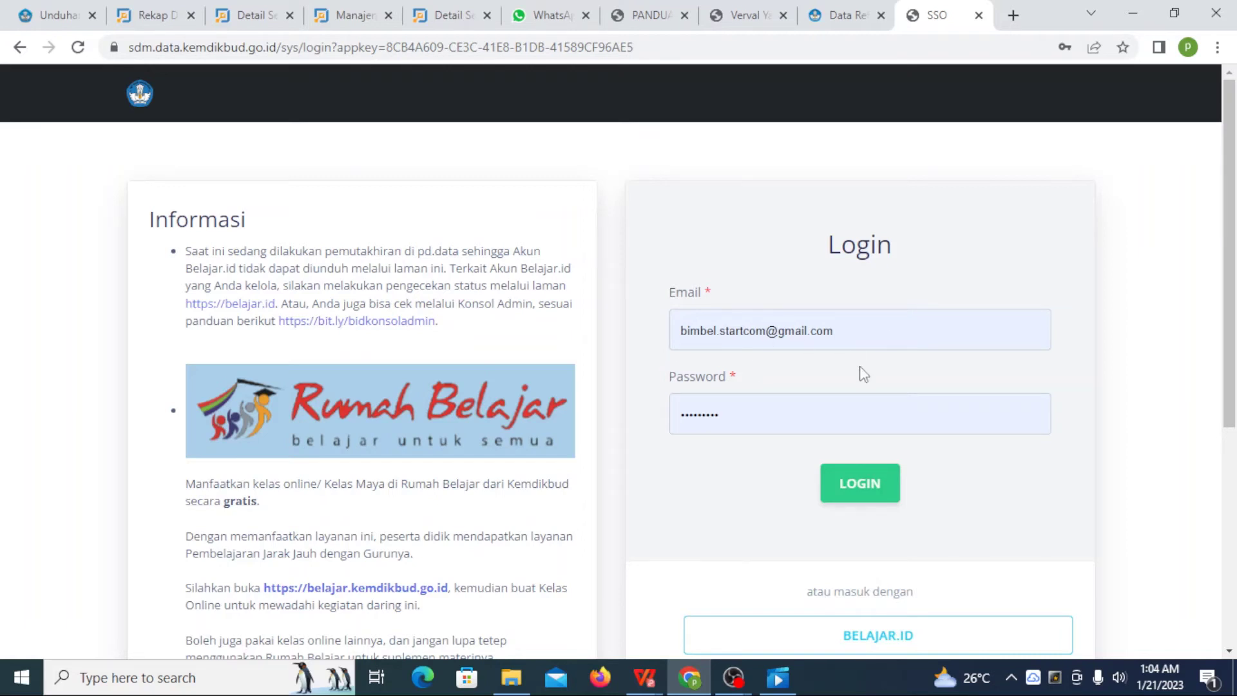
scroll(838, 495, "down", 2)
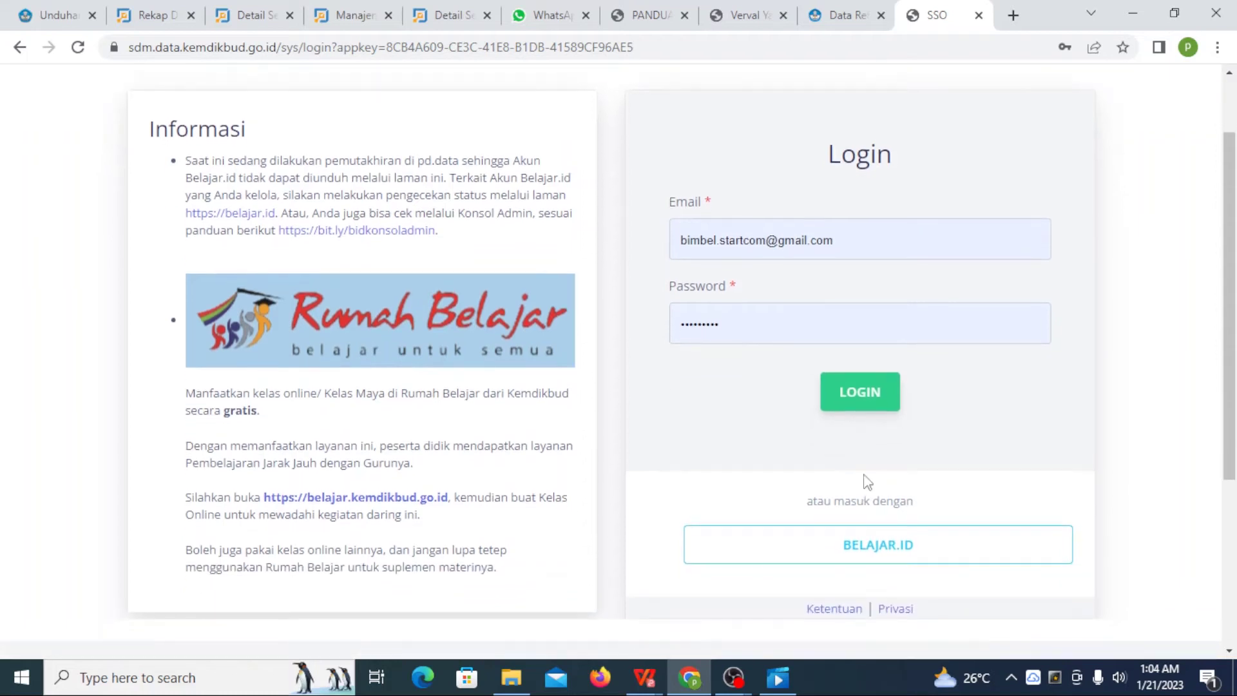
left_click(879, 386)
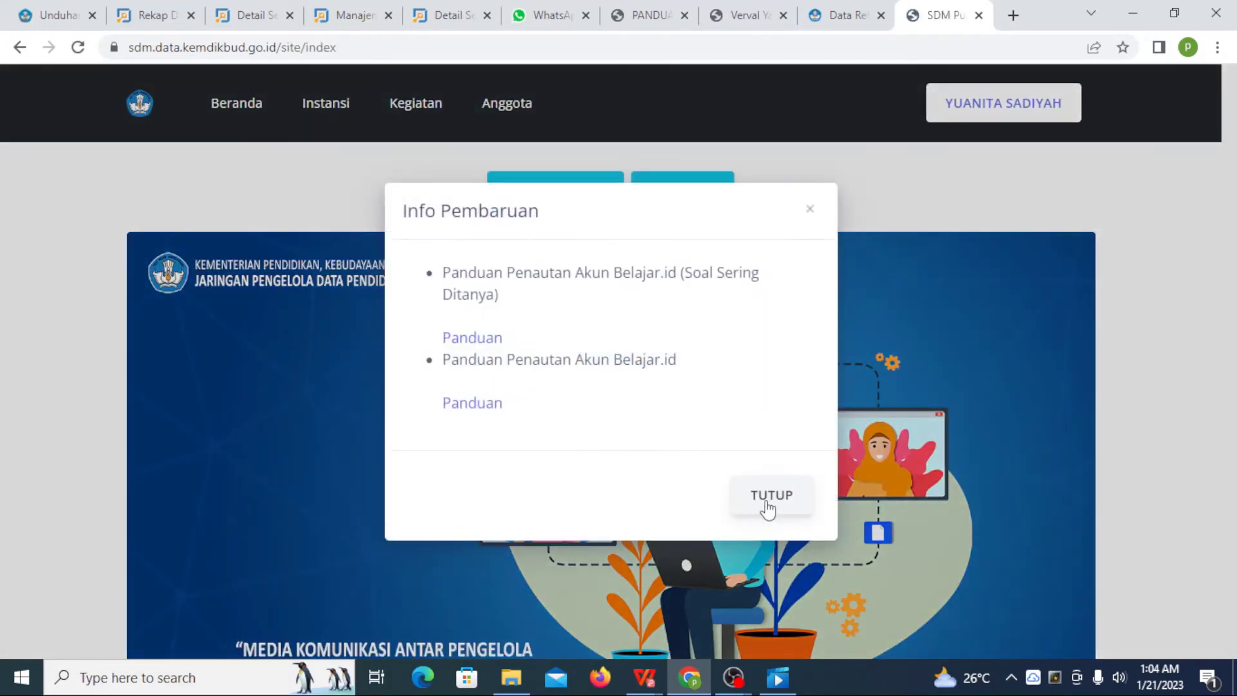
left_click(768, 508)
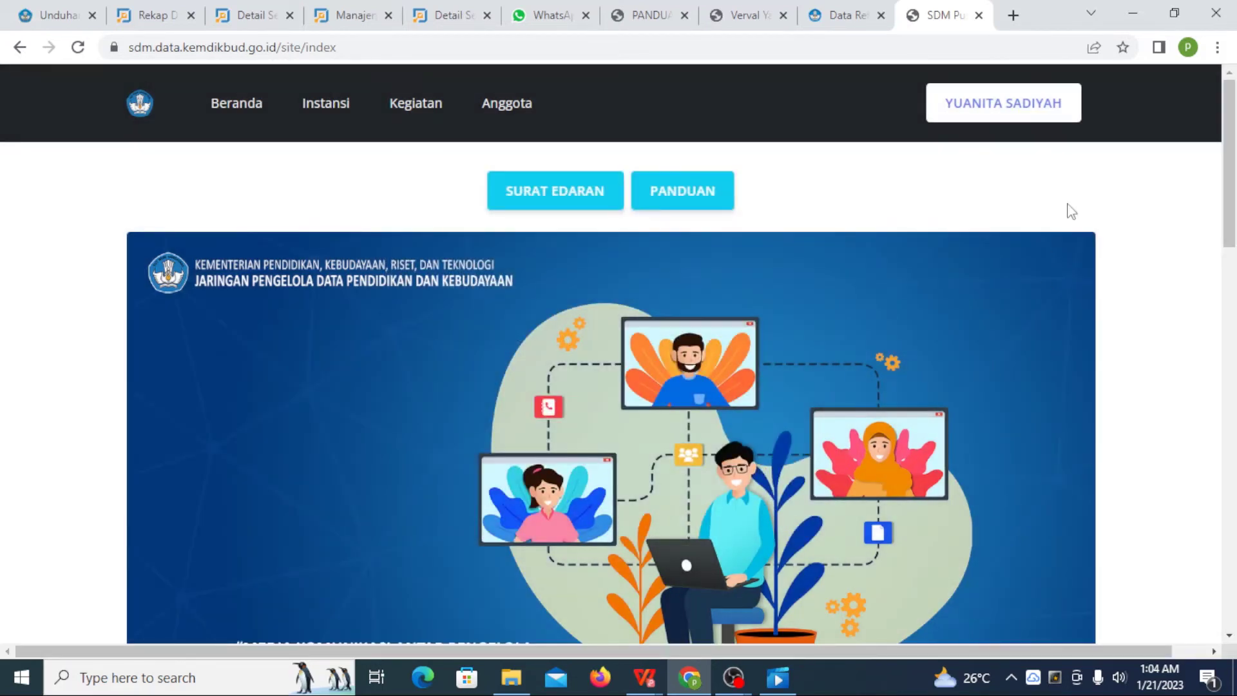
Step: Open the account's Profil page and review the personal details, Surat Tugas entry and Aktivitas Login list
left_click(1015, 119)
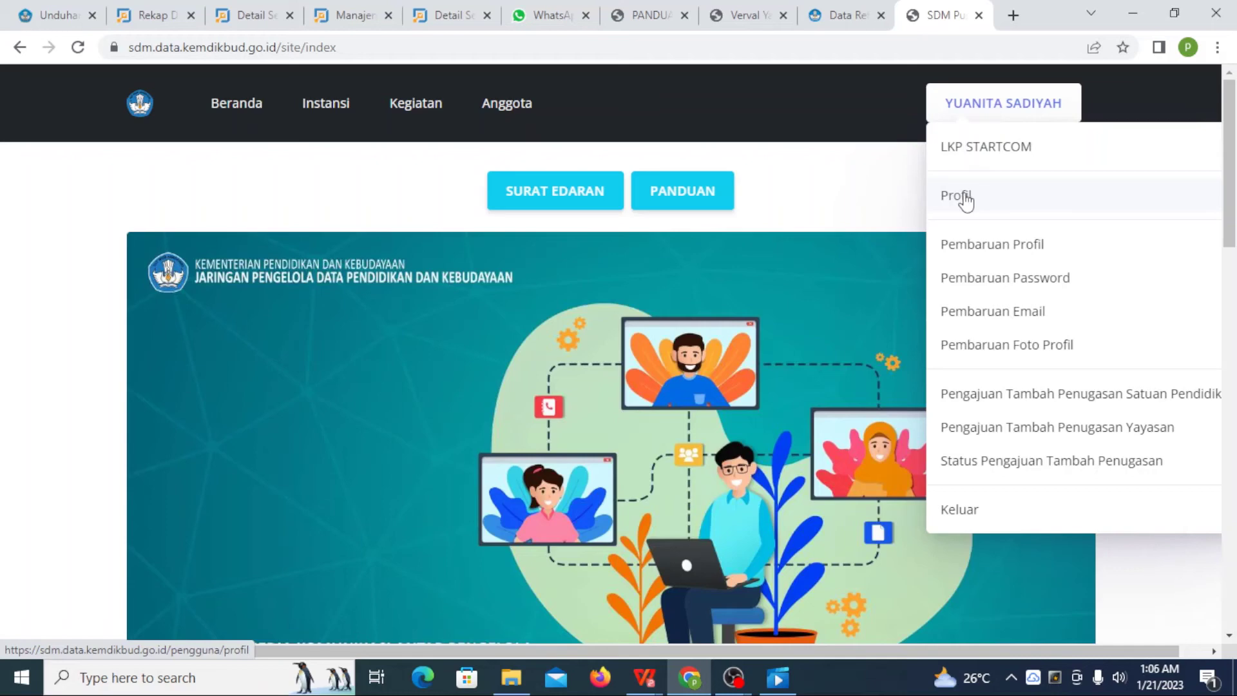
left_click(964, 200)
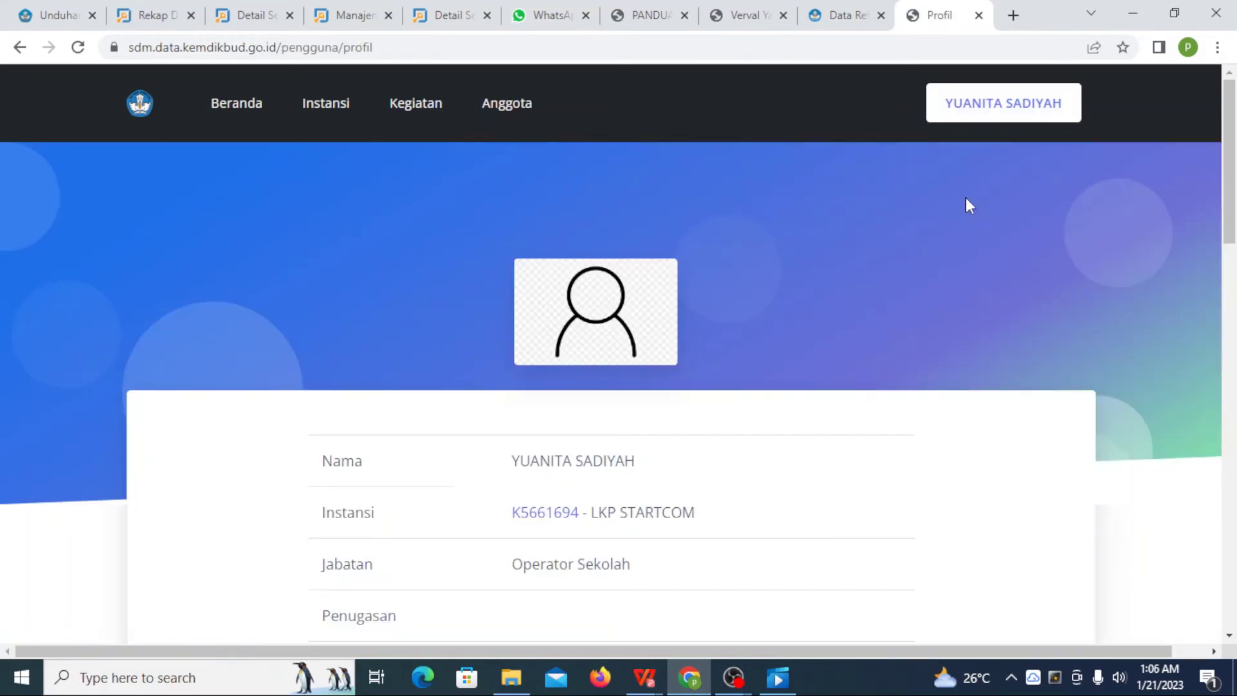
scroll(970, 203, "down", 3)
scroll(977, 209, "down", 3)
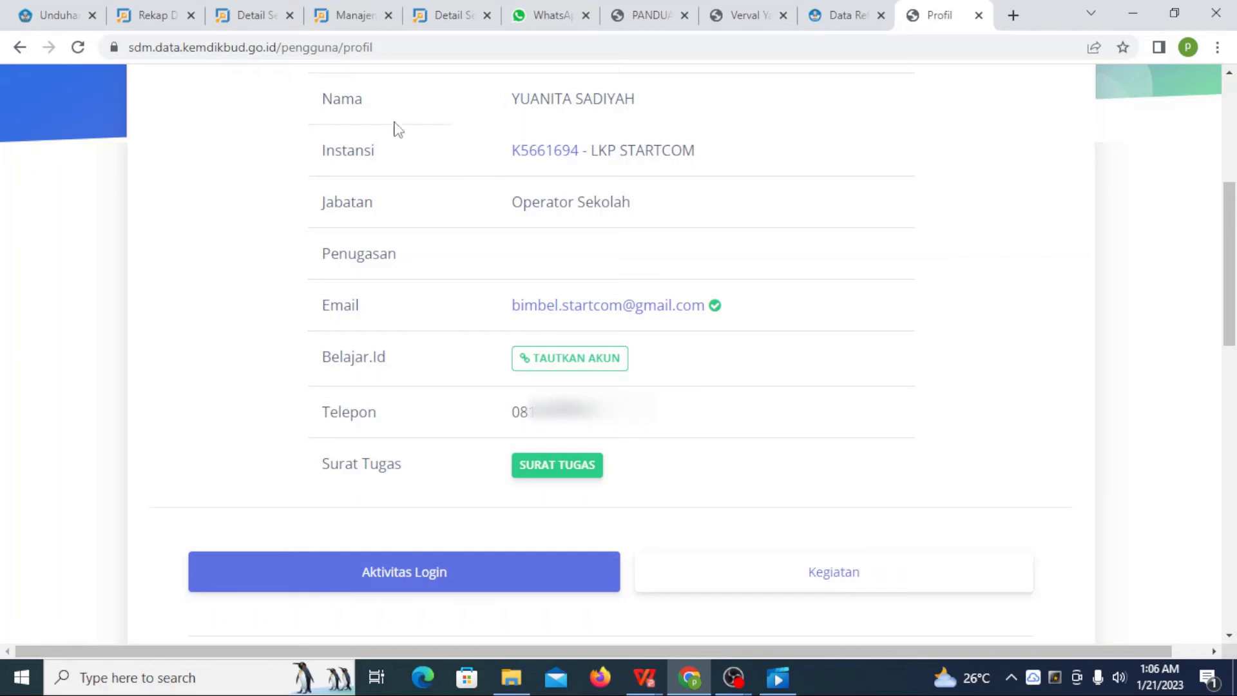
scroll(666, 115, "down", 2)
scroll(668, 116, "up", 2)
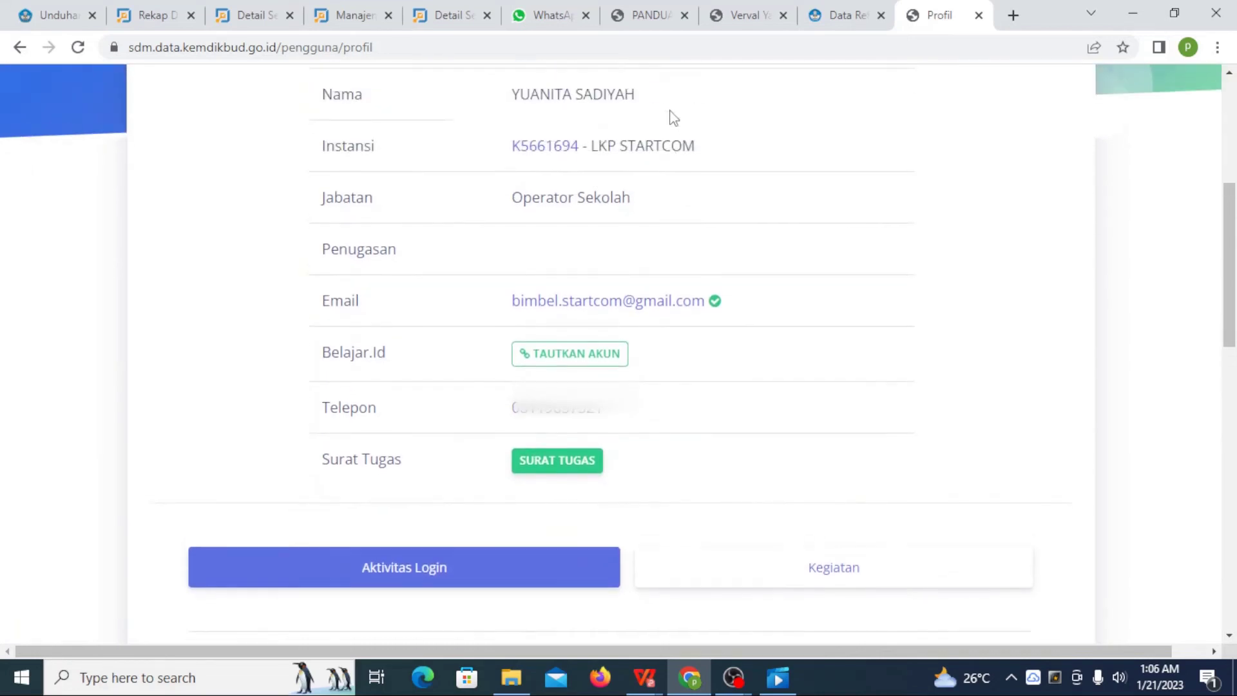
scroll(709, 167, "down", 2)
scroll(712, 169, "down", 1)
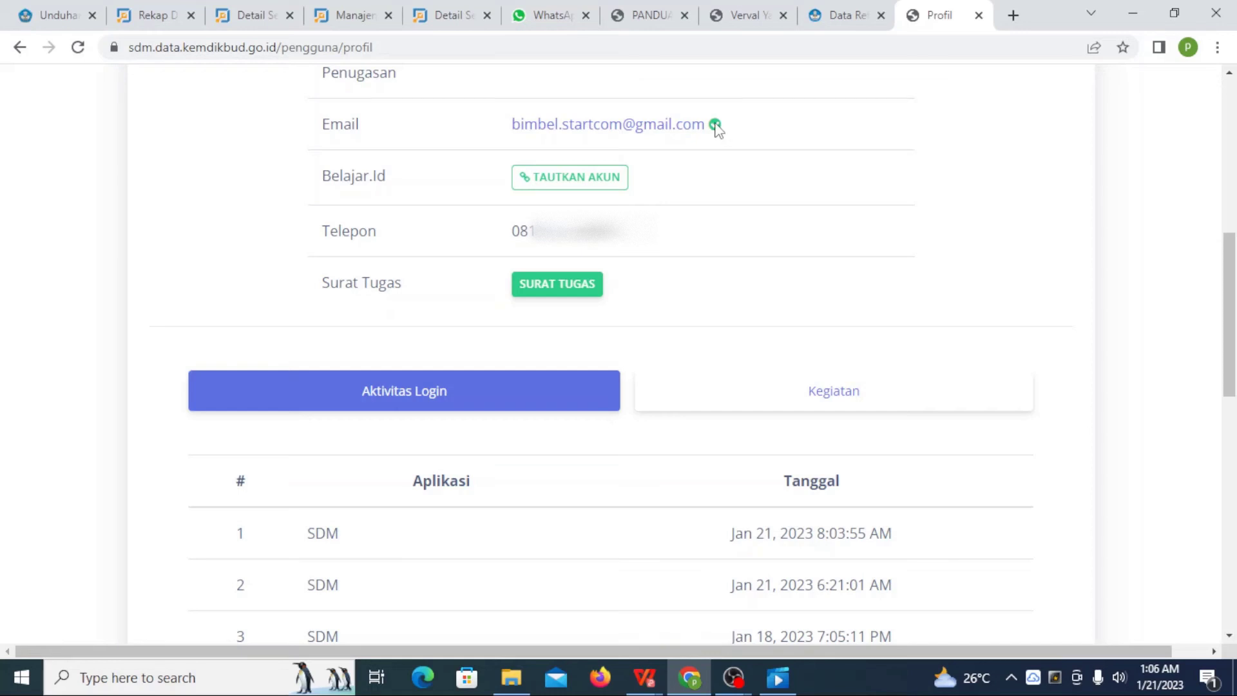
mouse_move(716, 126)
scroll(709, 178, "down", 3)
scroll(726, 182, "up", 10)
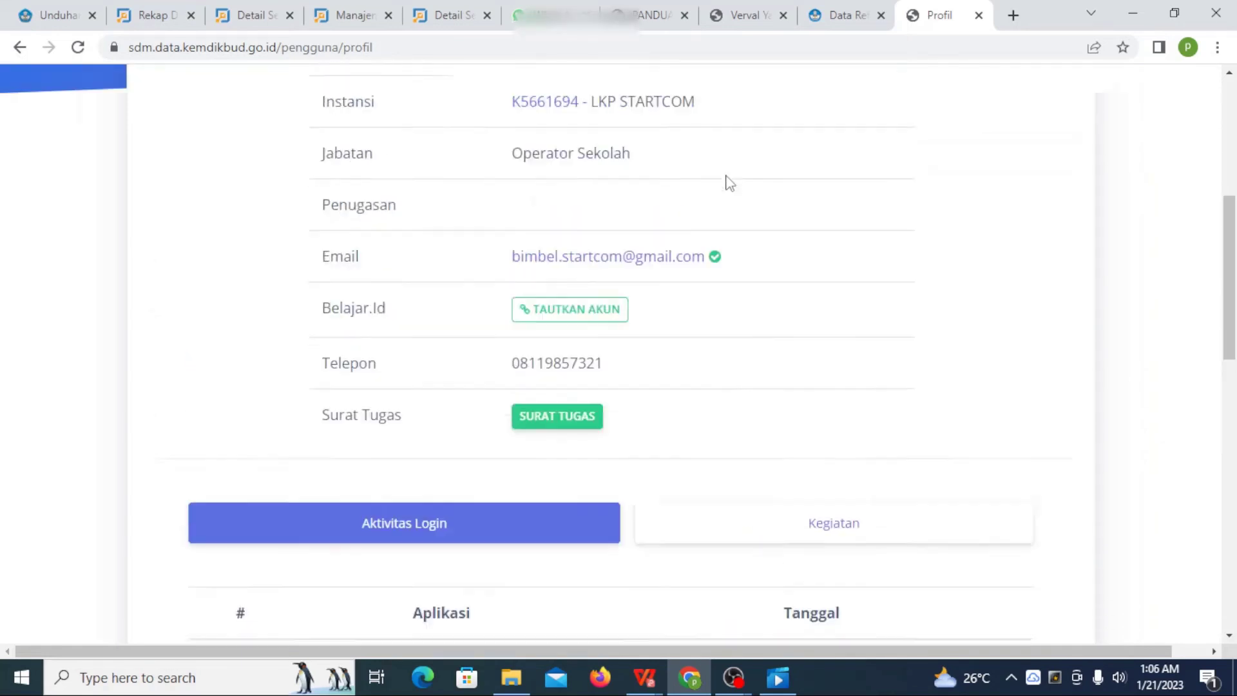
scroll(657, 425, "down", 1)
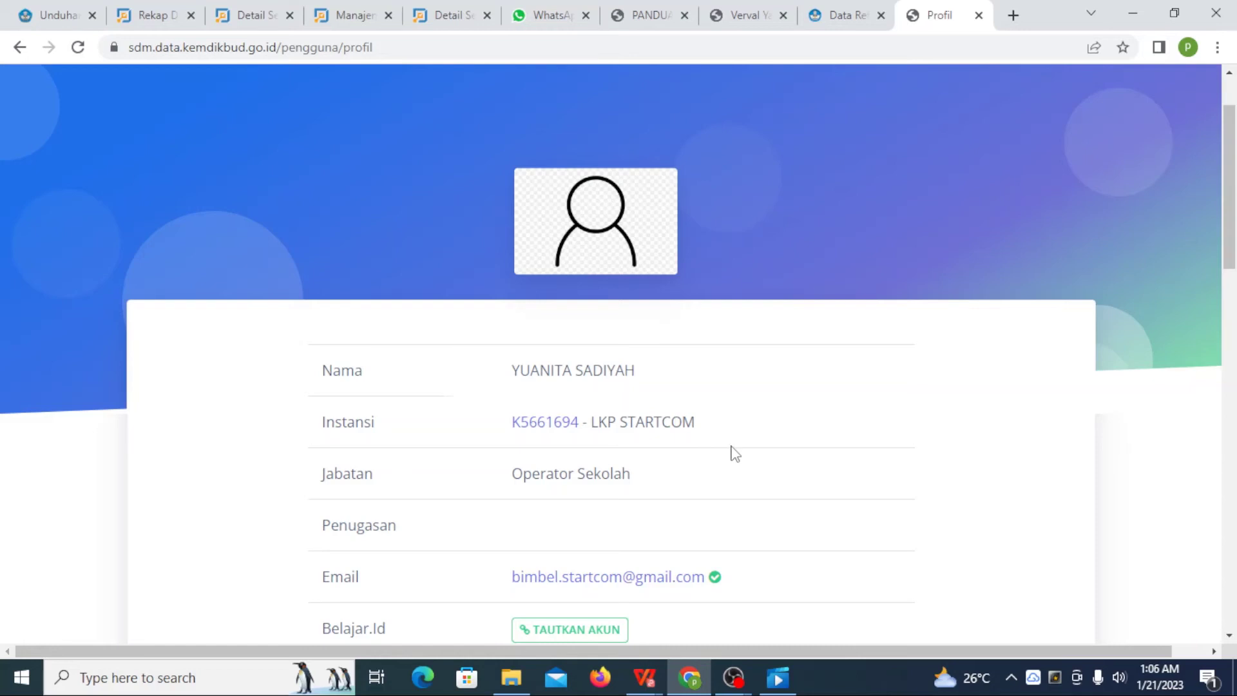
Step: Open the Pembaruan Profil form and review its identity, title, birth, gender and telephone fields through to the save option
scroll(738, 448, "up", 1)
left_click(989, 109)
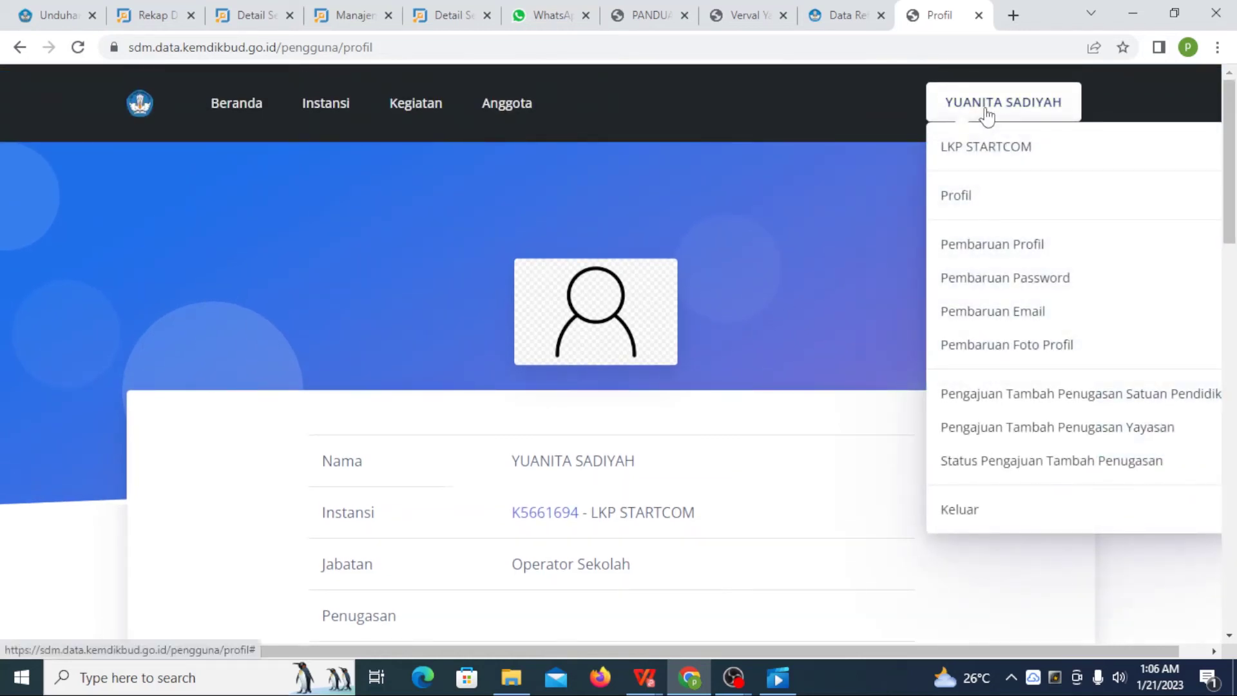
left_click(992, 253)
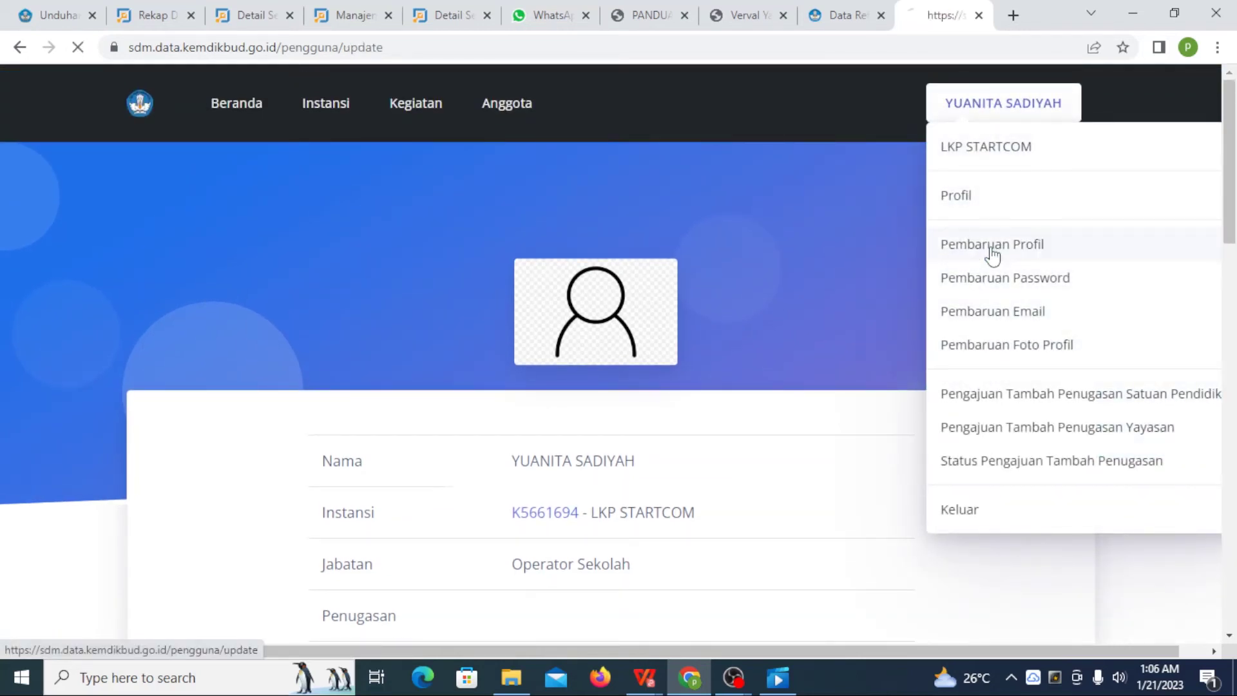
scroll(989, 256, "down", 1)
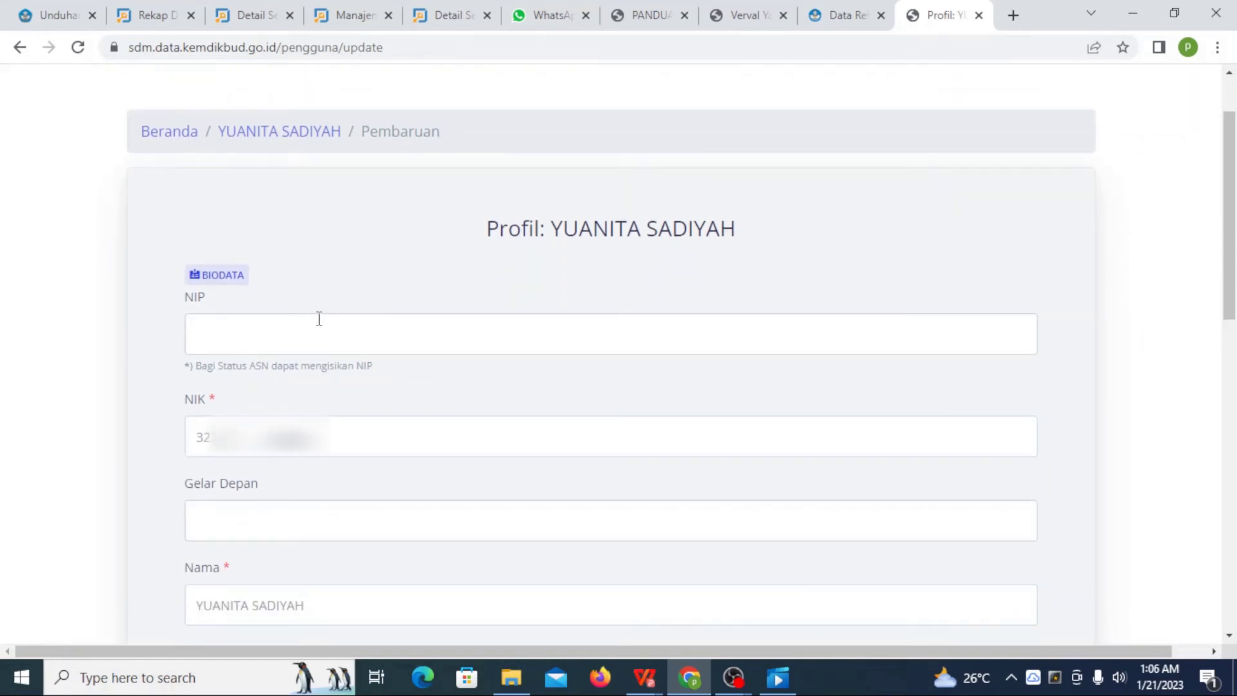
scroll(455, 323, "down", 1)
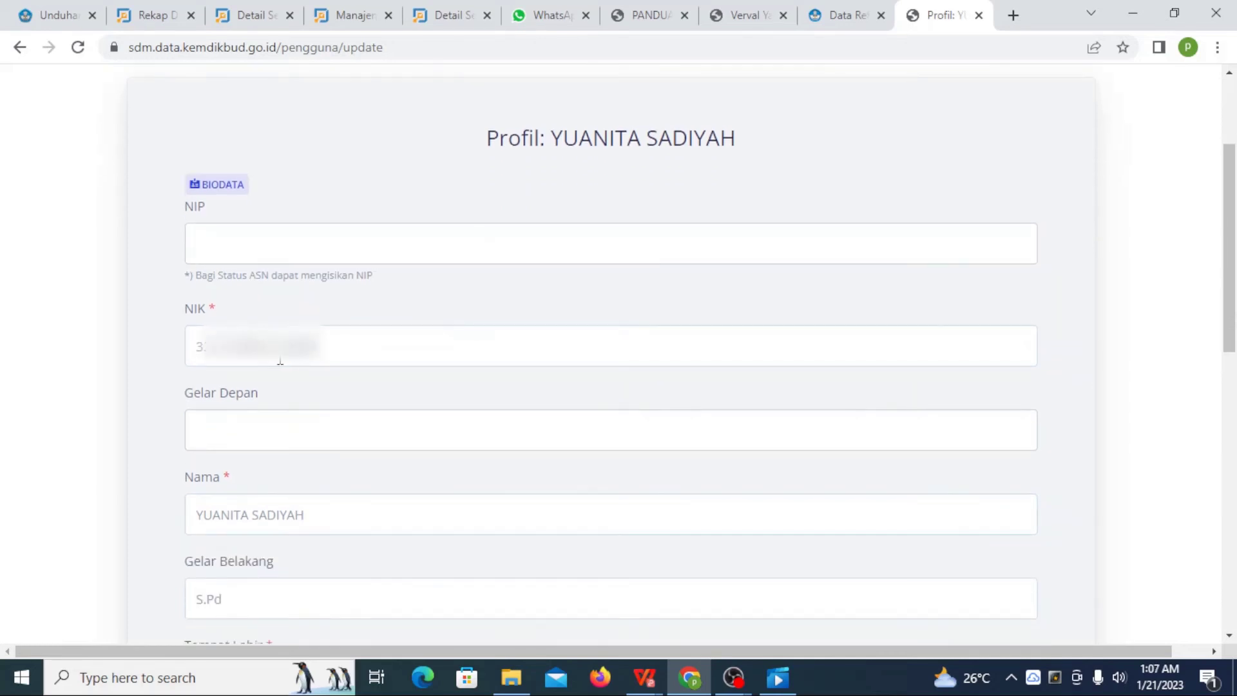
scroll(249, 350, "down", 2)
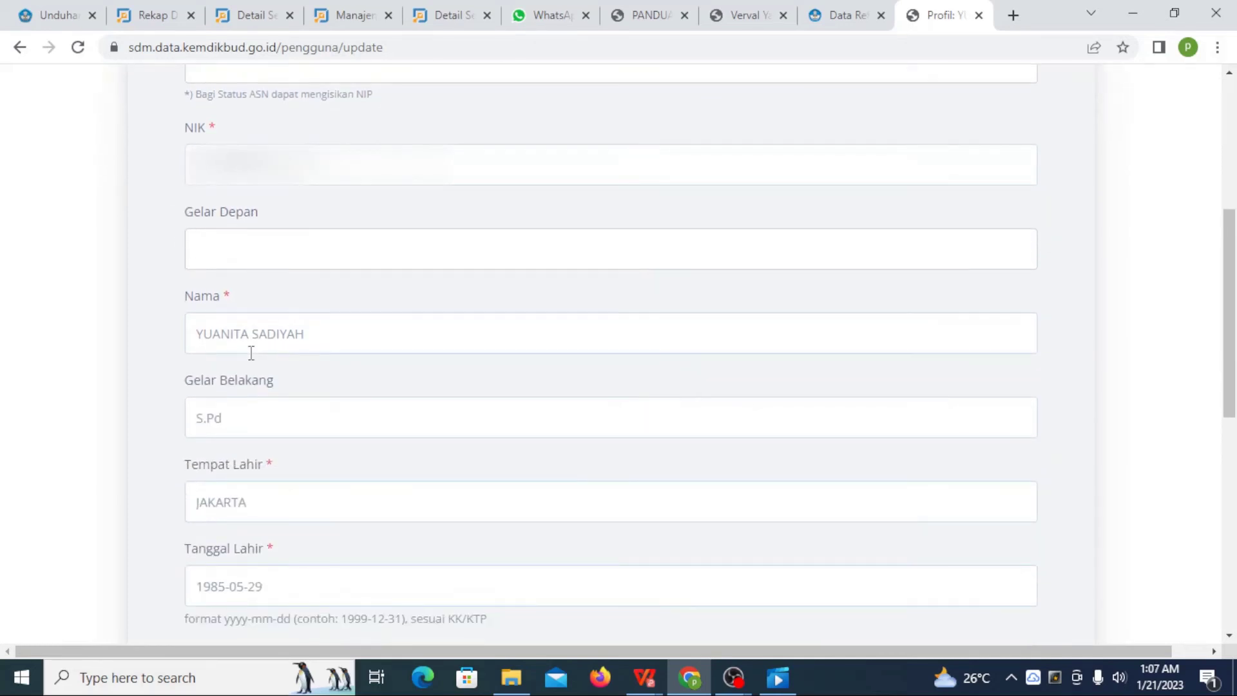
left_click_drag(348, 342, 257, 384)
scroll(293, 354, "down", 3)
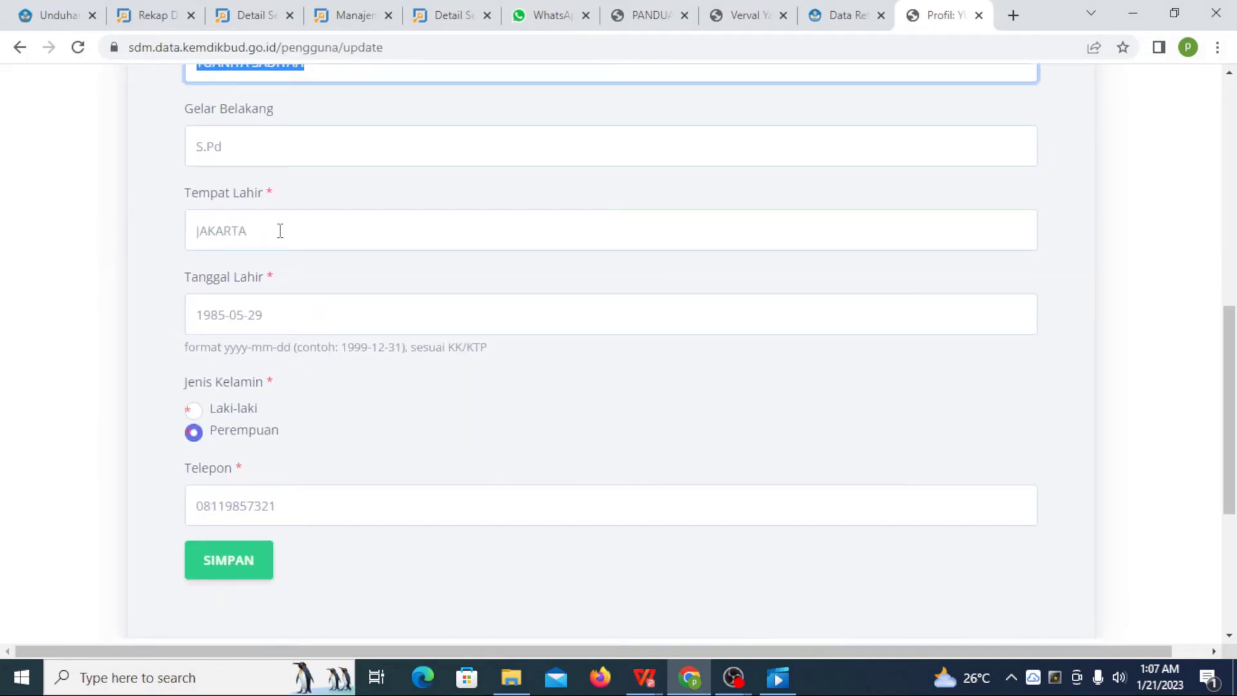
scroll(290, 332, "down", 1)
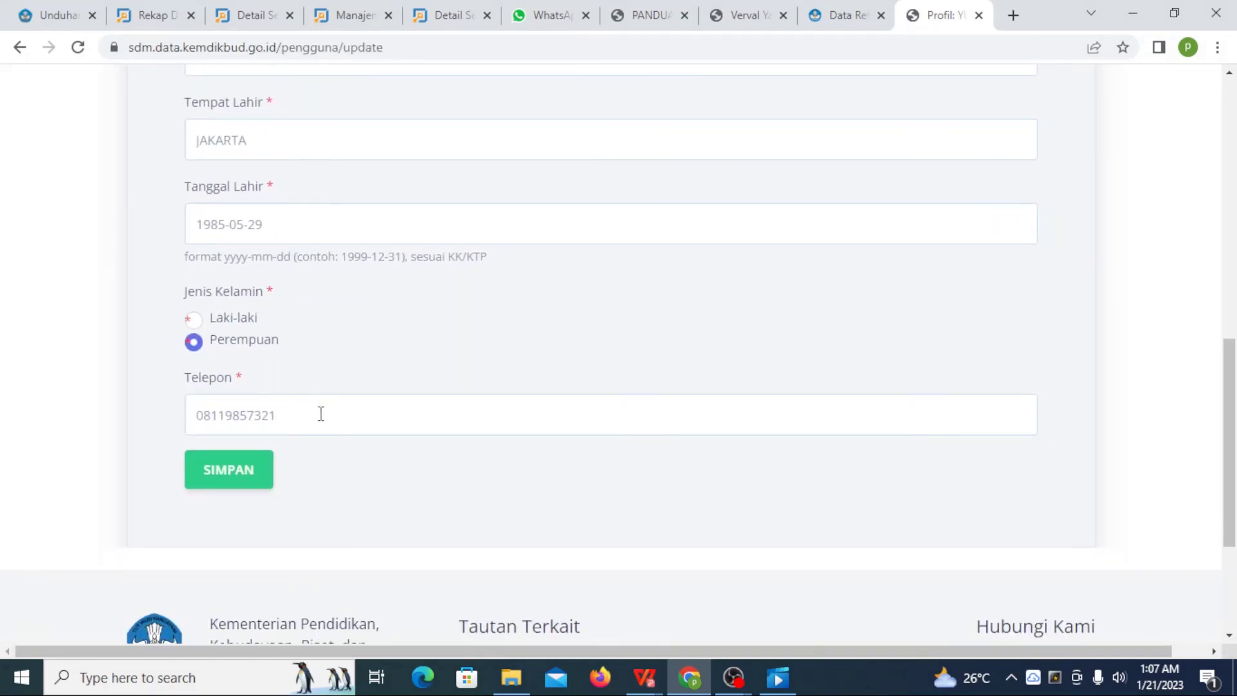
left_click(260, 466)
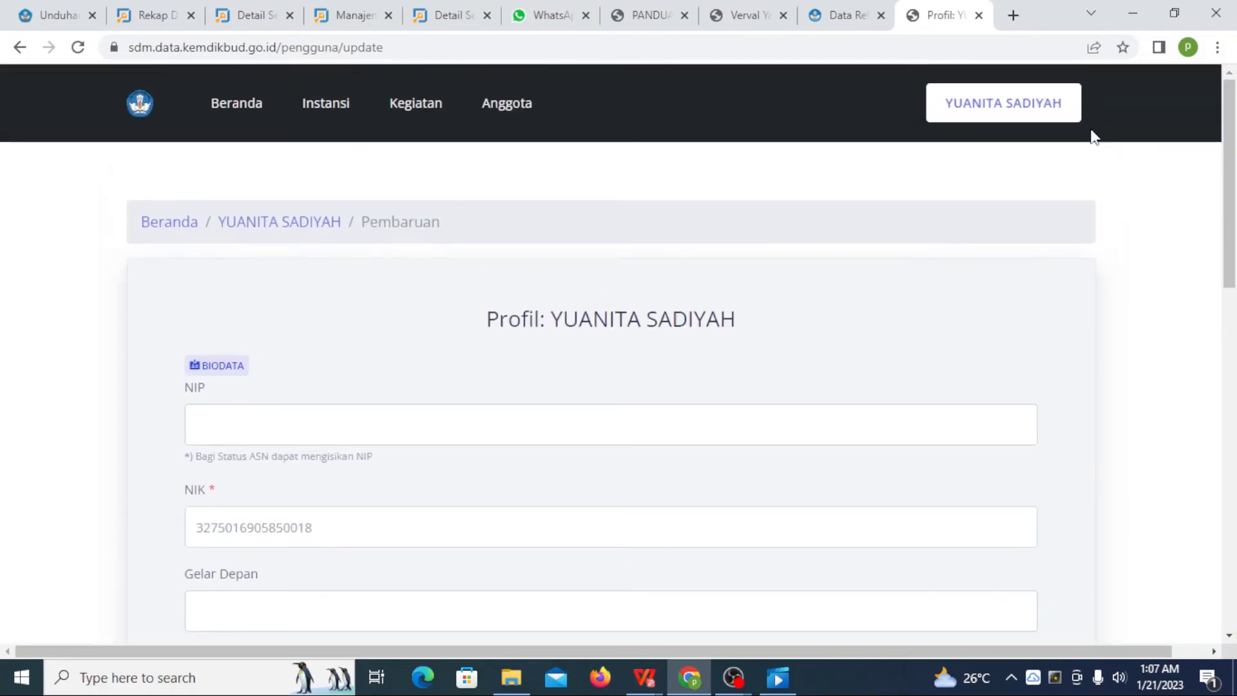
Step: Review the old, new and confirmation password fields on the Pembaruan Password form, and open the Pembaruan Email form
left_click(1018, 109)
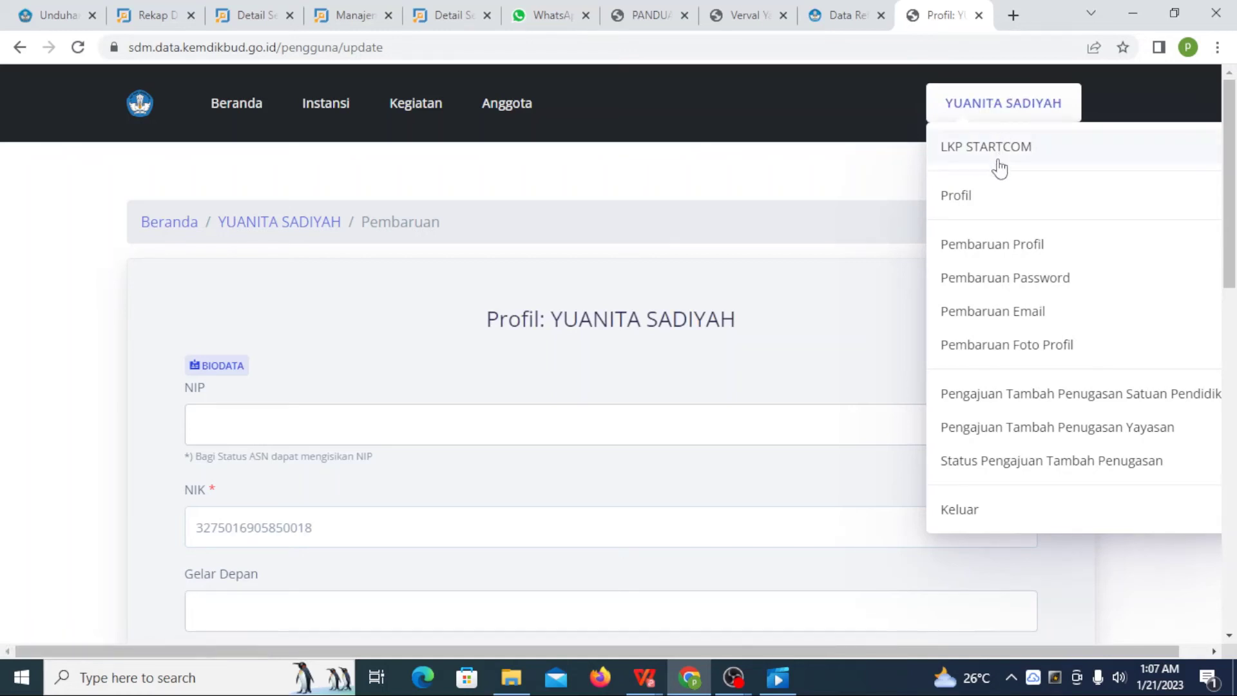
left_click(959, 285)
scroll(685, 332, "down", 1)
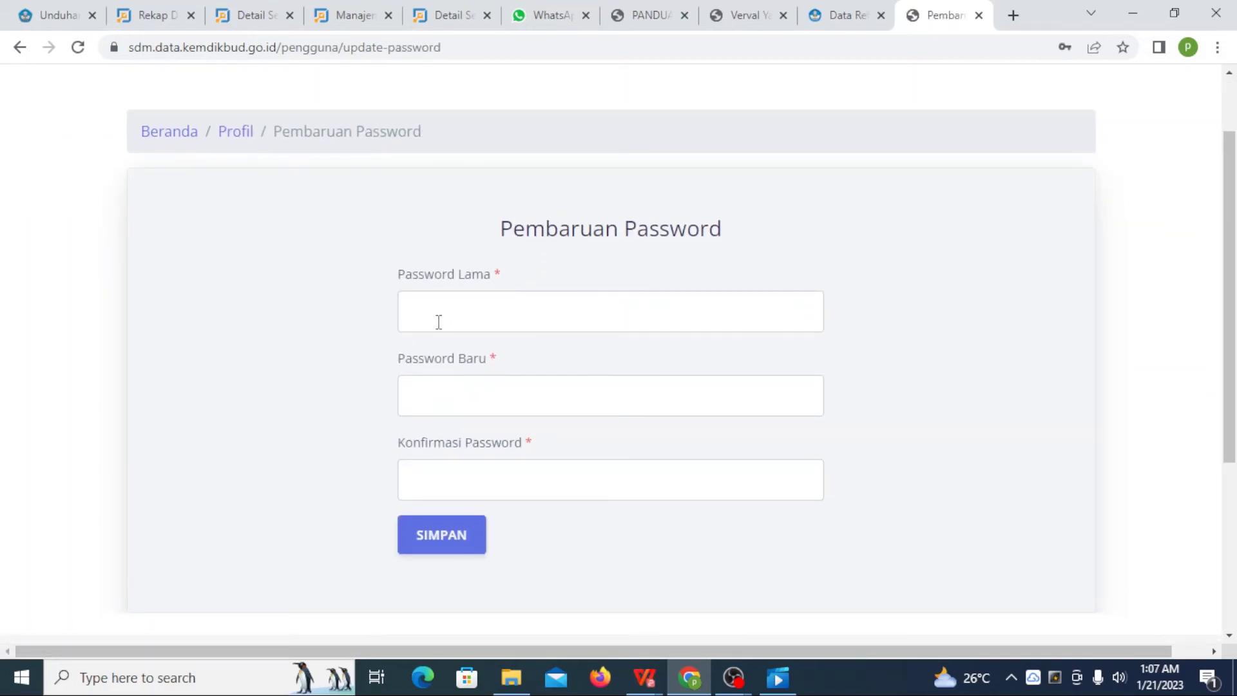
scroll(439, 322, "down", 1)
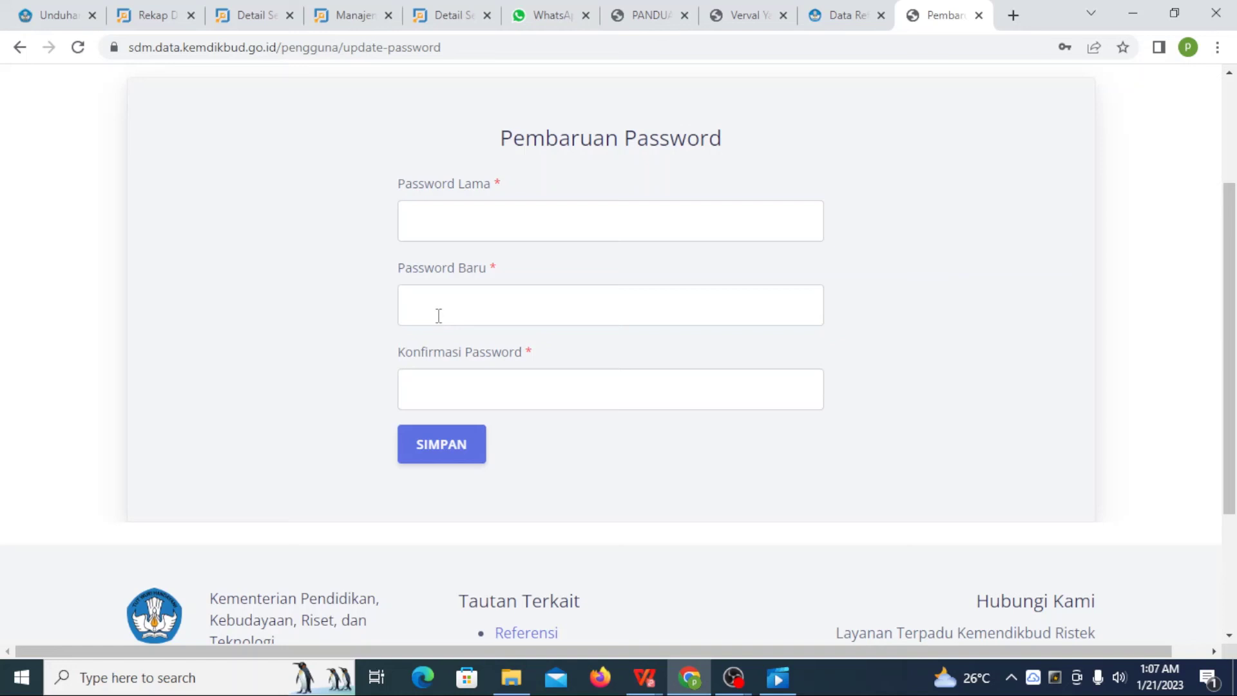
scroll(439, 319, "down", 1)
scroll(1019, 414, "up", 3)
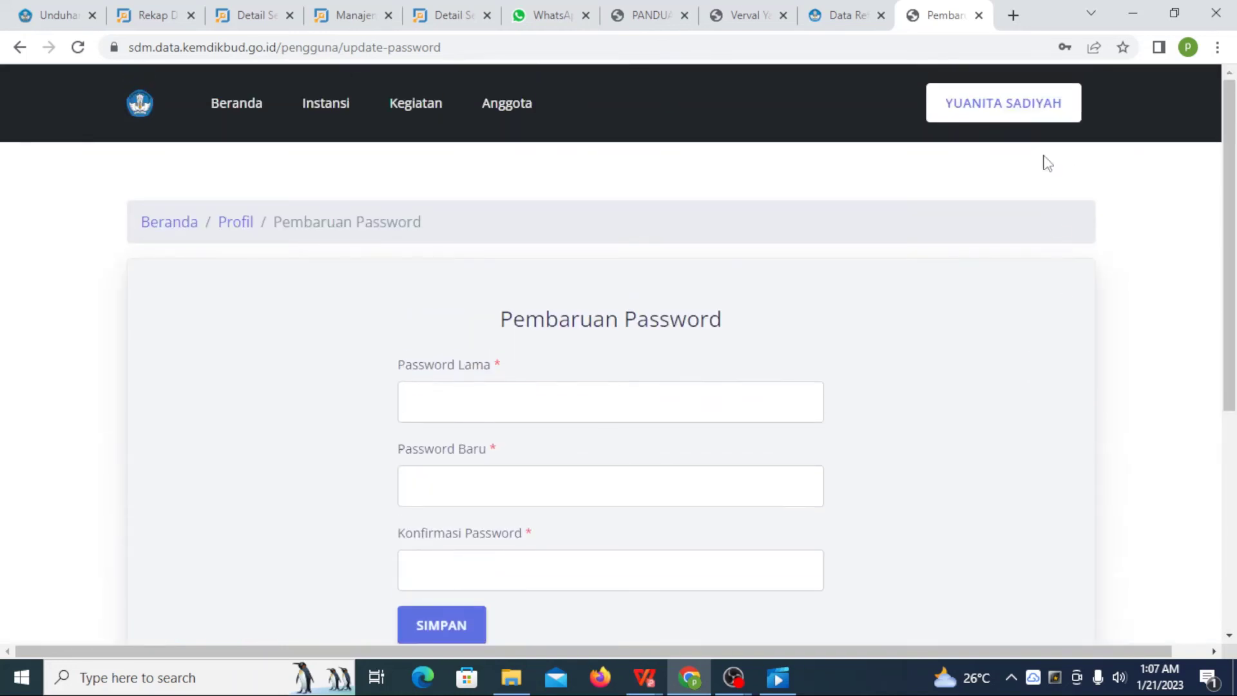
left_click(1011, 119)
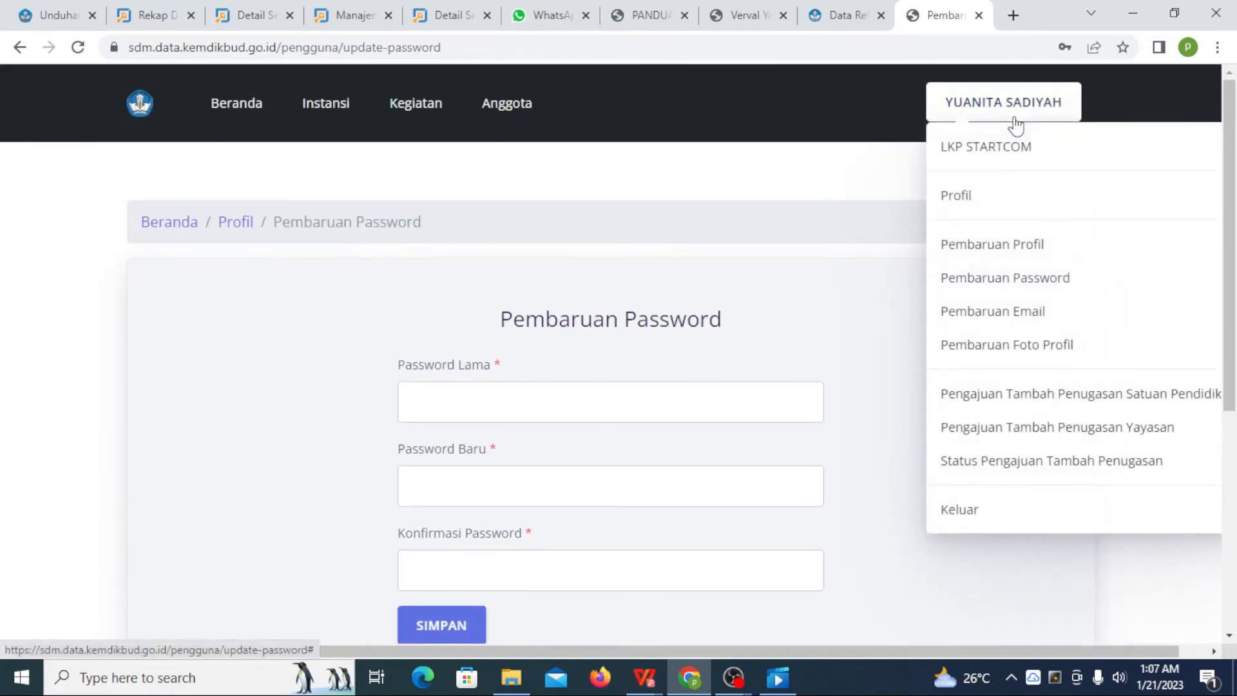
left_click(1017, 312)
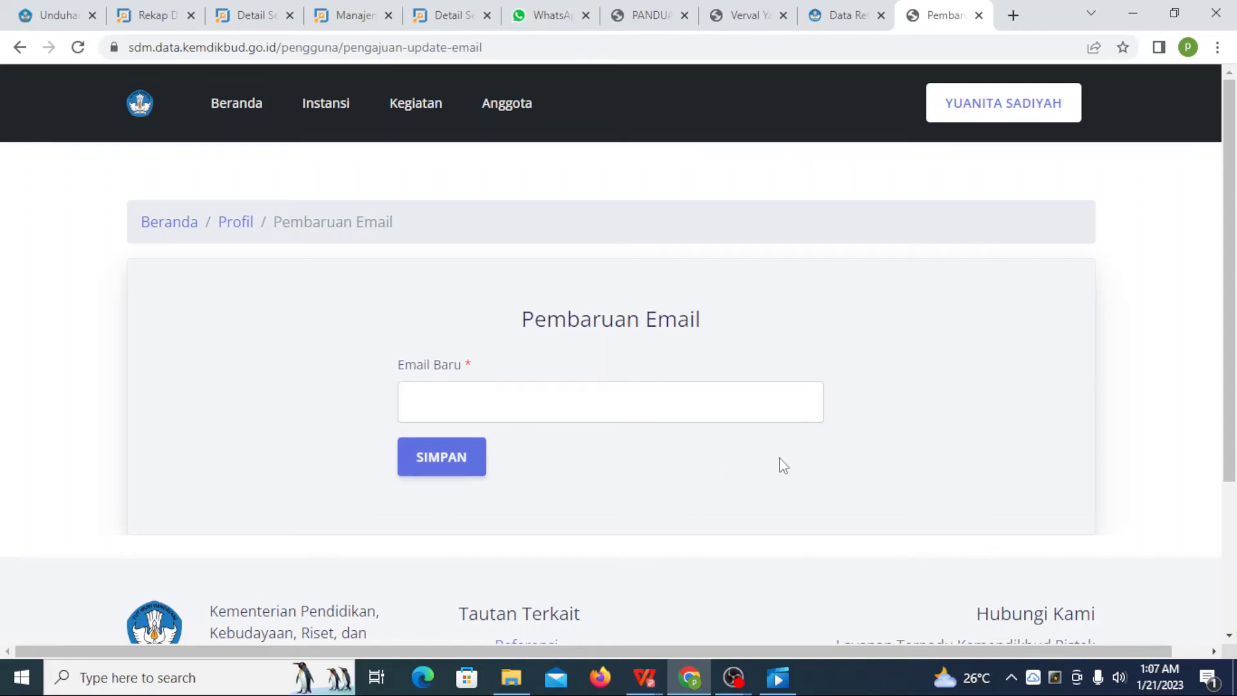
Step: Check the file requirements on the Pembaruan Foto Profil form and return to the Profil page
left_click(1034, 101)
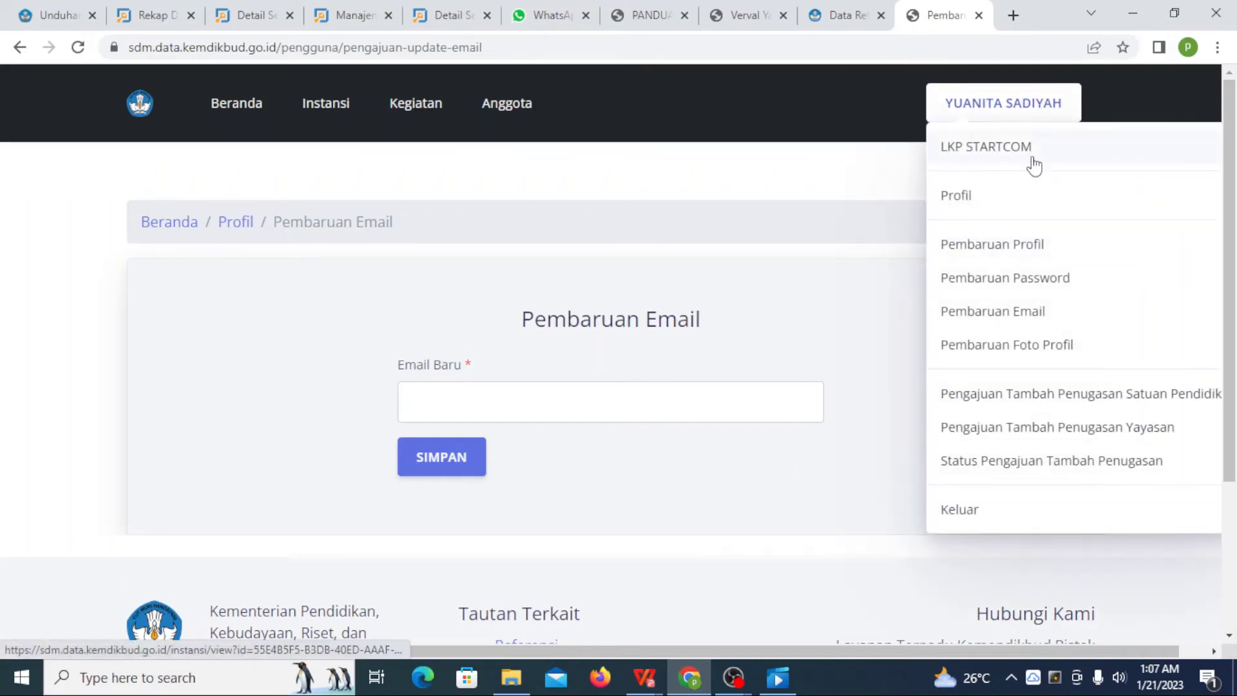
left_click(983, 351)
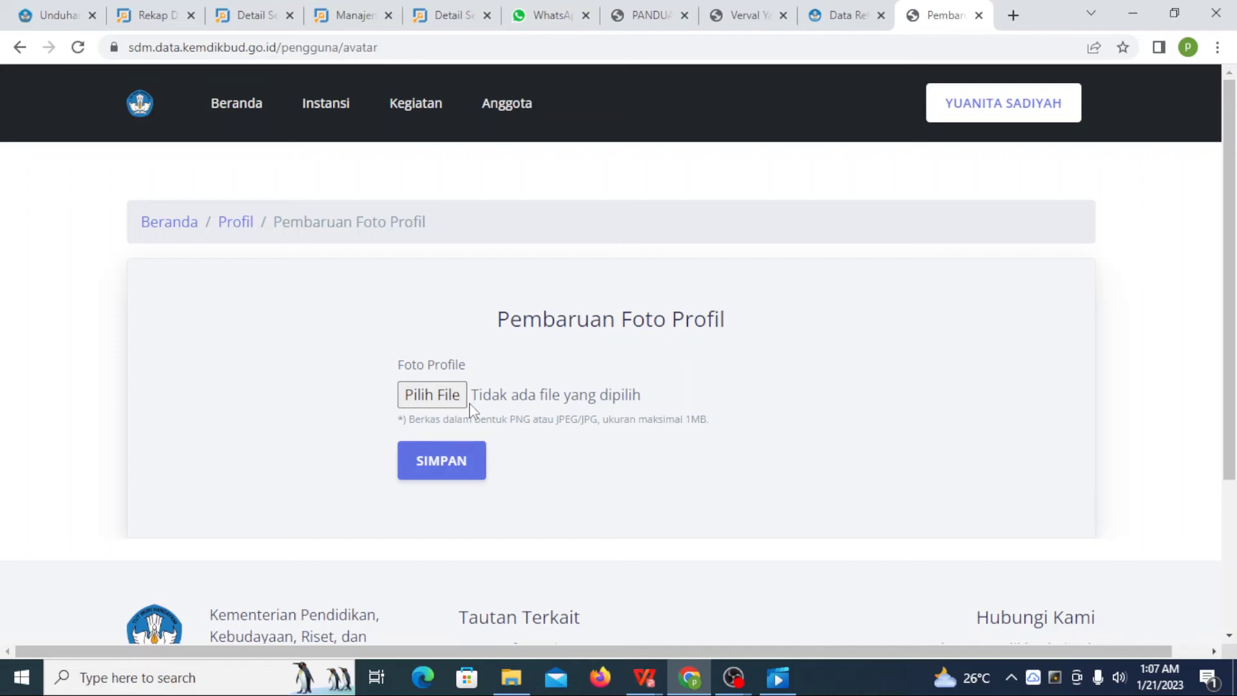
left_click(1052, 119)
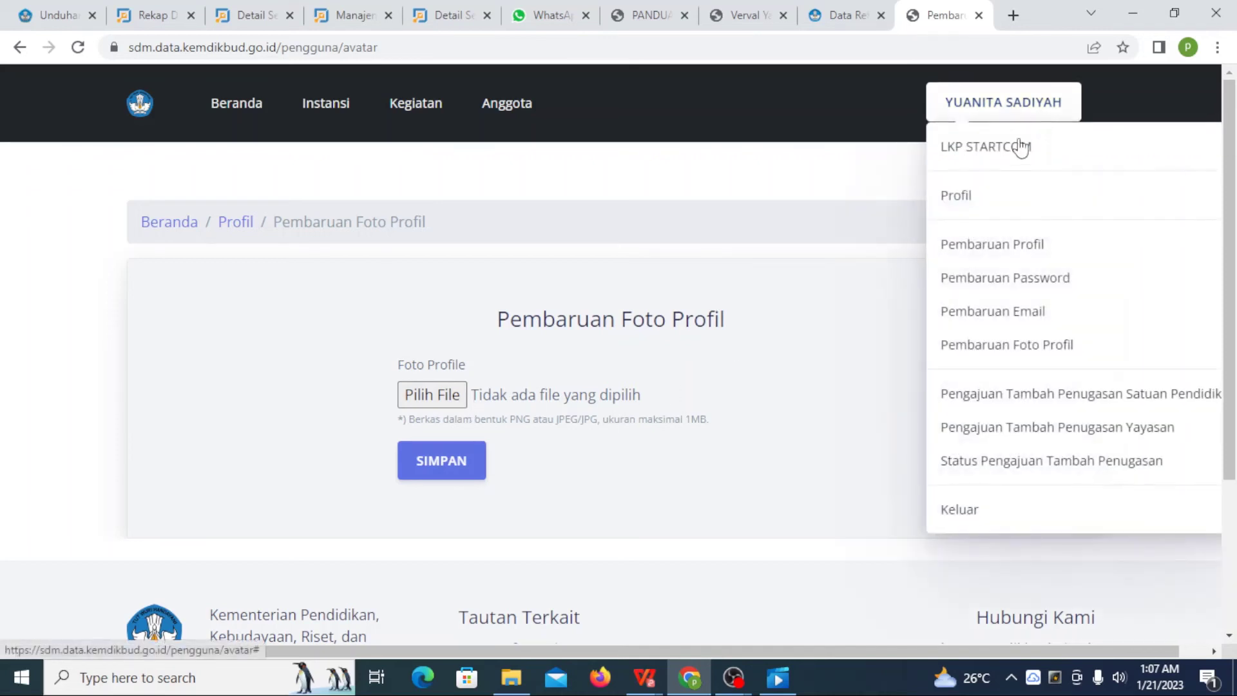
left_click(956, 196)
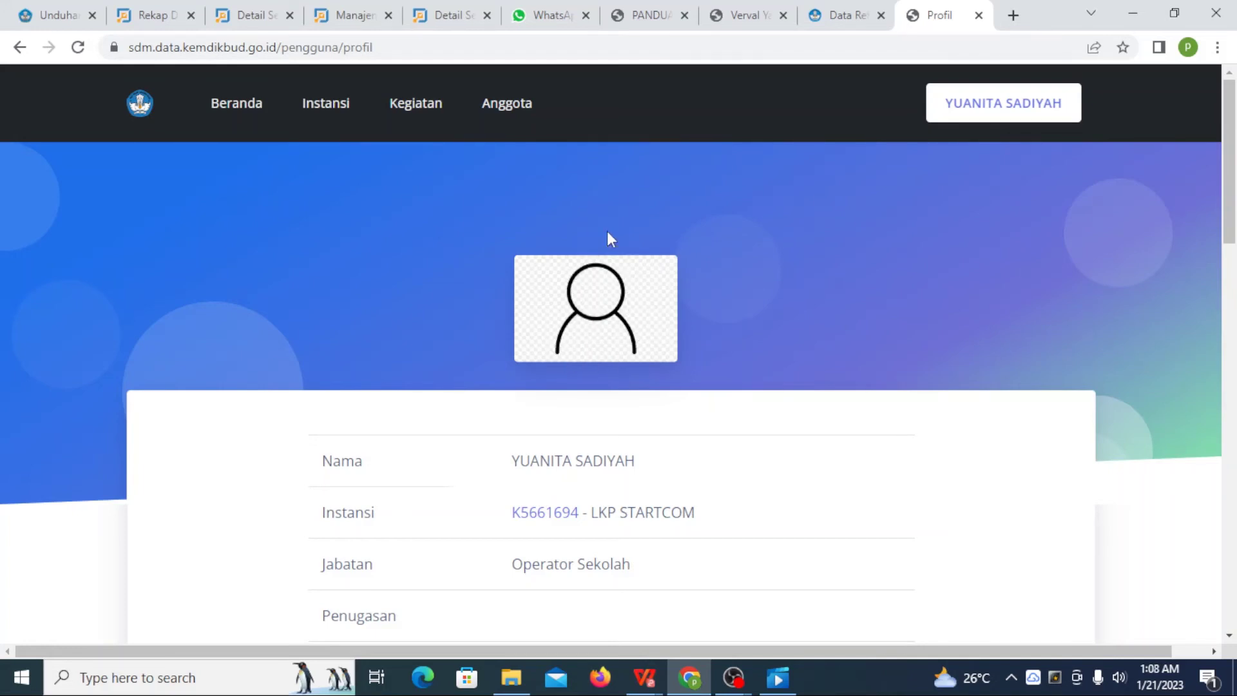
Step: Open the Pengajuan Tambah Penugasan Yayasan form and set Kab. / Kota to Kota Bekasi
left_click(1027, 106)
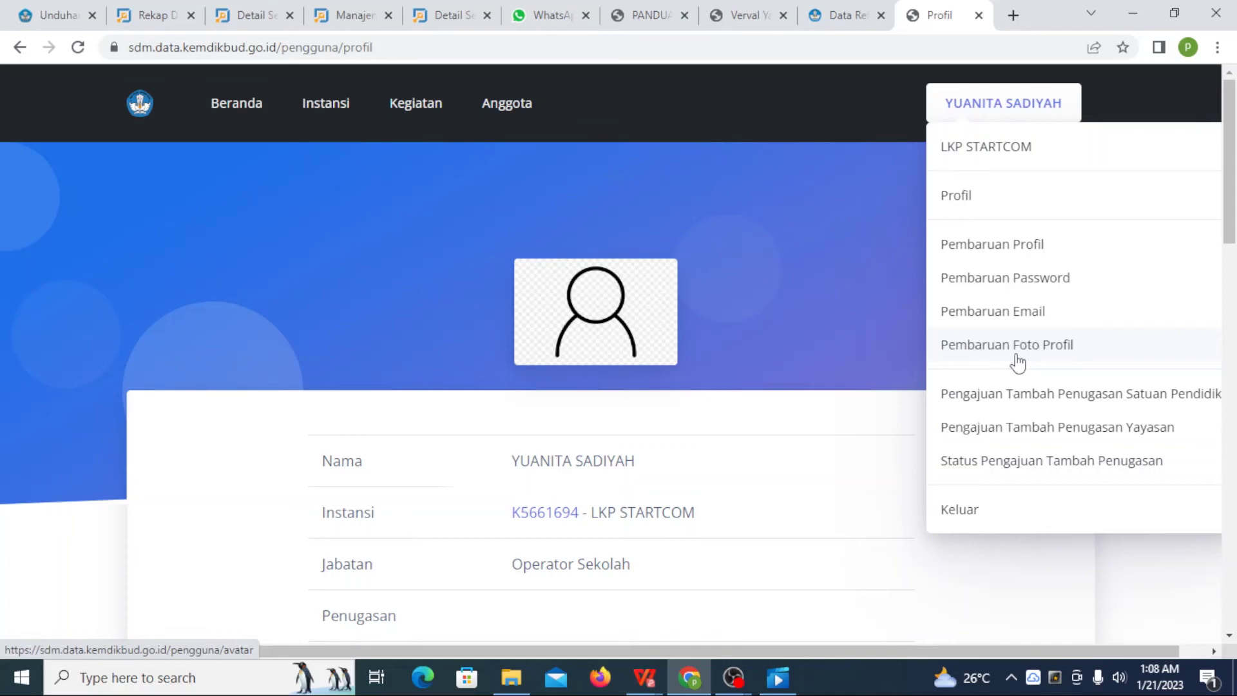
left_click(1104, 437)
scroll(1102, 436, "down", 3)
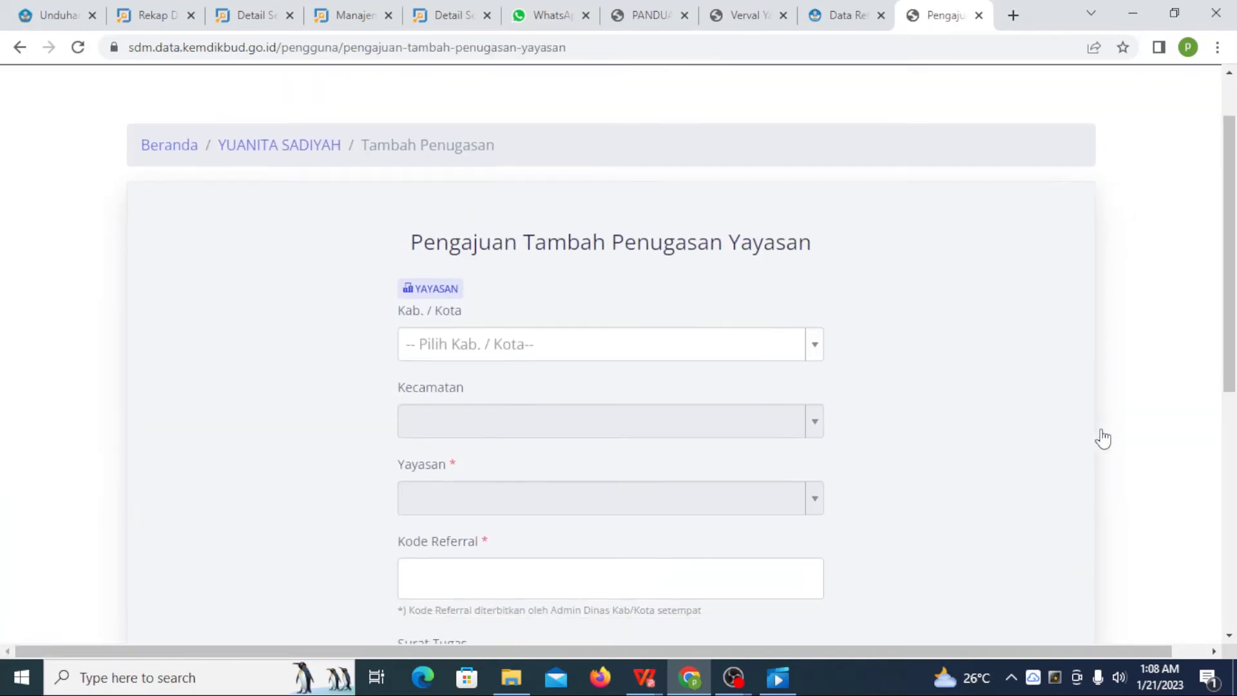
left_click(651, 250)
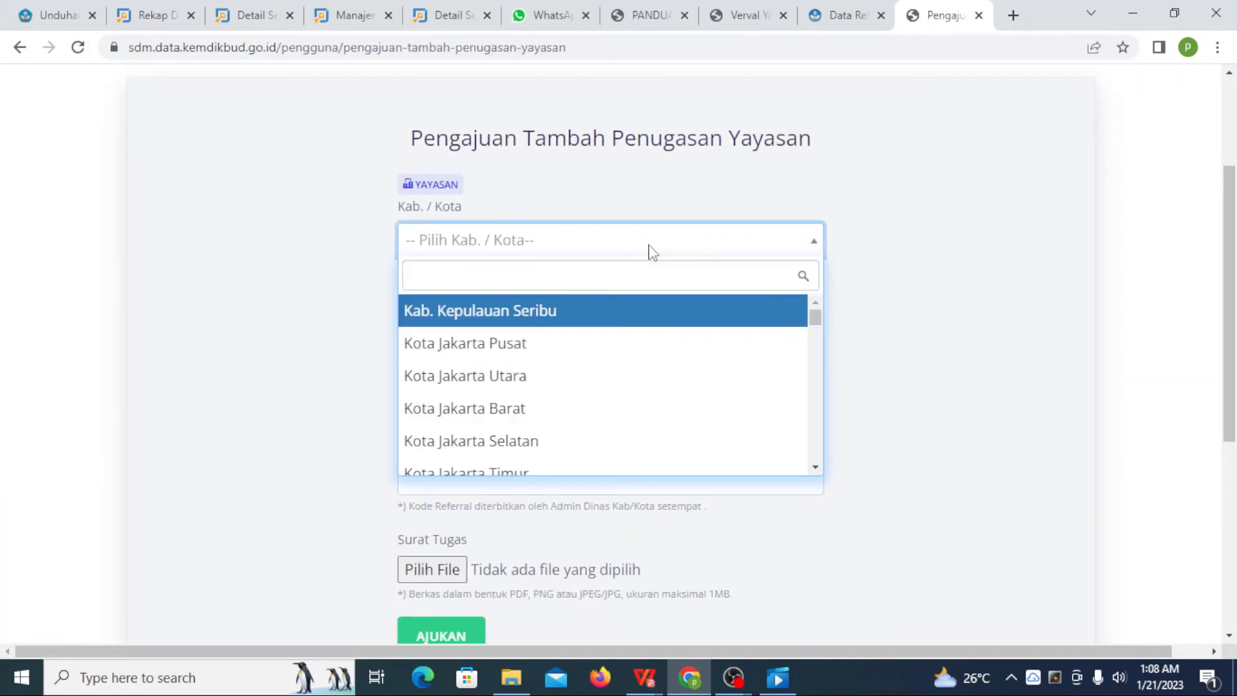
type("bekas")
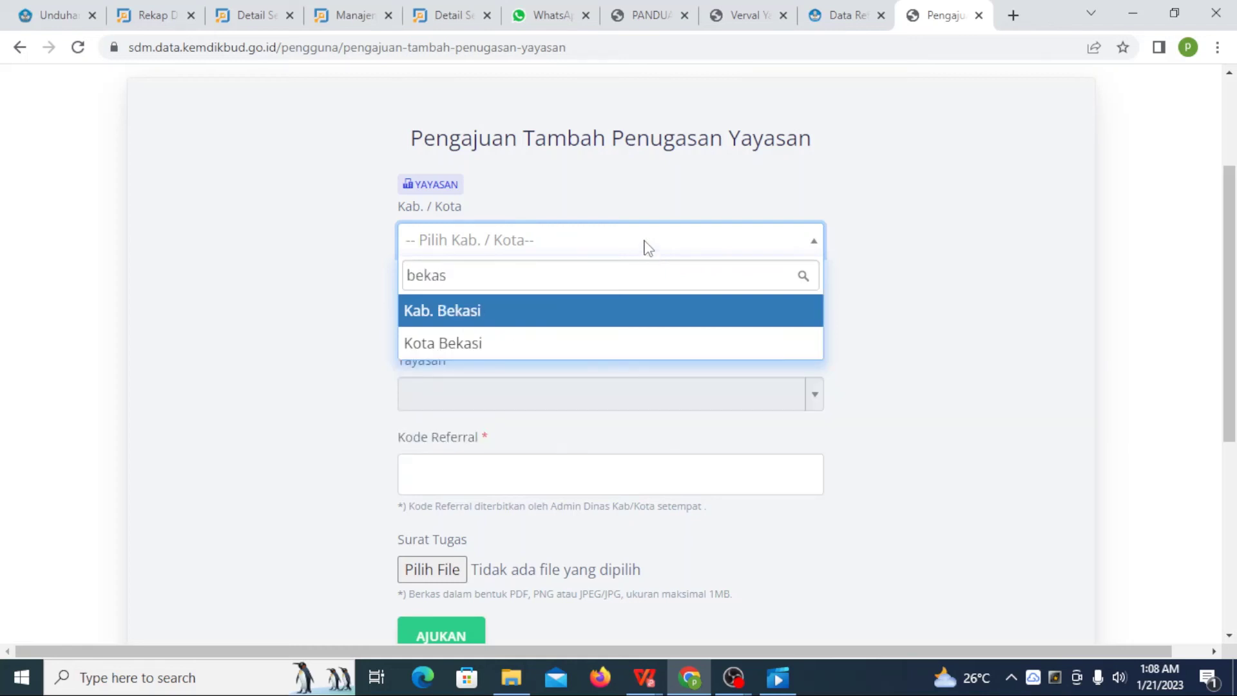
left_click(560, 344)
Step: Set the Kecamatan to Kec. Mustika Jaya in the Yayasan assignment form
left_click(553, 322)
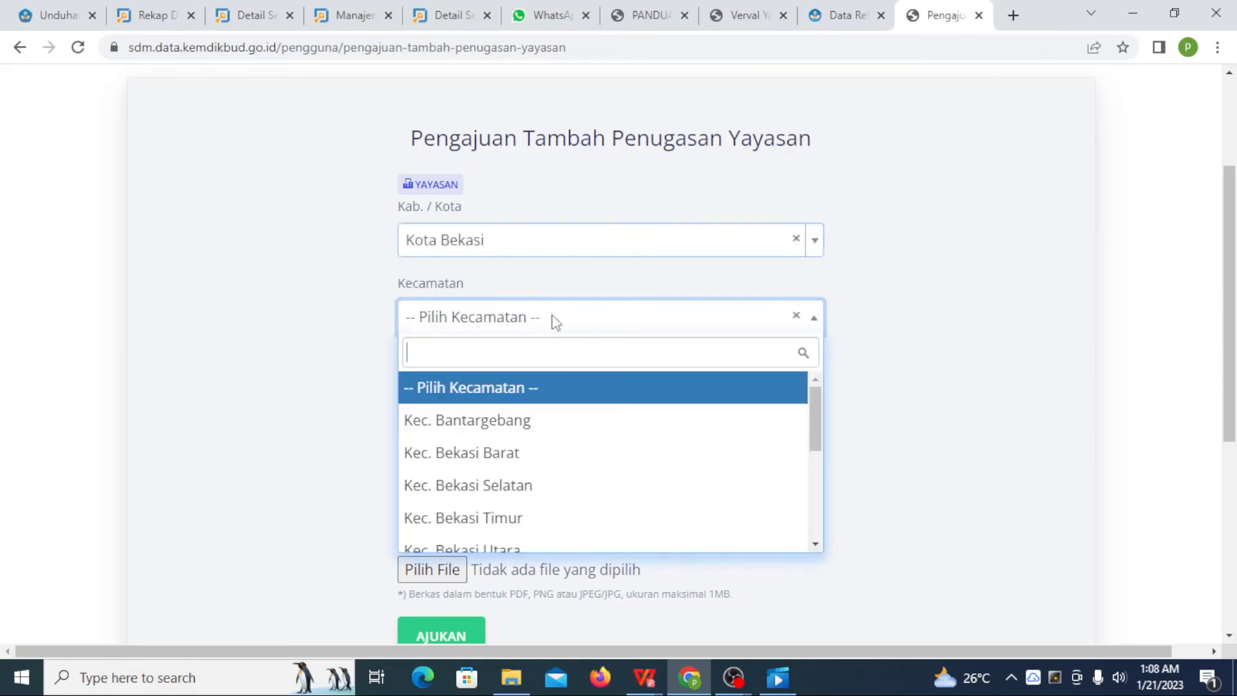
scroll(553, 324, "down", 1)
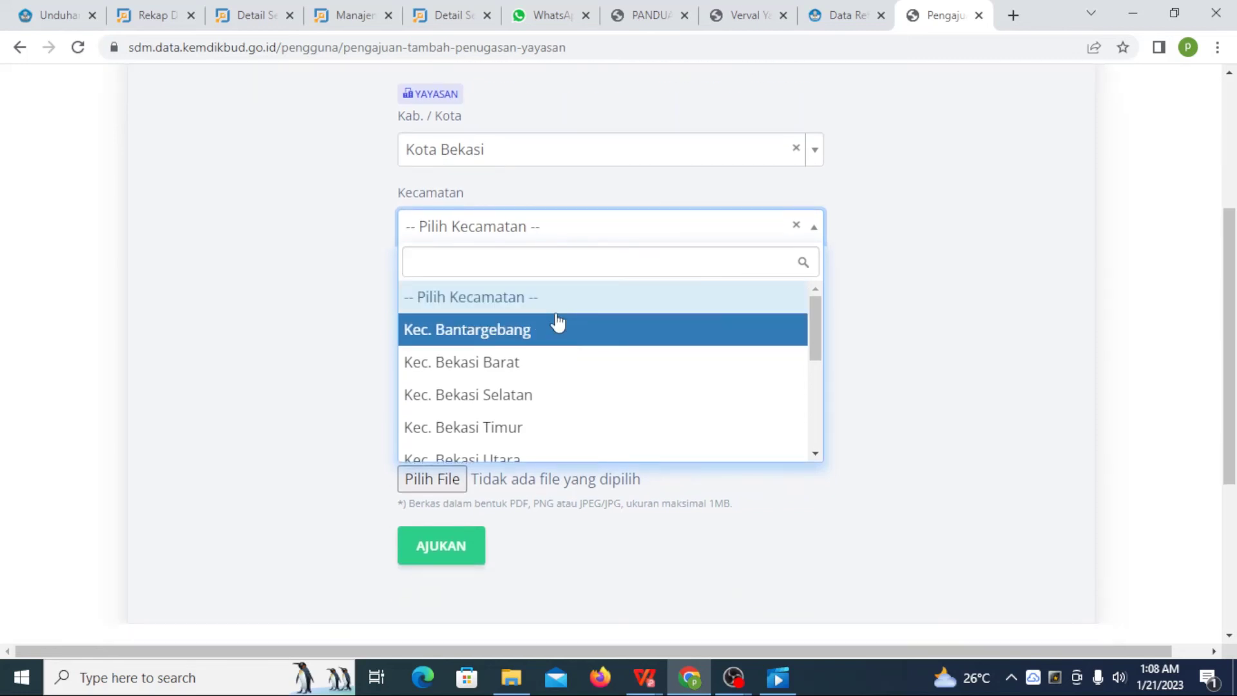
scroll(559, 323, "down", 4)
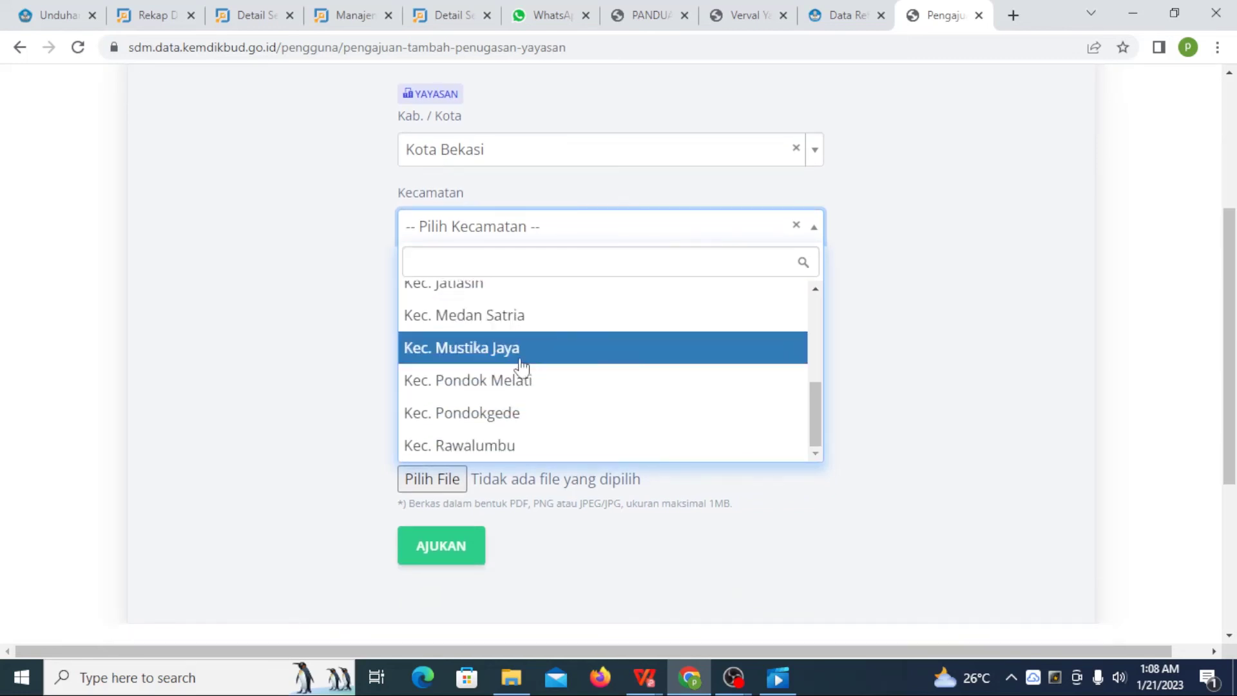
left_click(521, 358)
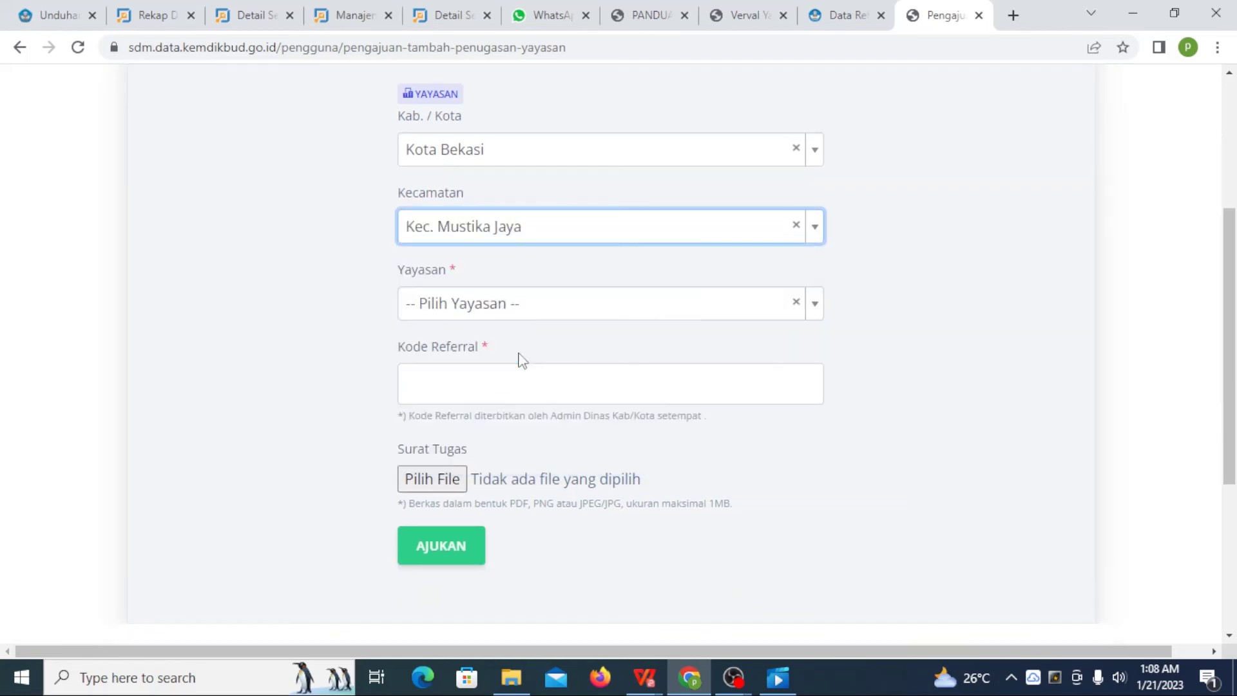
Step: Choose Yayasan Faiq El Islamy Najib as the foundation for the additional assignment
left_click(557, 300)
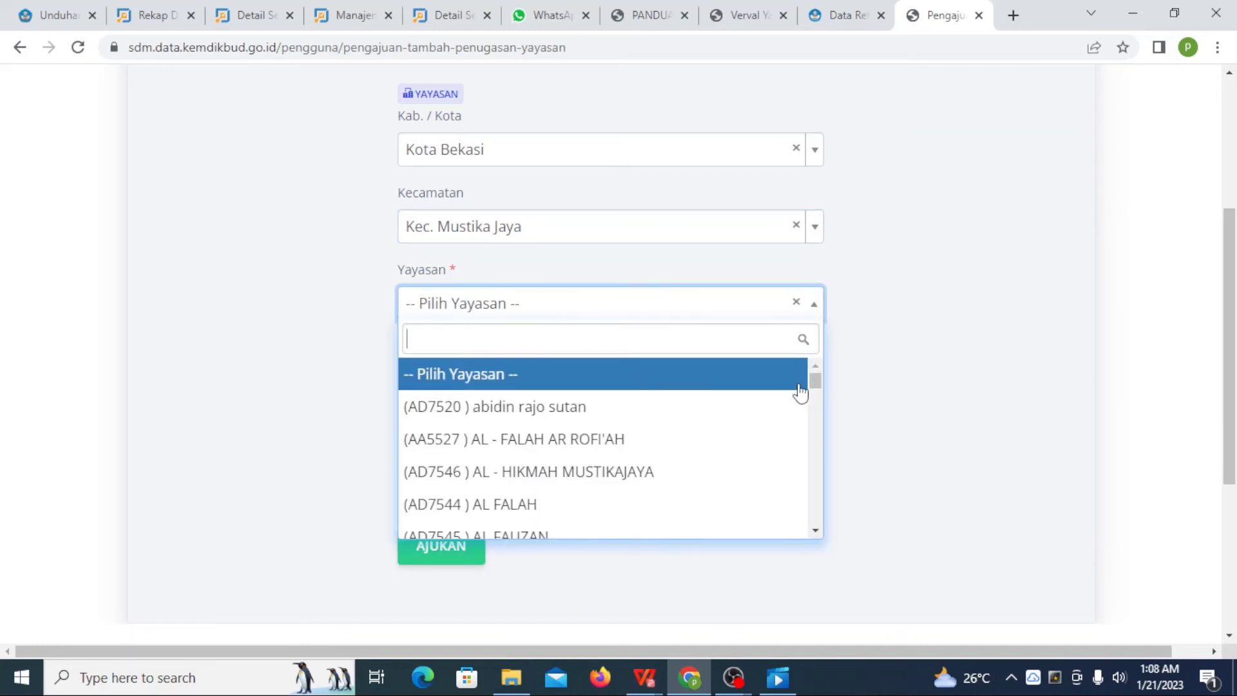
left_click_drag(815, 387, 811, 491)
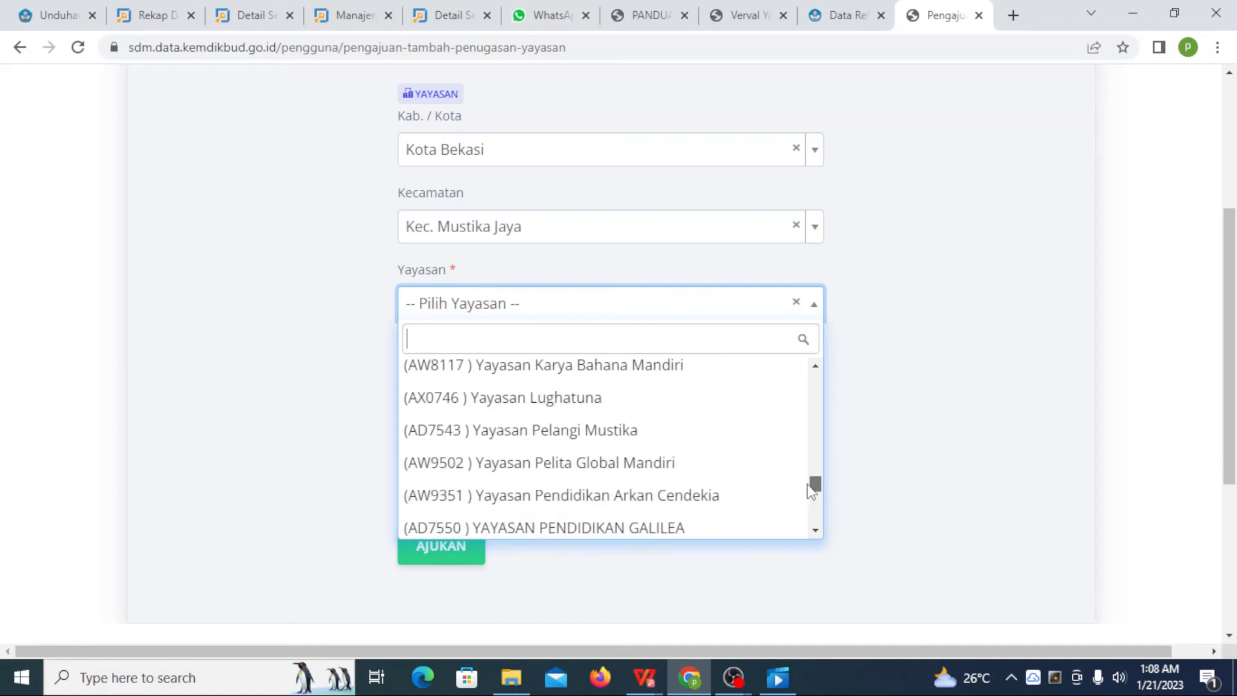
mouse_move(811, 491)
left_mouse_down()
mouse_move(811, 502)
mouse_move(817, 419)
mouse_move(834, 484)
left_mouse_up()
scroll(815, 366, "up", 4)
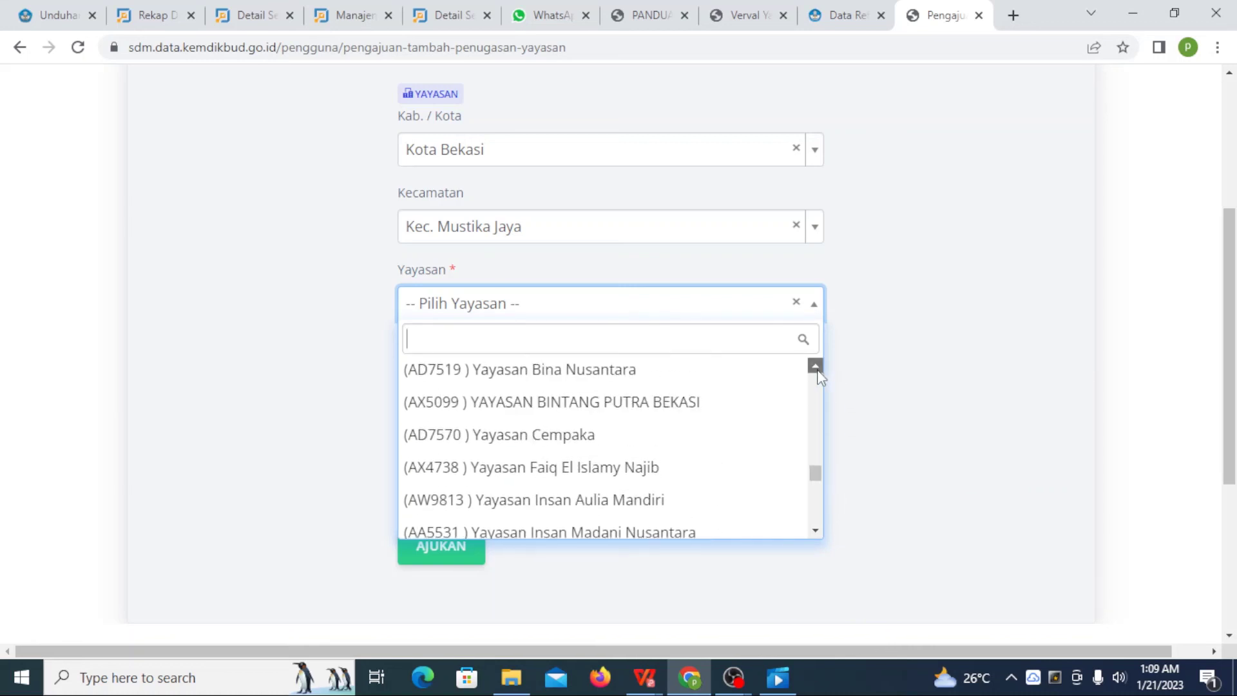
left_click(592, 485)
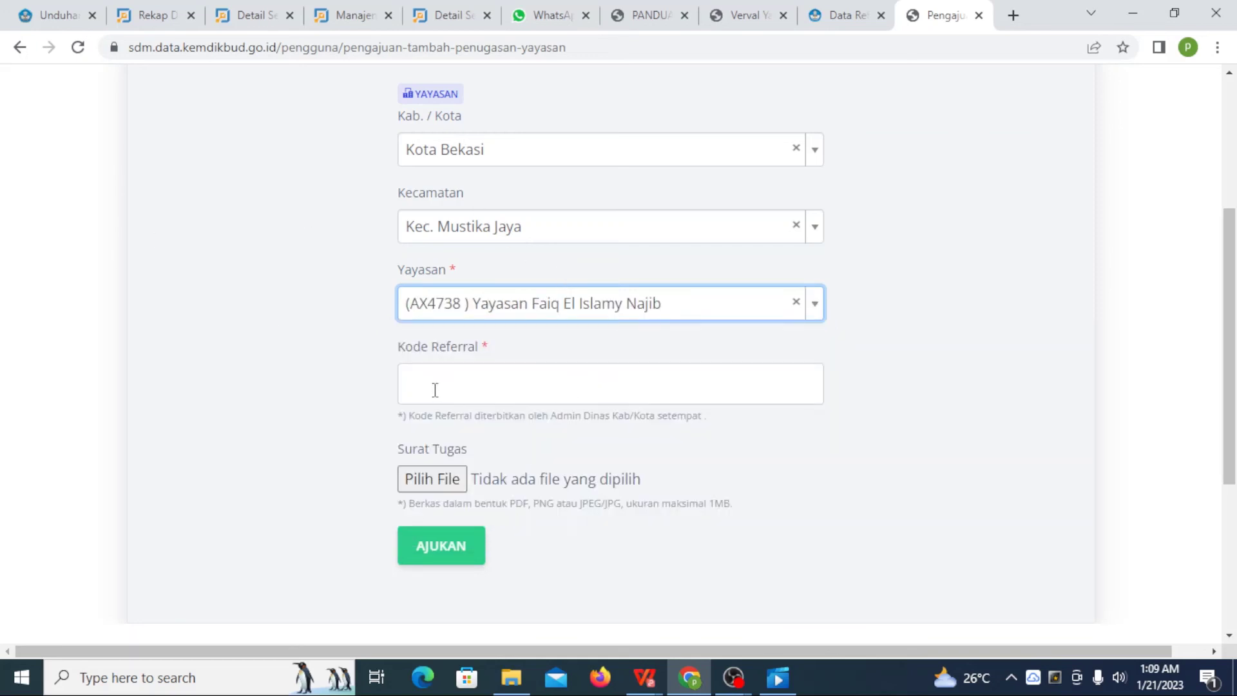
Step: Review the Kode Referral field, the Surat Tugas file requirements and the submit option, leaving the referral code empty
scroll(508, 414, "up", 3)
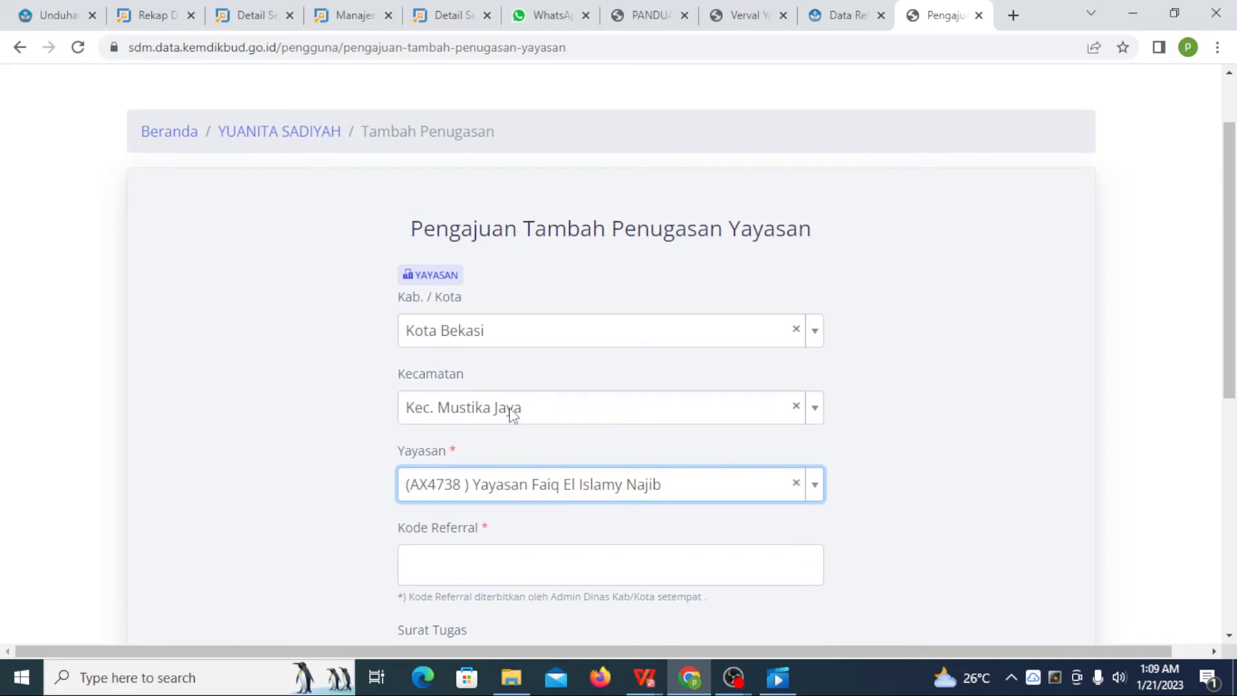
scroll(514, 414, "down", 3)
left_click(504, 384)
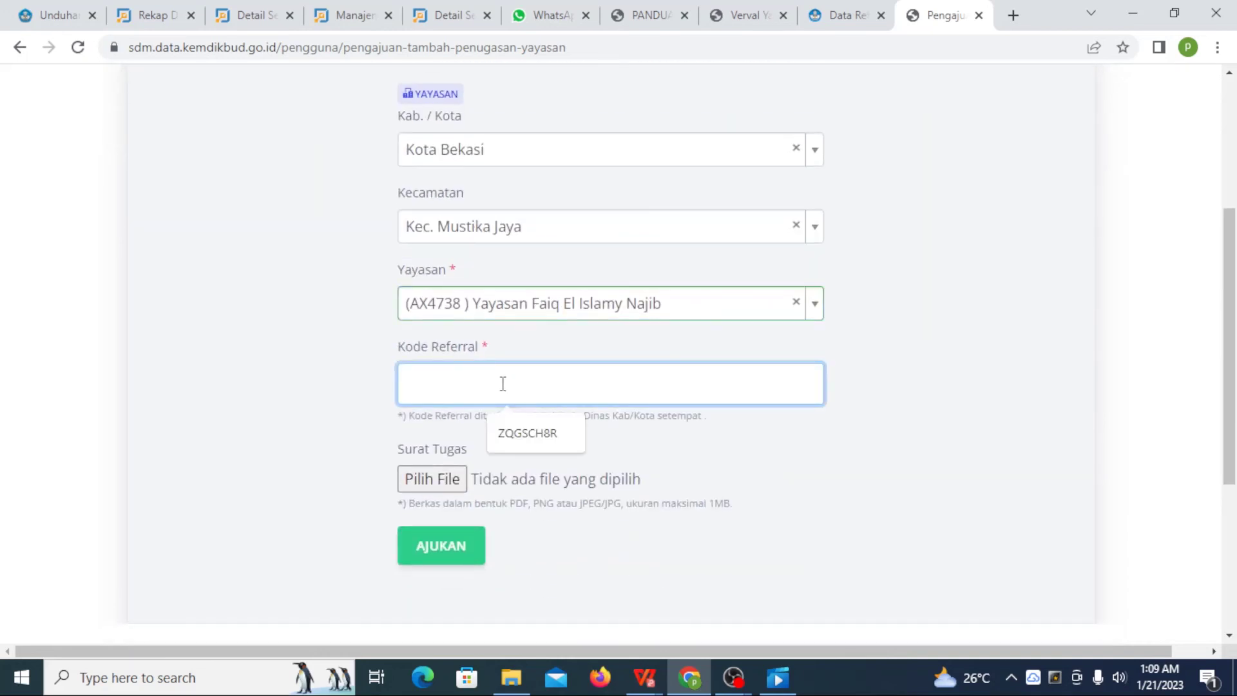
left_click(330, 424)
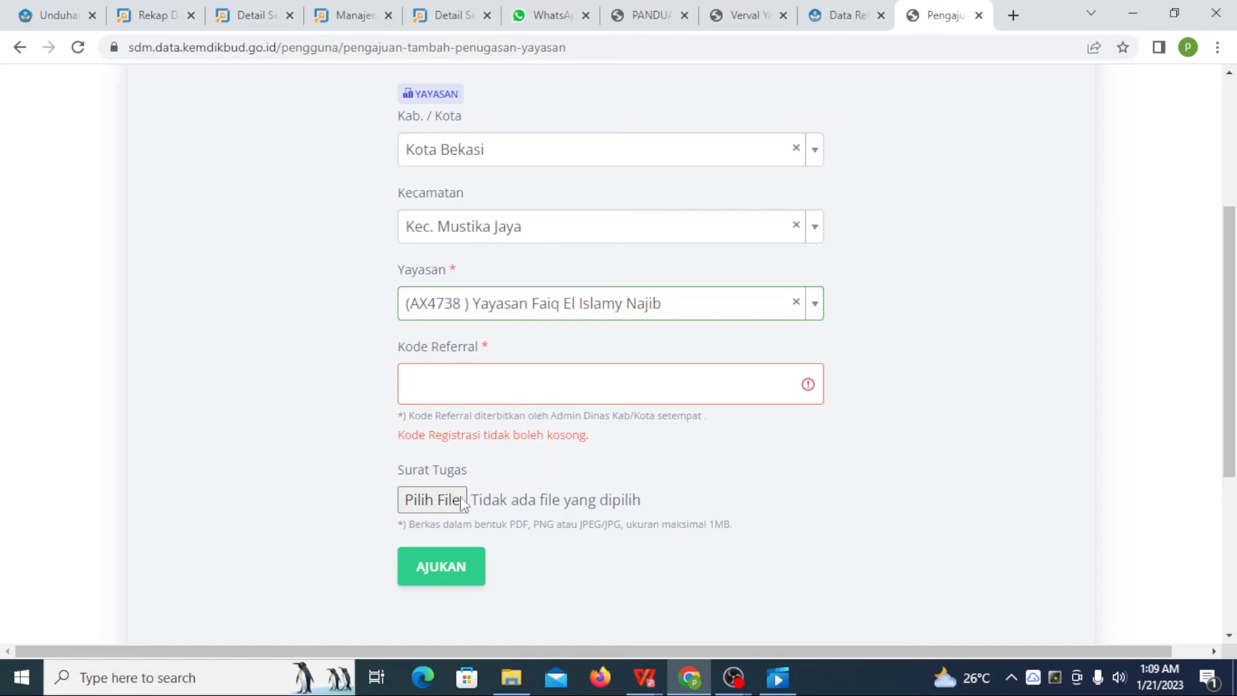
scroll(444, 506, "down", 3)
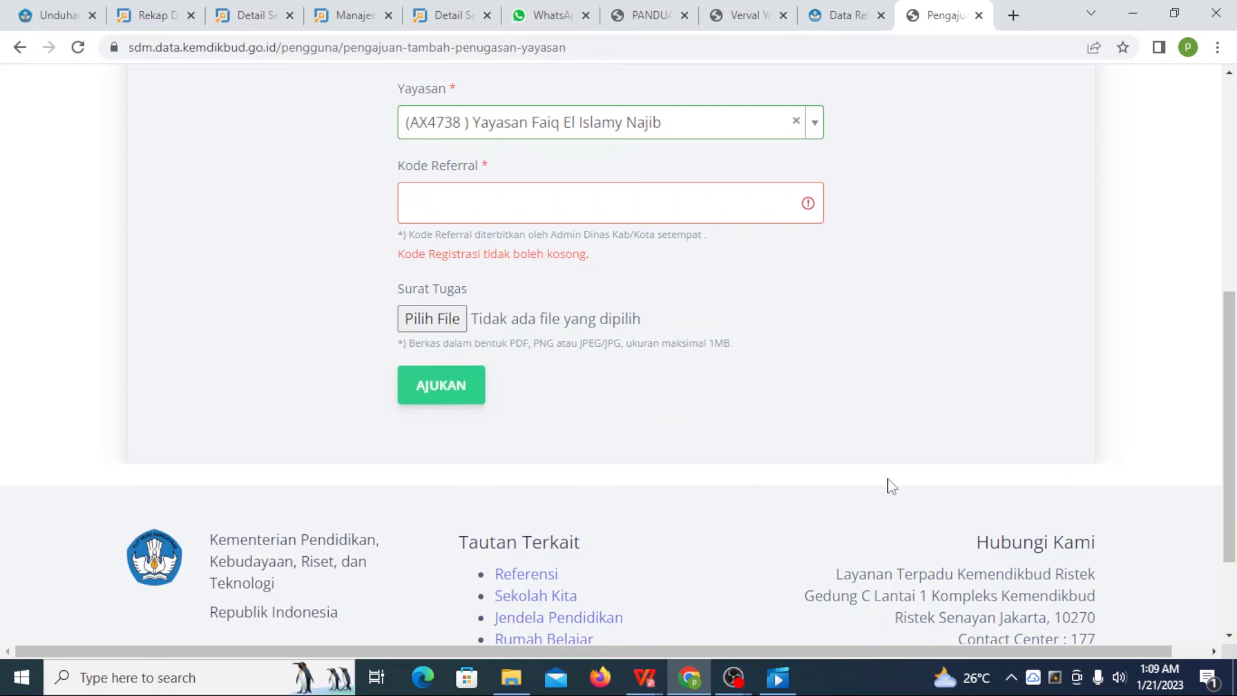
Step: Open the Status Pengajuan Tambah Penugasan page and review its table of submitted assignment requests
scroll(992, 500, "up", 5)
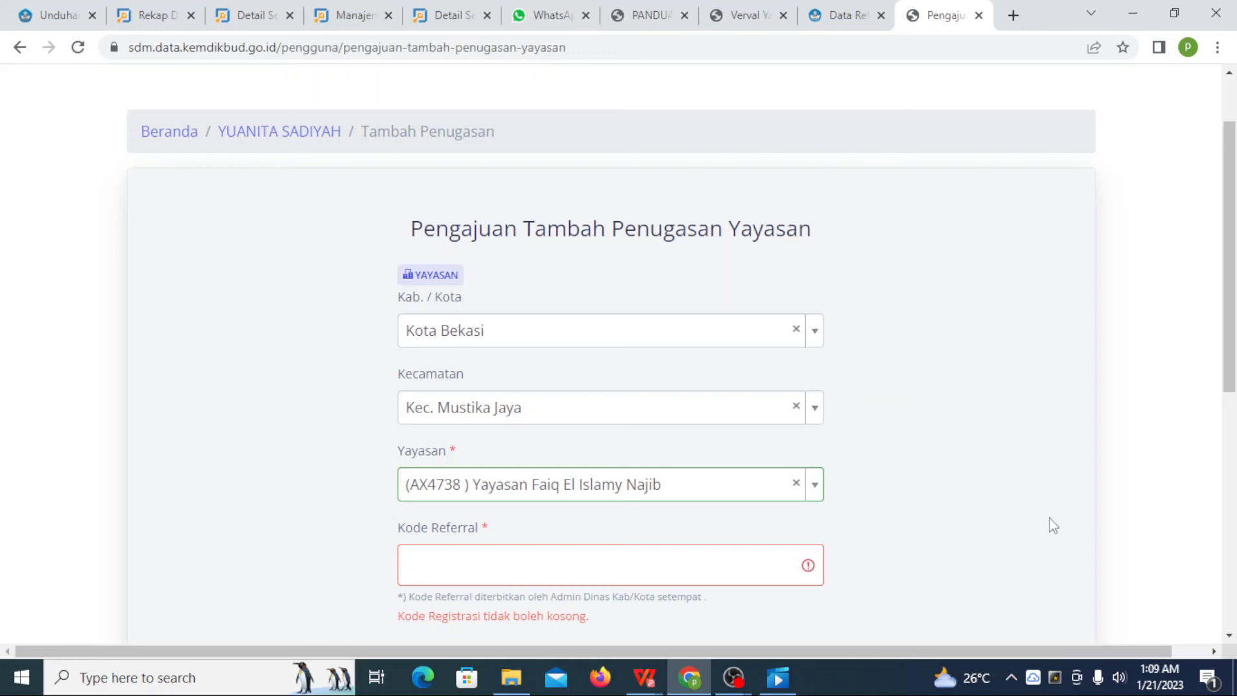
scroll(1032, 520, "up", 2)
left_click(991, 109)
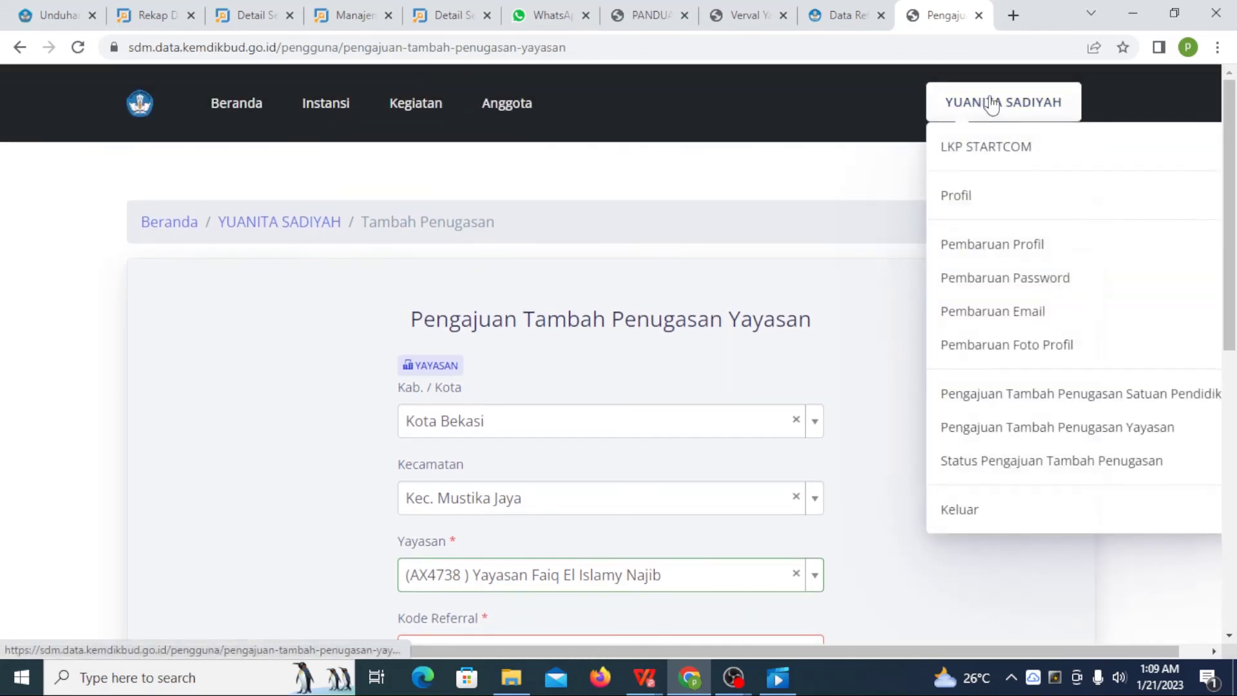
left_click(1038, 462)
scroll(1037, 477, "down", 1)
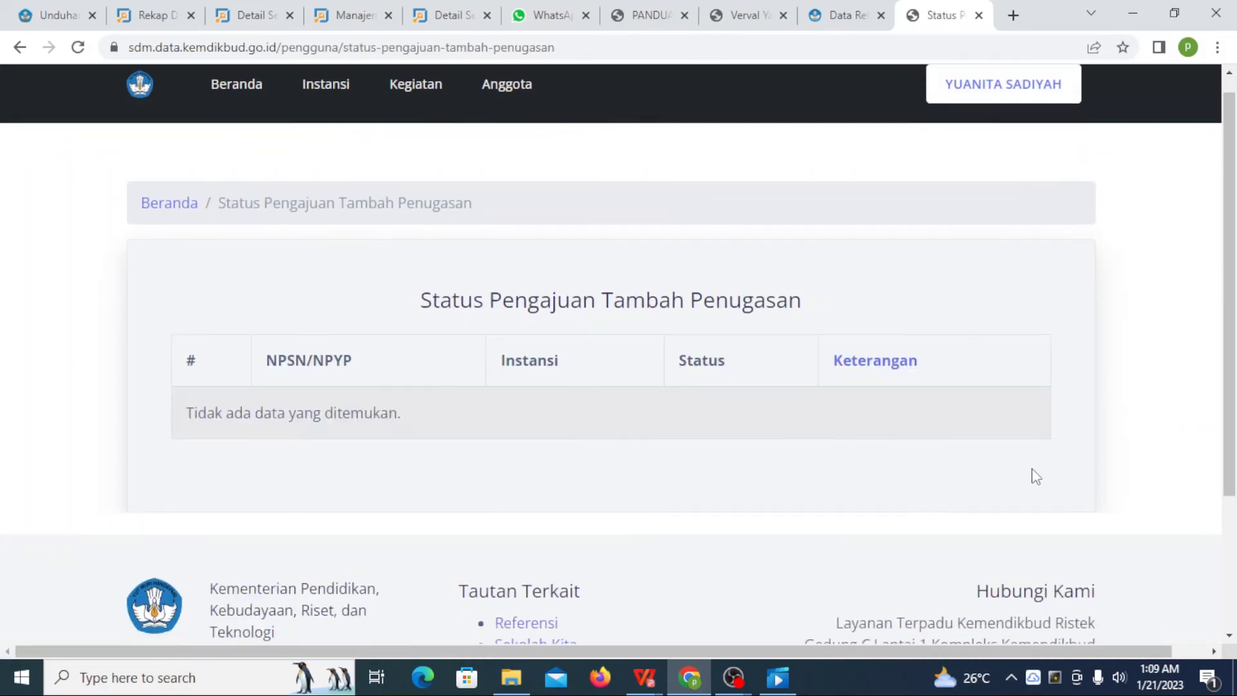
scroll(1035, 477, "down", 1)
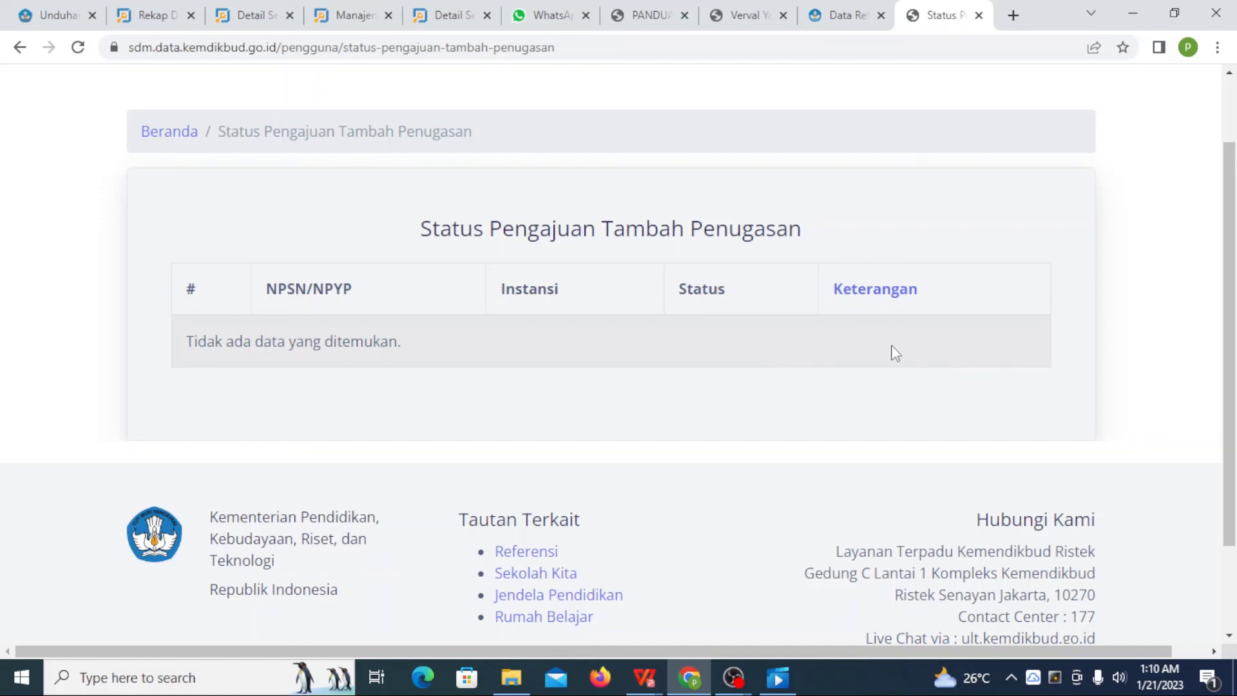
scroll(896, 348, "up", 2)
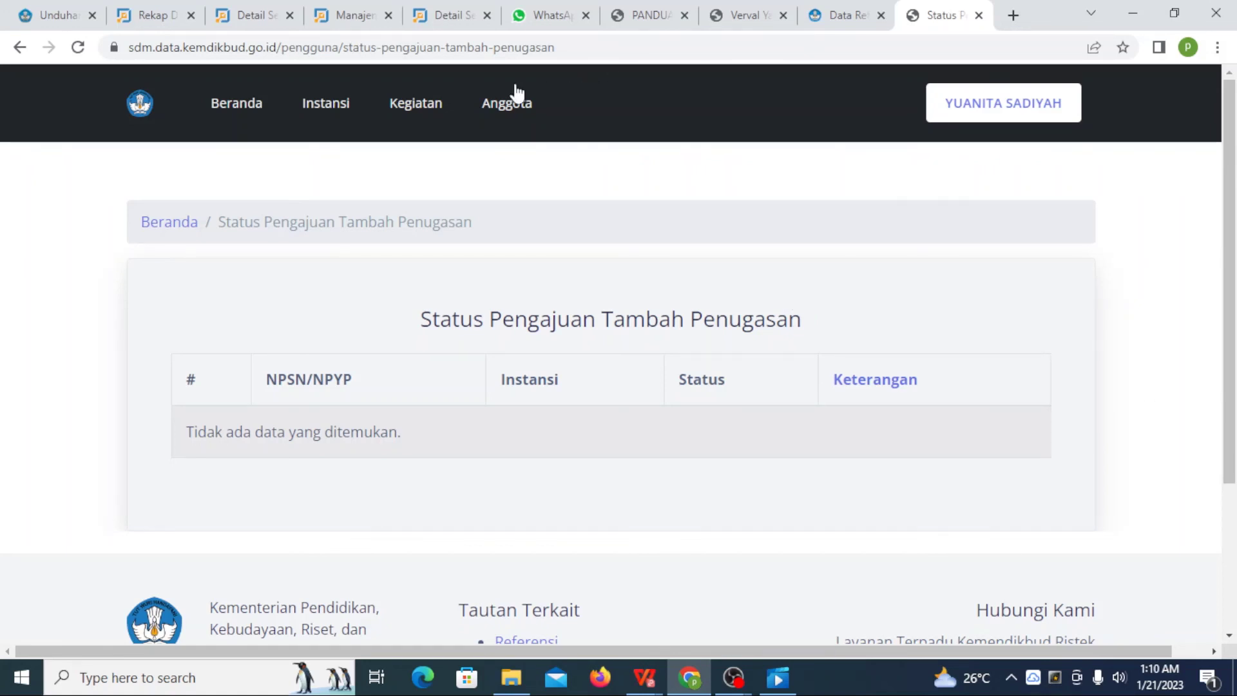
mouse_move(1020, 113)
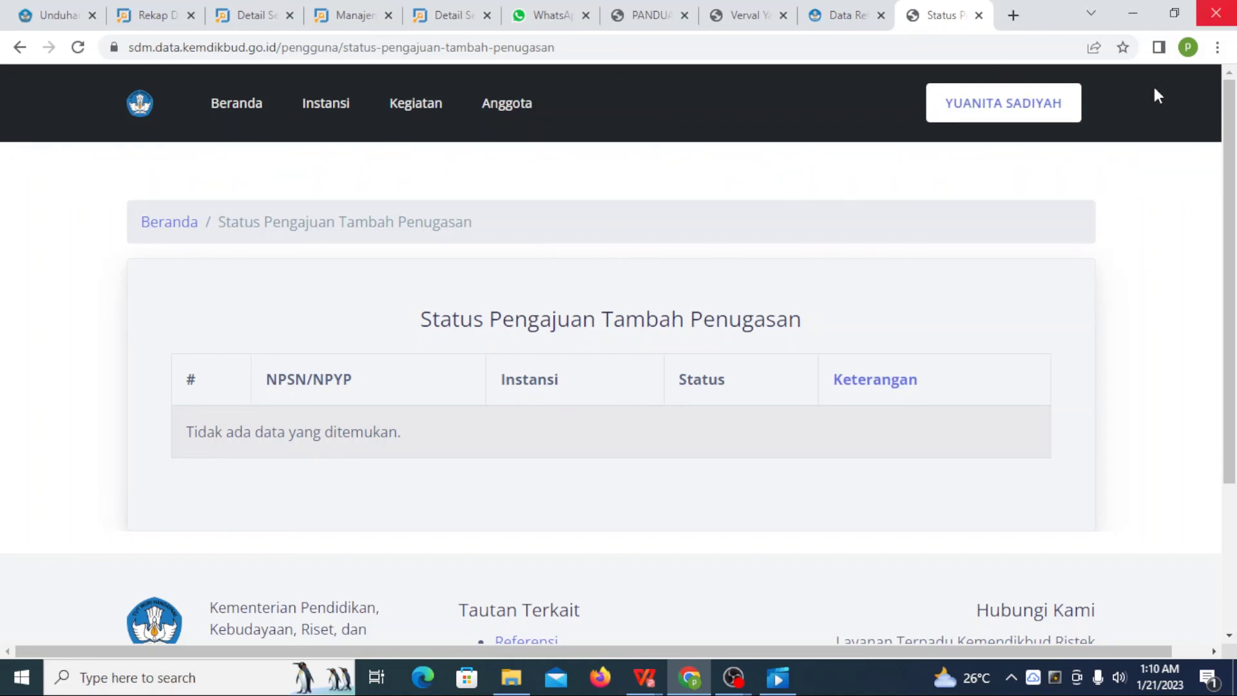
left_click(1018, 104)
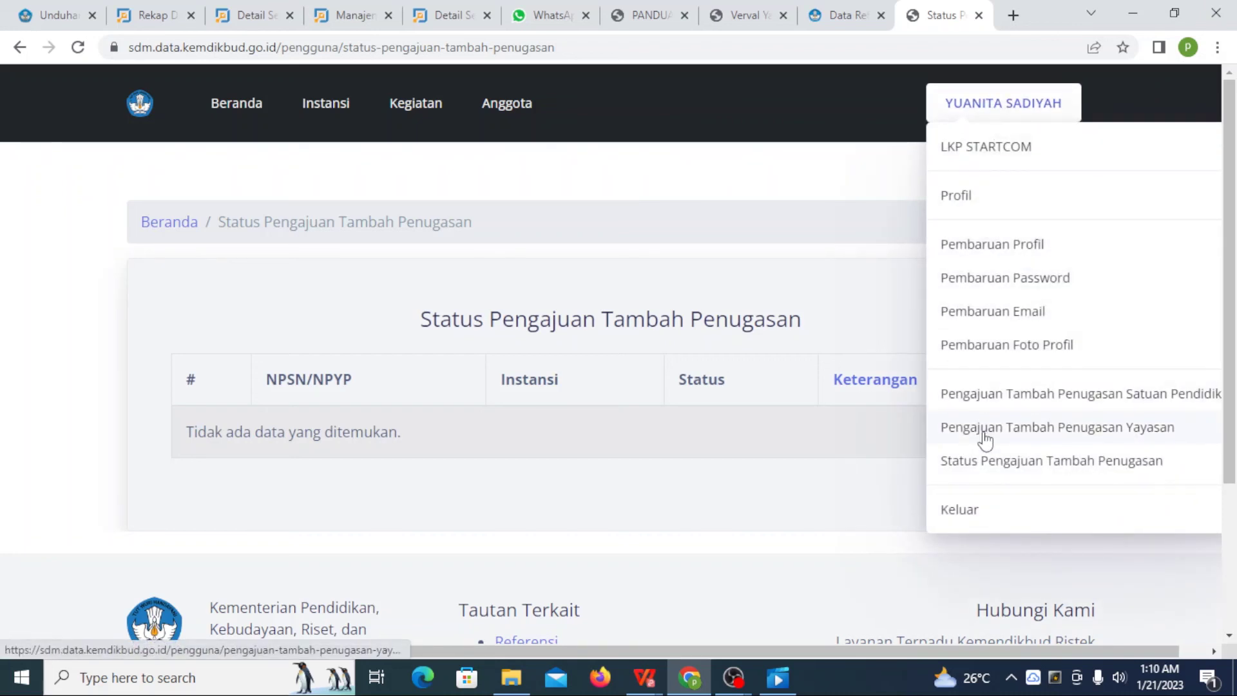
left_click(773, 264)
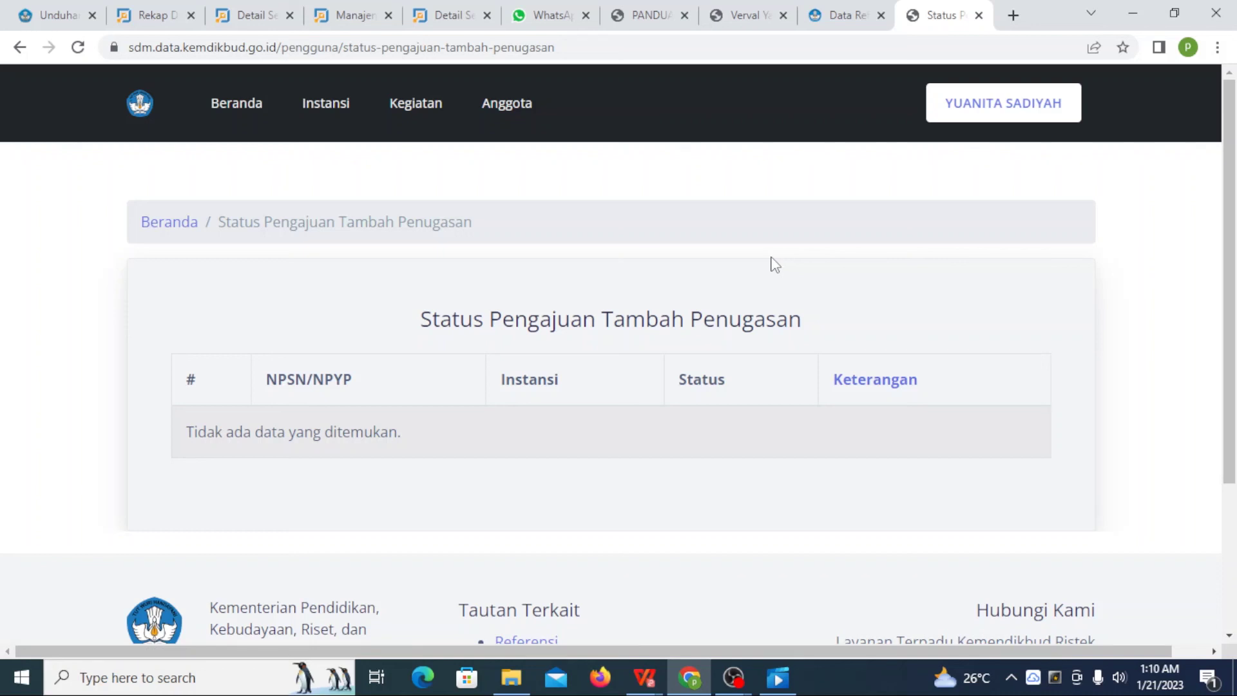